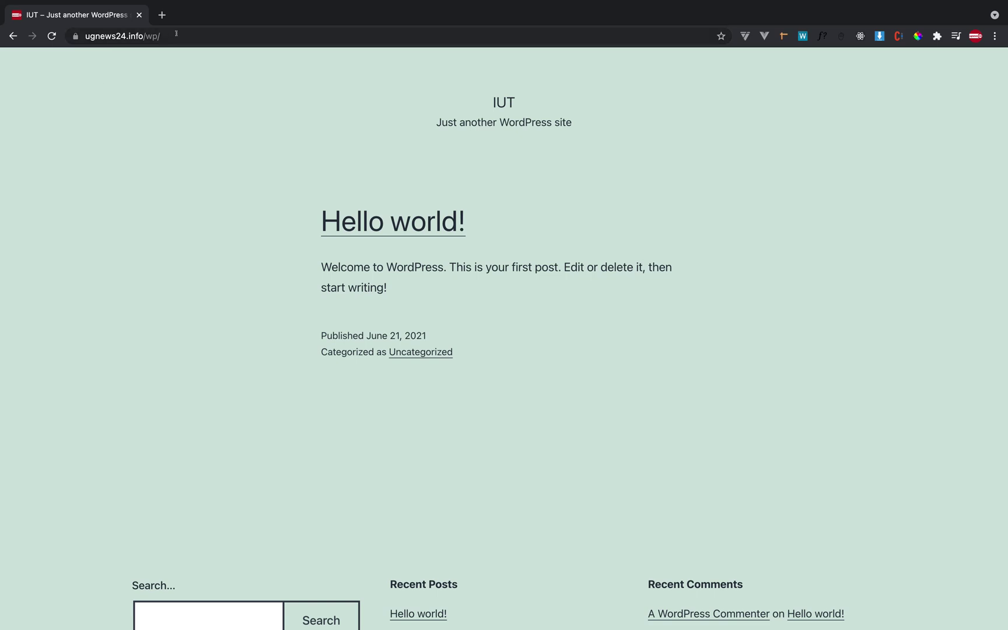
Step: Open the WordPress admin login page by appending wp-admin to the ugnews24.info/wp/ site address
scroll(268, 391, down, 3)
scroll(267, 392, up, 3)
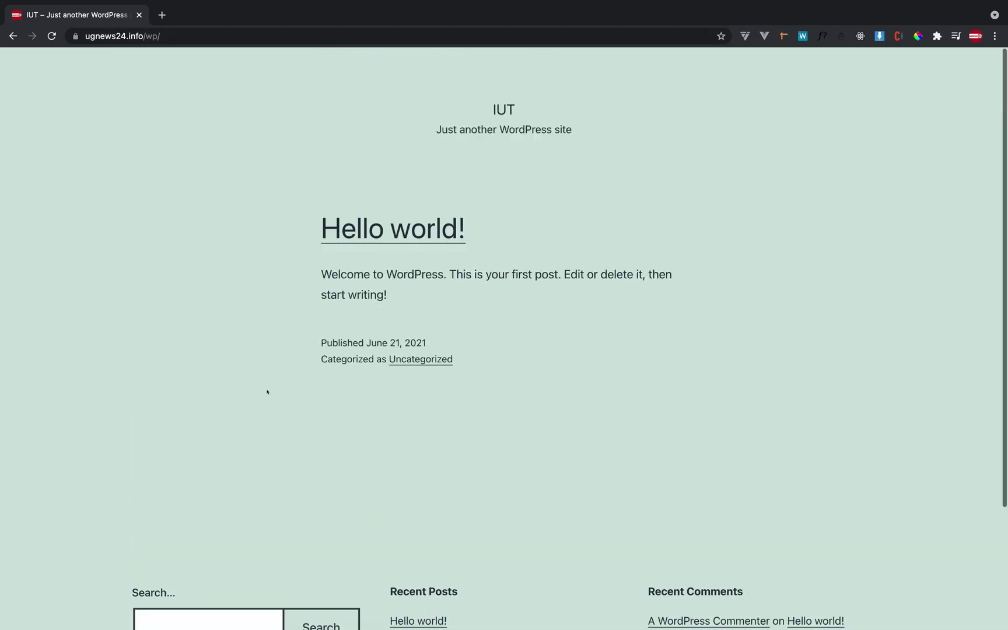
scroll(268, 391, down, 2)
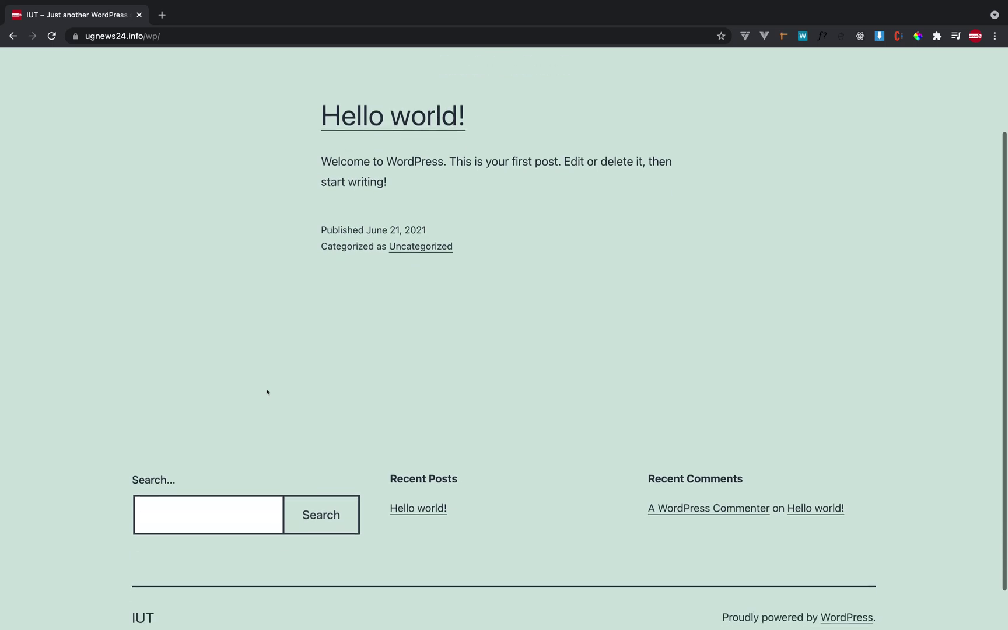
click(186, 34)
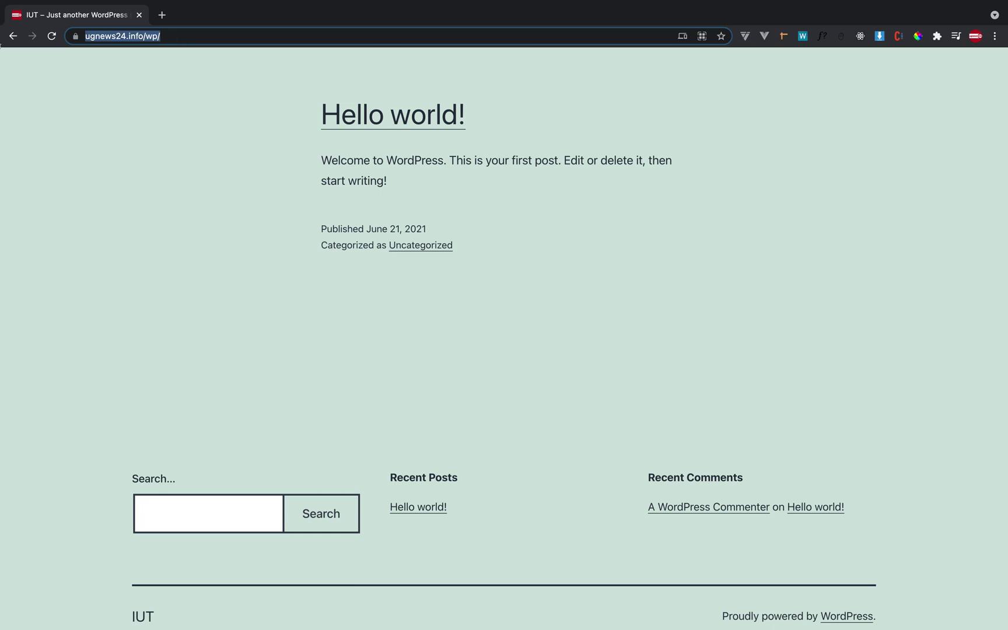
click(74, 82)
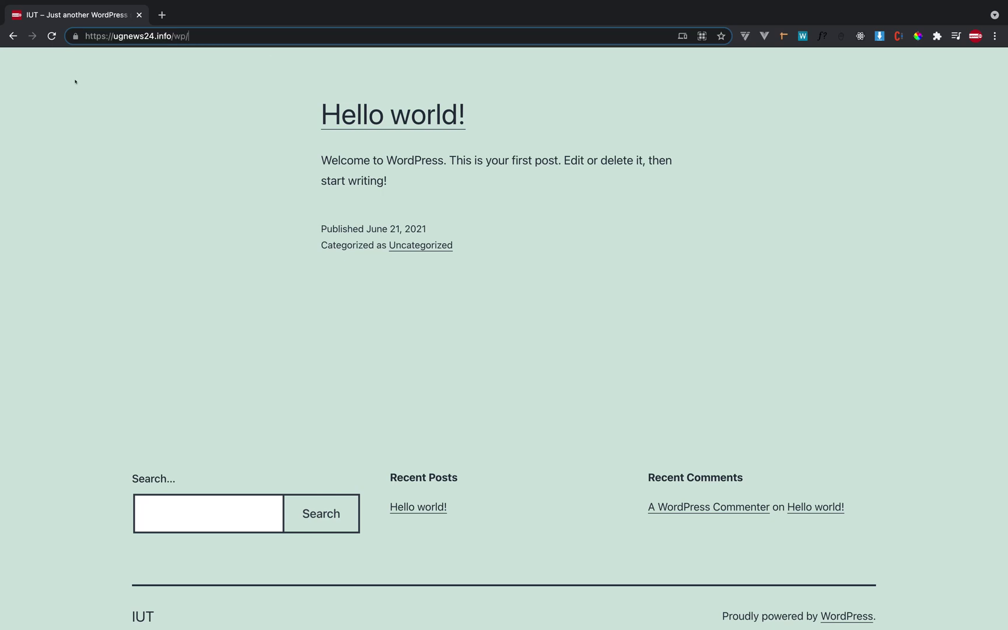
text(wp-admin)
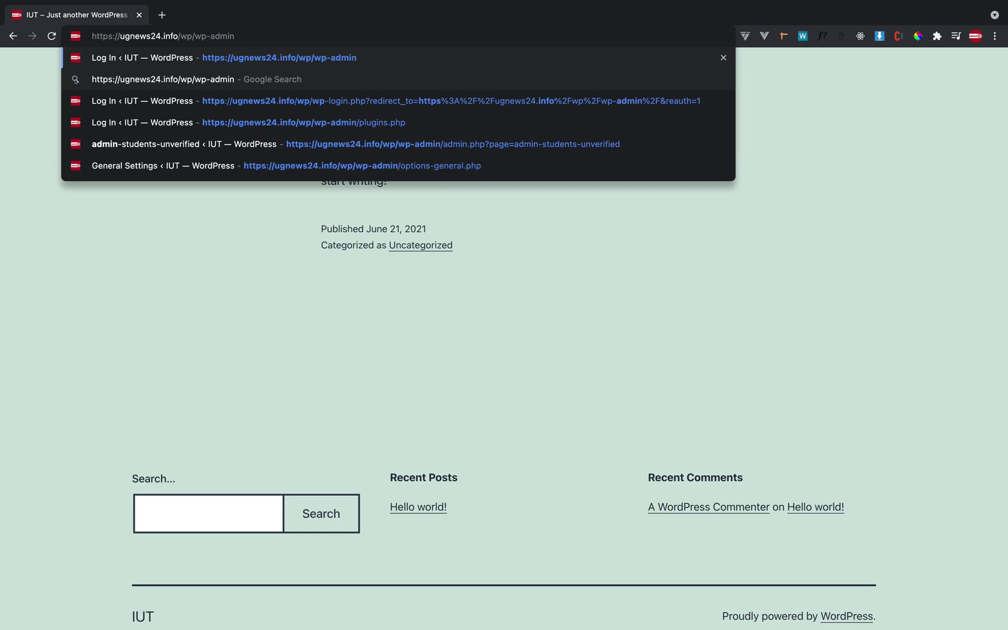
key(Return)
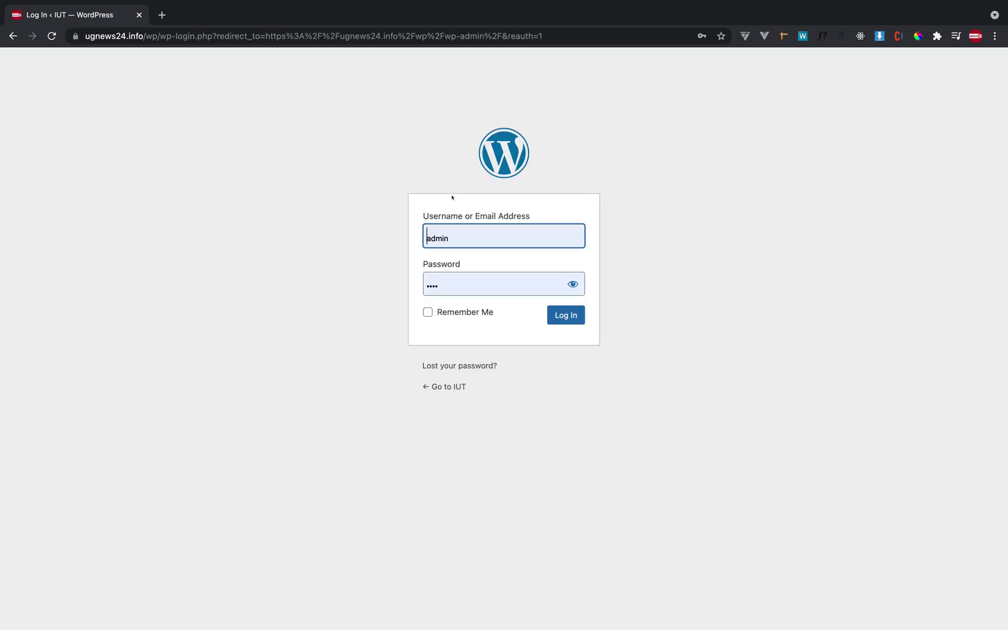
Step: Log in to the WordPress admin with the prefilled credentials and Remember Me enabled
click(454, 240)
click(393, 270)
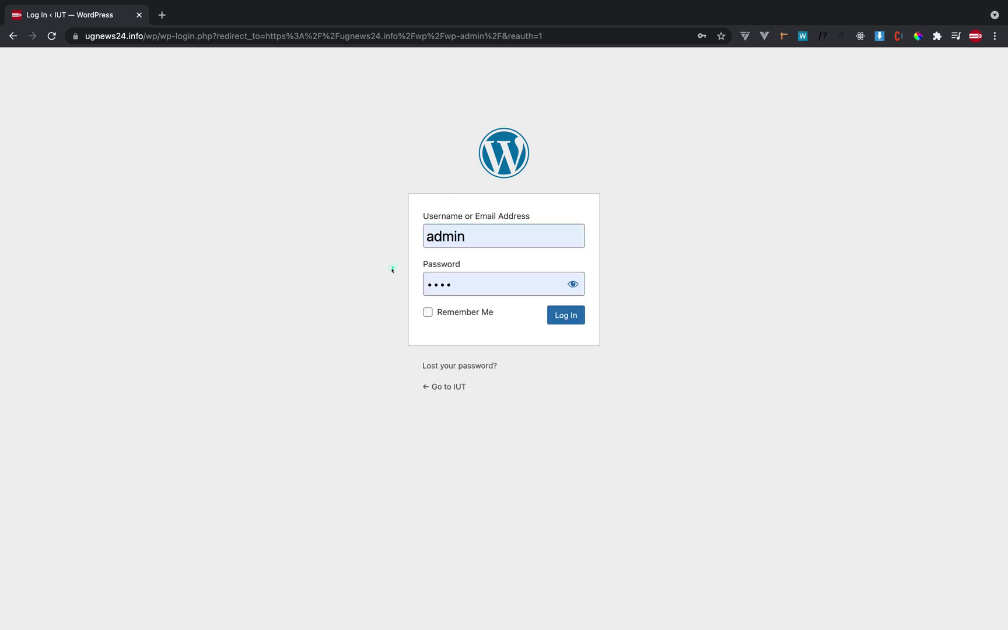
click(436, 314)
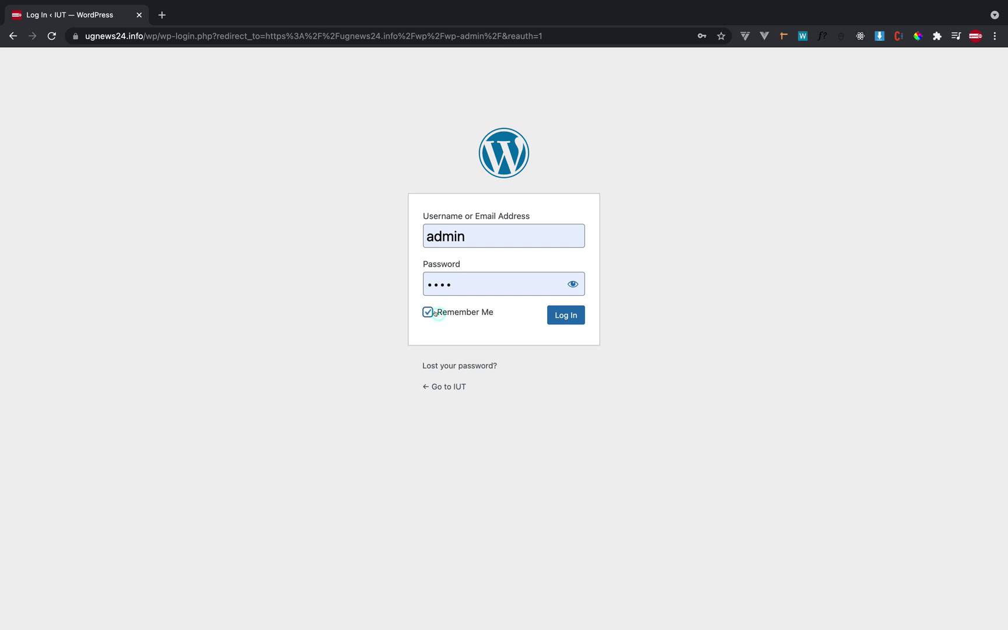
click(566, 316)
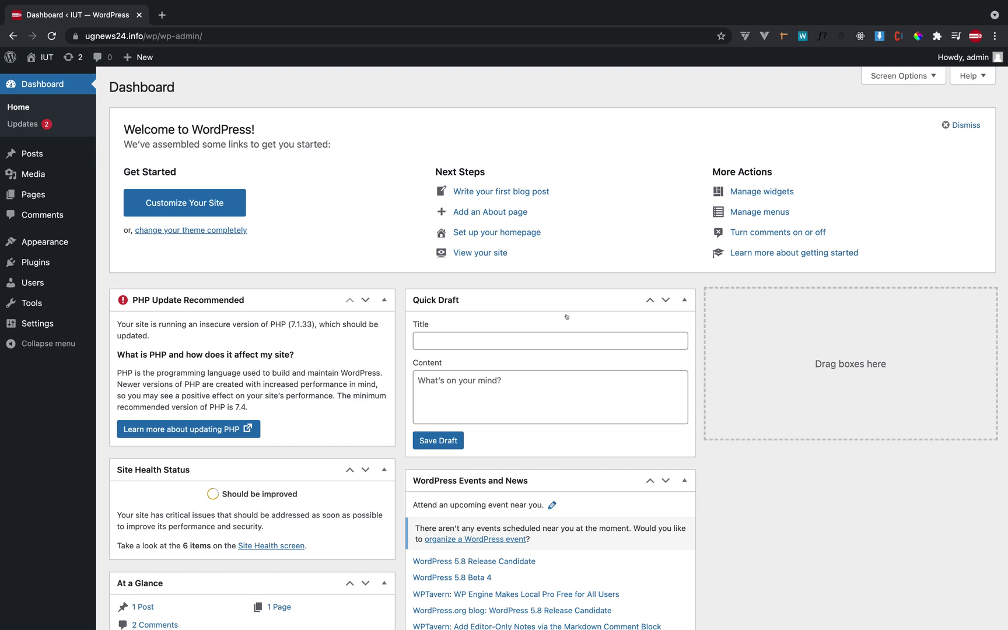
Step: Collapse the PHP Update Recommended box, view the IUT site's front end and return to the dashboard
click(383, 300)
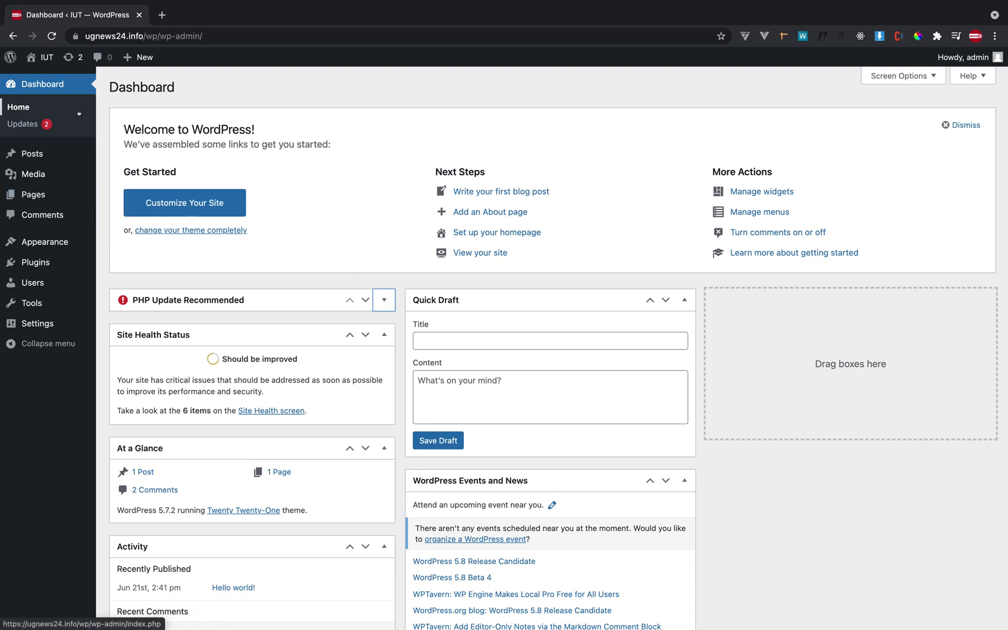
click(41, 56)
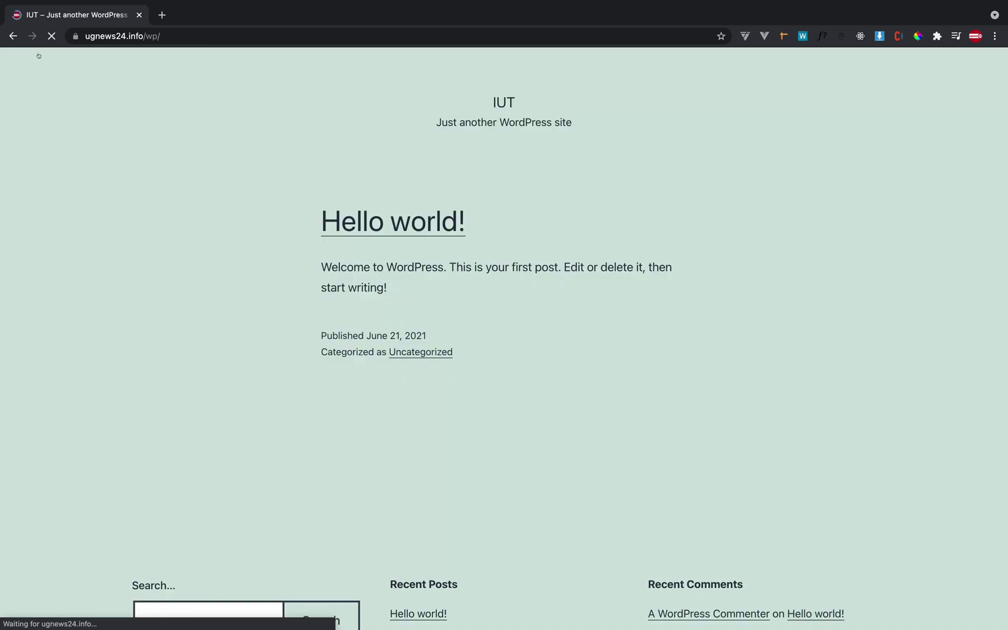
click(11, 37)
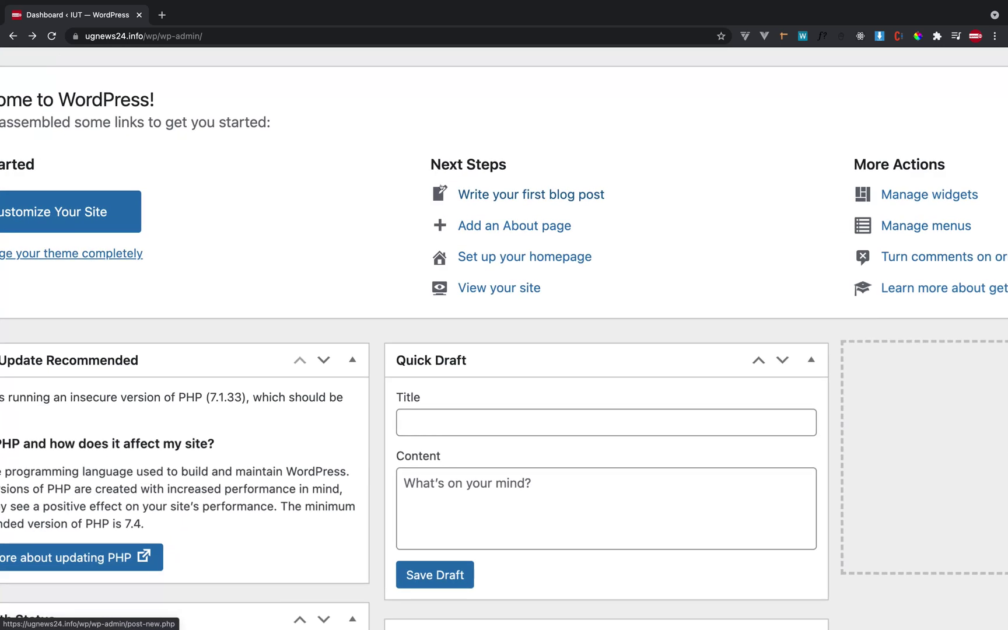
Step: Open the list of all posts from the WordPress dashboard
scroll(443, 188, left, 5)
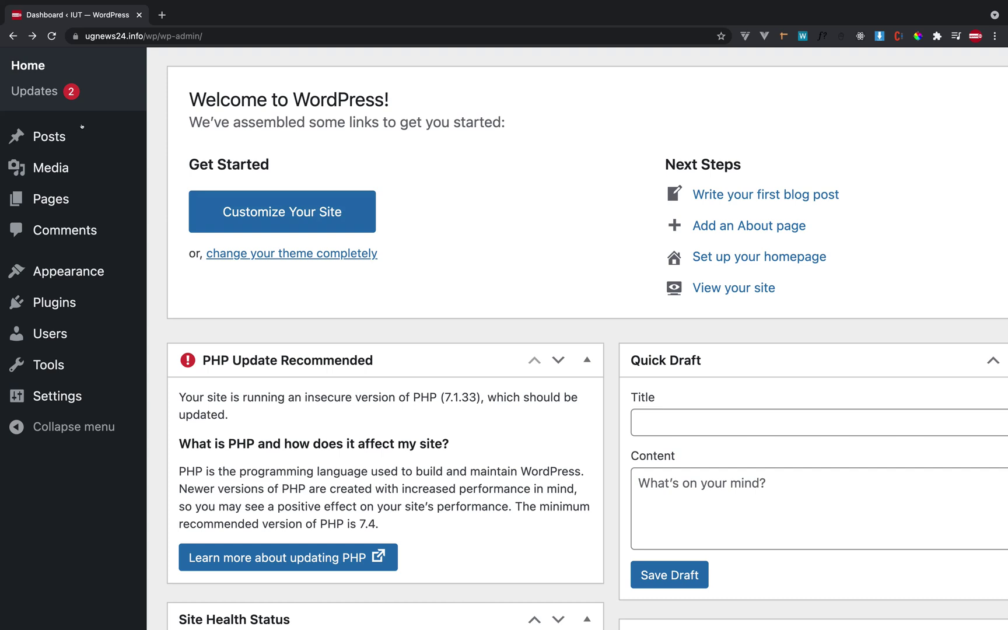
scroll(58, 136, up, 3)
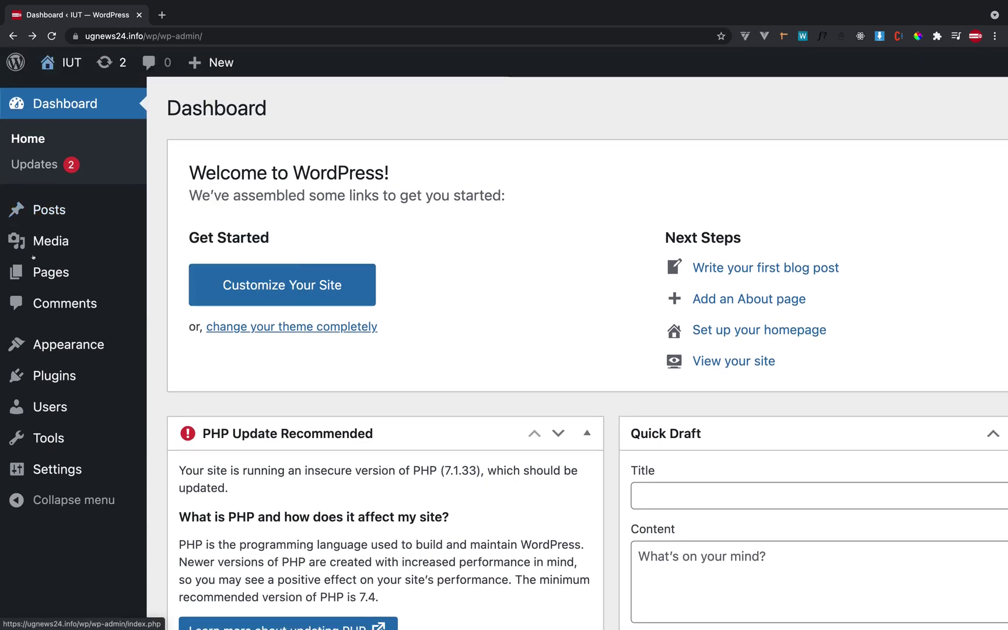
mouse_move(65, 277)
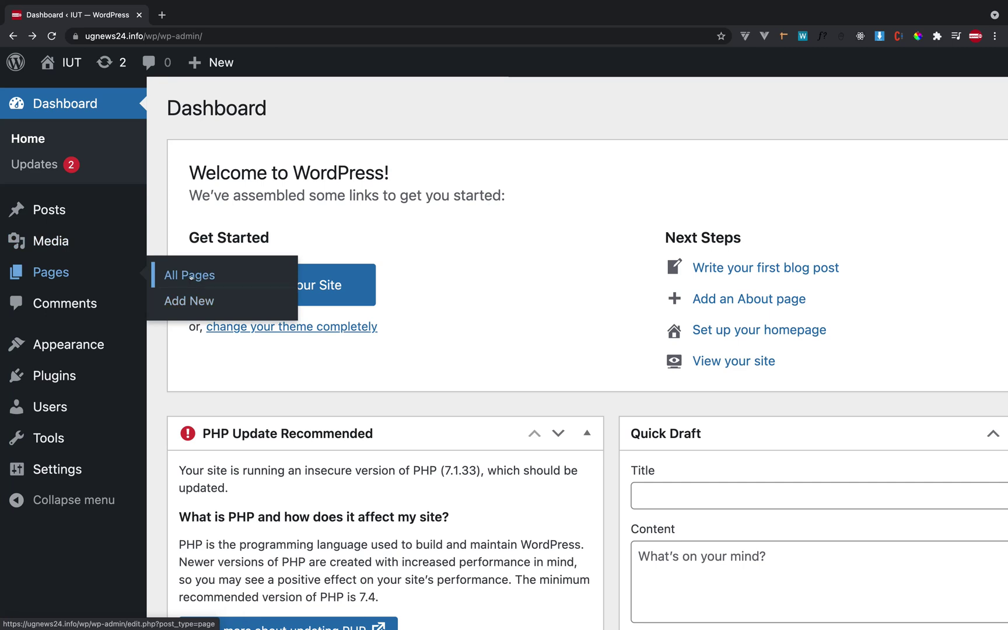
mouse_move(78, 210)
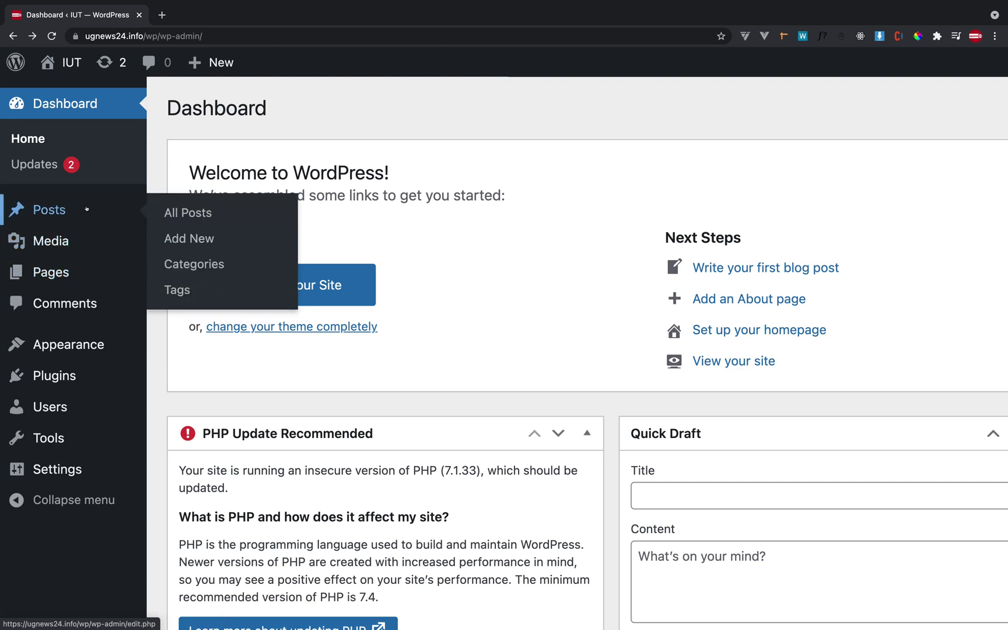
scroll(86, 209, up, 5)
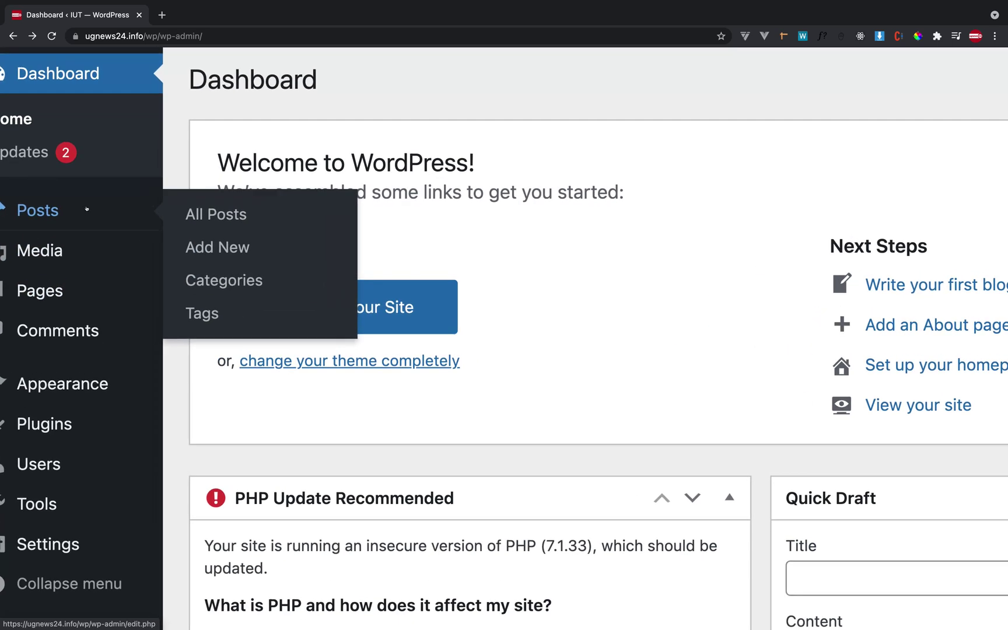
scroll(86, 210, left, 2)
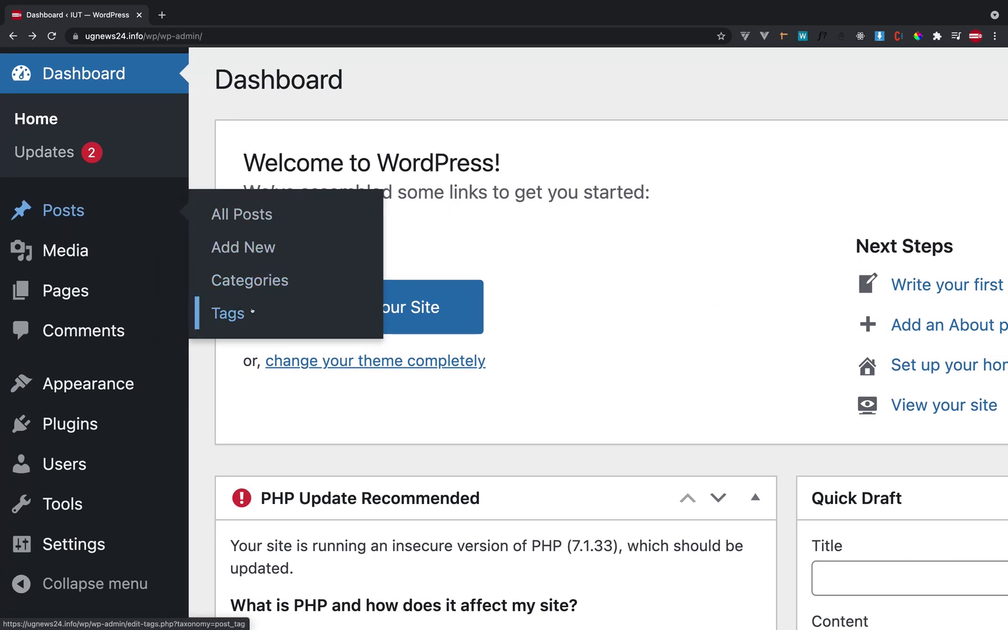
click(253, 217)
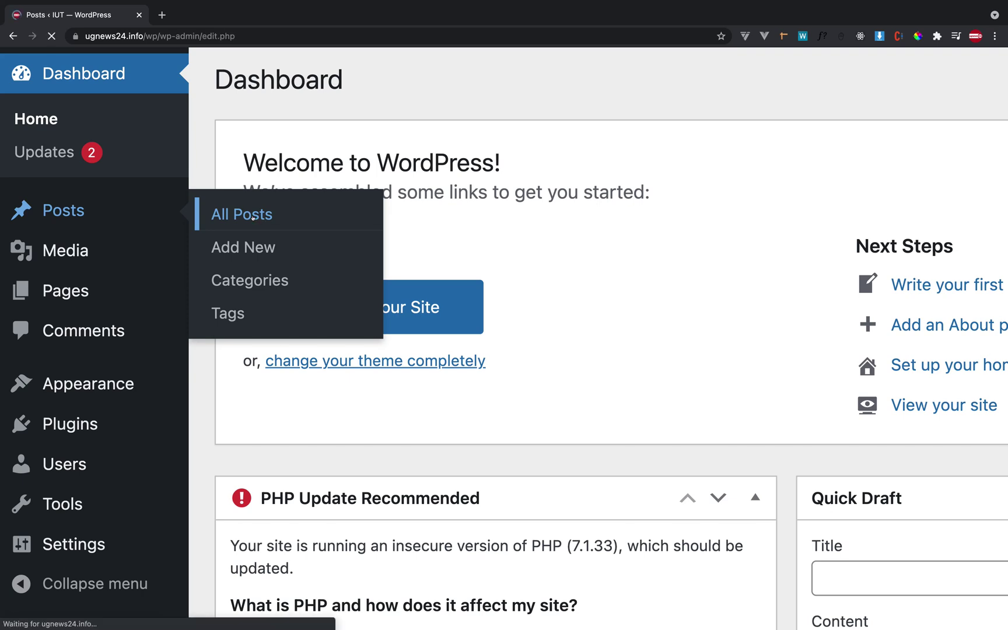
Step: Examine the posts list, including the Hello world! row actions and the author, categories, tags, comments and date columns
scroll(354, 218, up, 5)
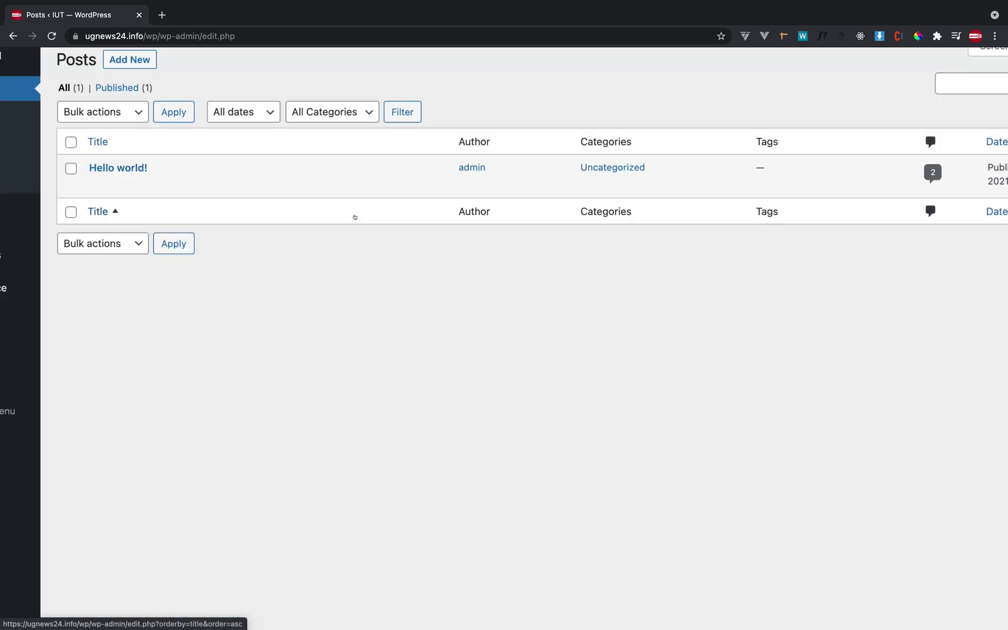
scroll(817, 415, down, 5)
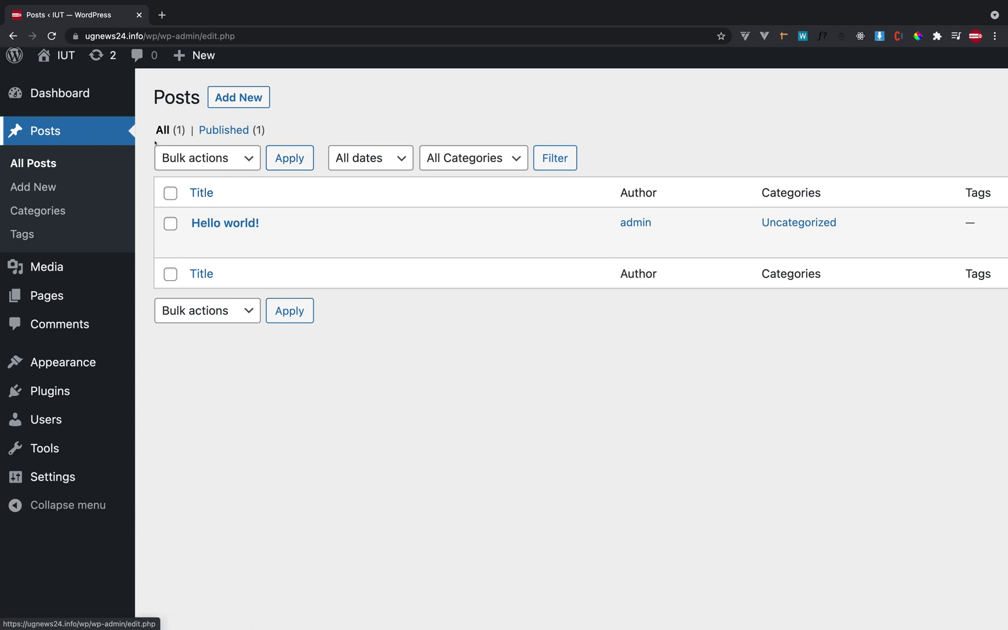
mouse_move(309, 238)
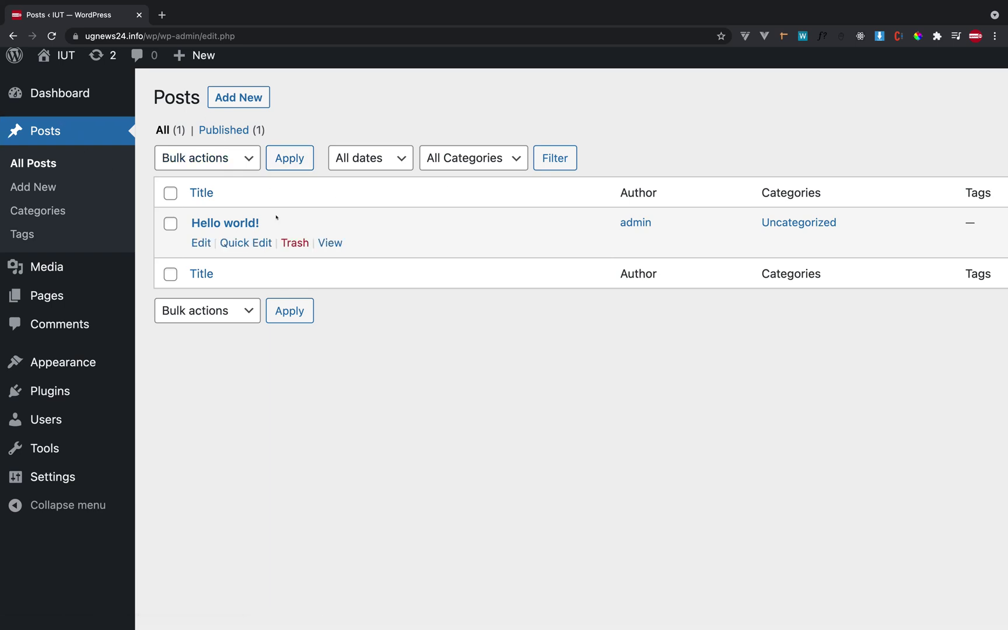
scroll(329, 234, right, 2)
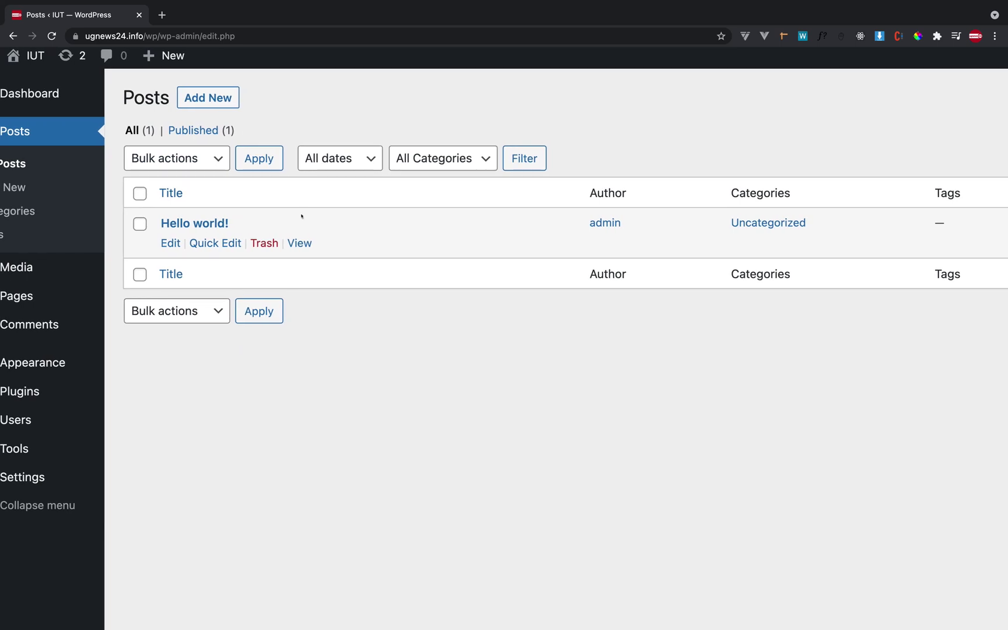
scroll(596, 206, right, 2)
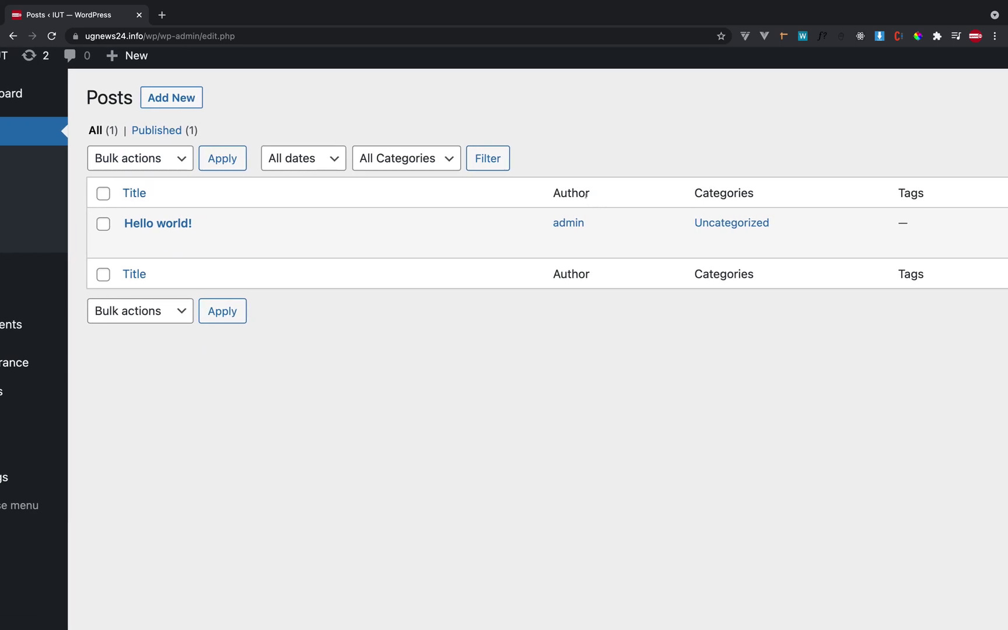
scroll(738, 206, right, 10)
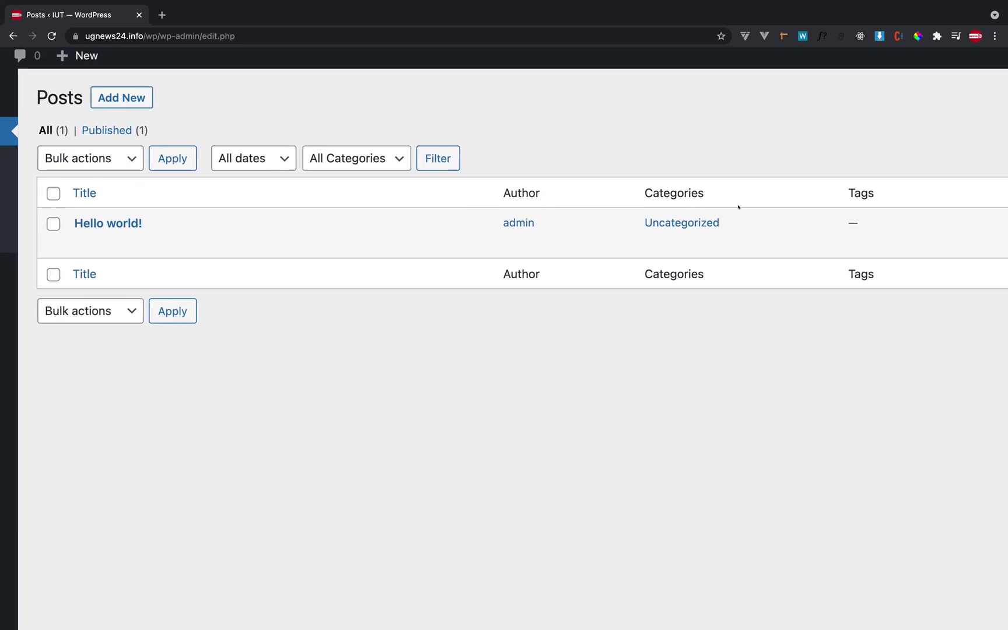
scroll(828, 229, right, 1)
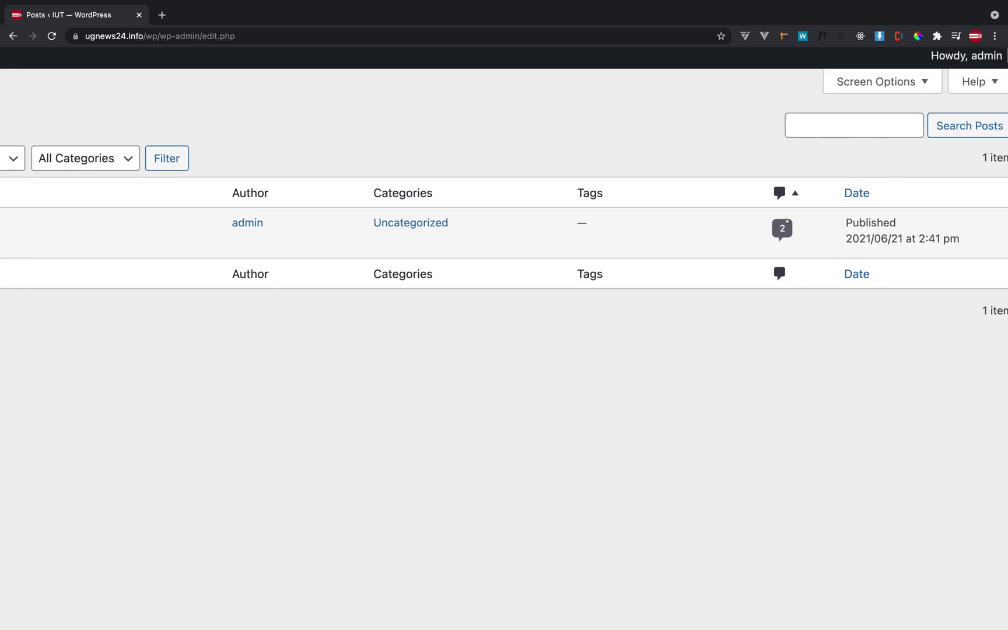
scroll(785, 234, right, 1)
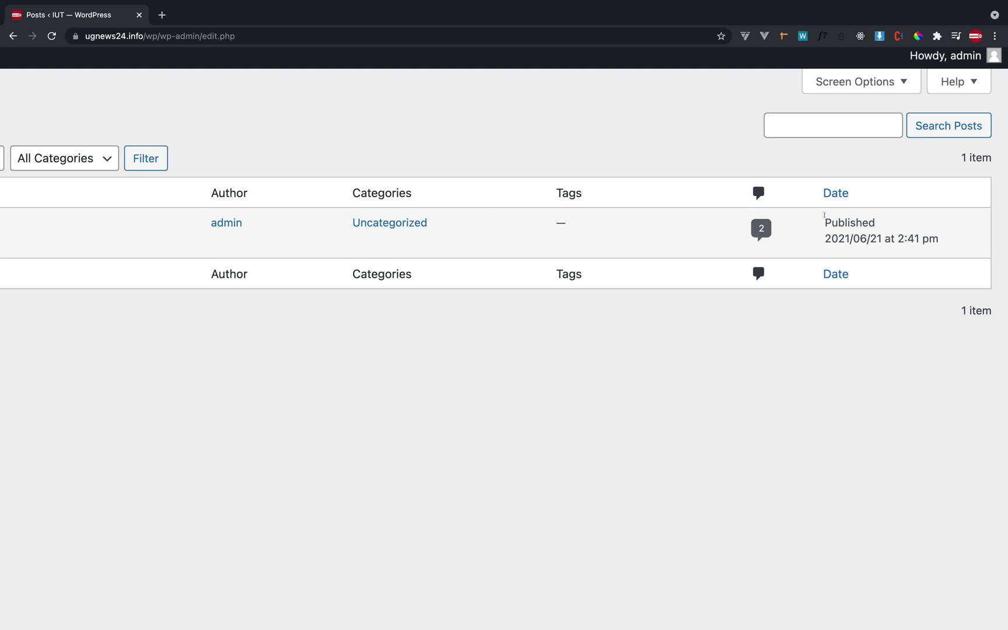
scroll(824, 215, left, 20)
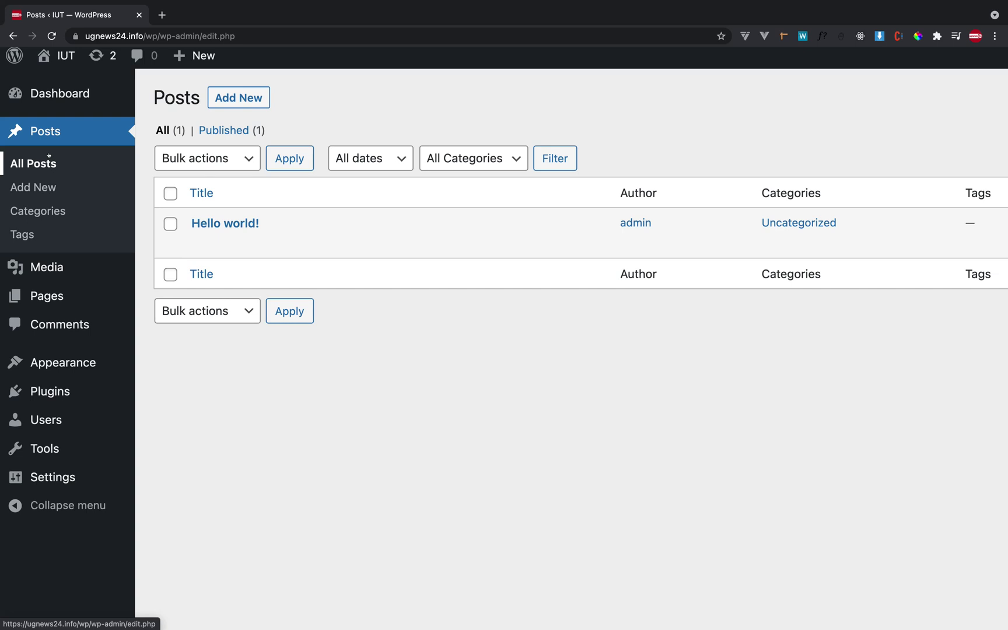
Step: Switch to the Doc2 document in Word, enlarge the Categories outline and collapse the ribbon
key(ctrl+Left)
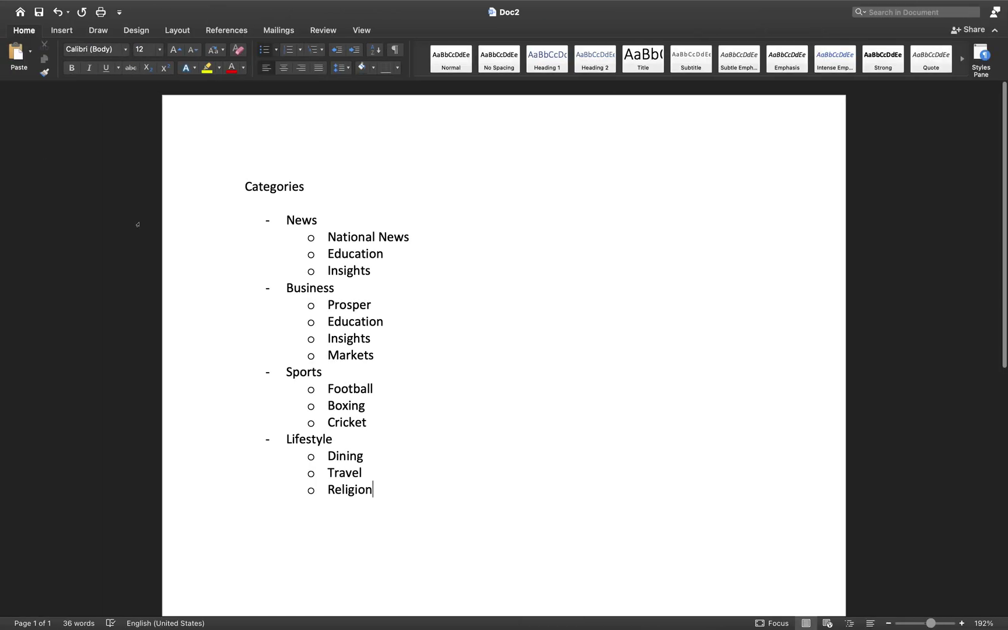
scroll(176, 256, up, 5)
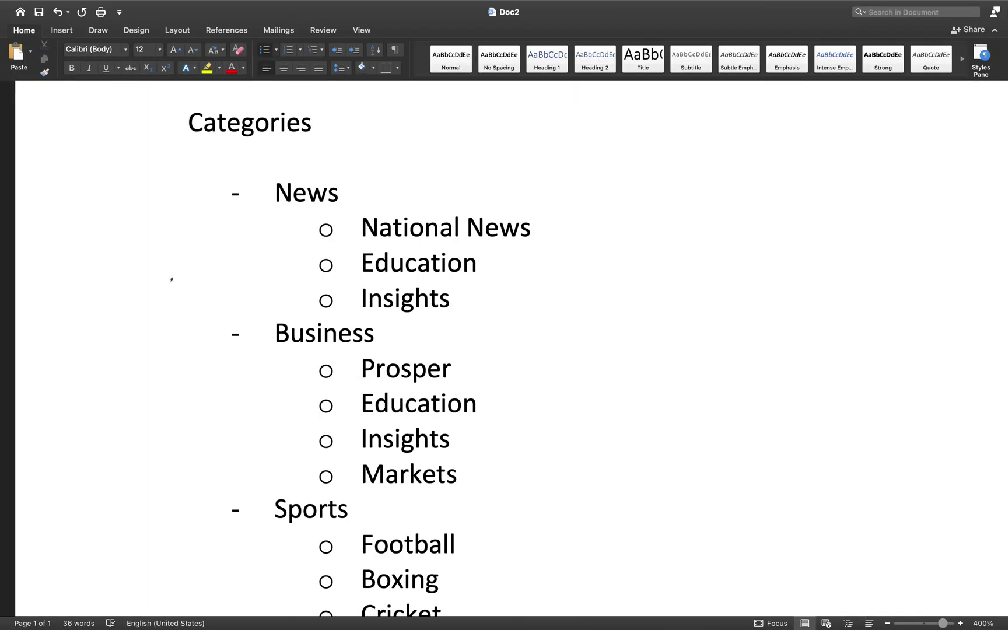
scroll(171, 279, down, 1)
scroll(171, 280, down, 2)
right_click(180, 276)
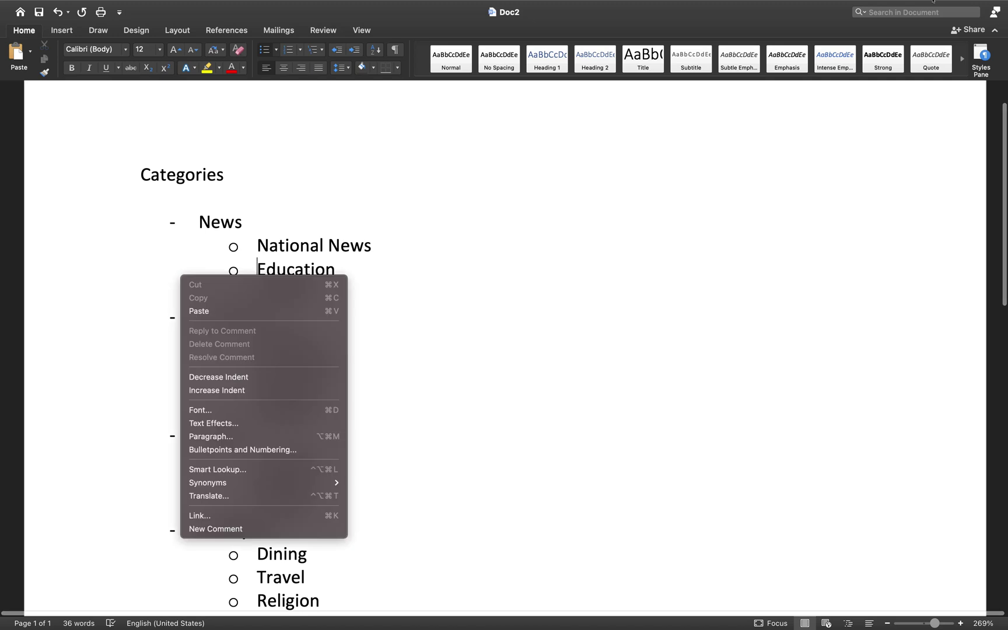
key(Escape)
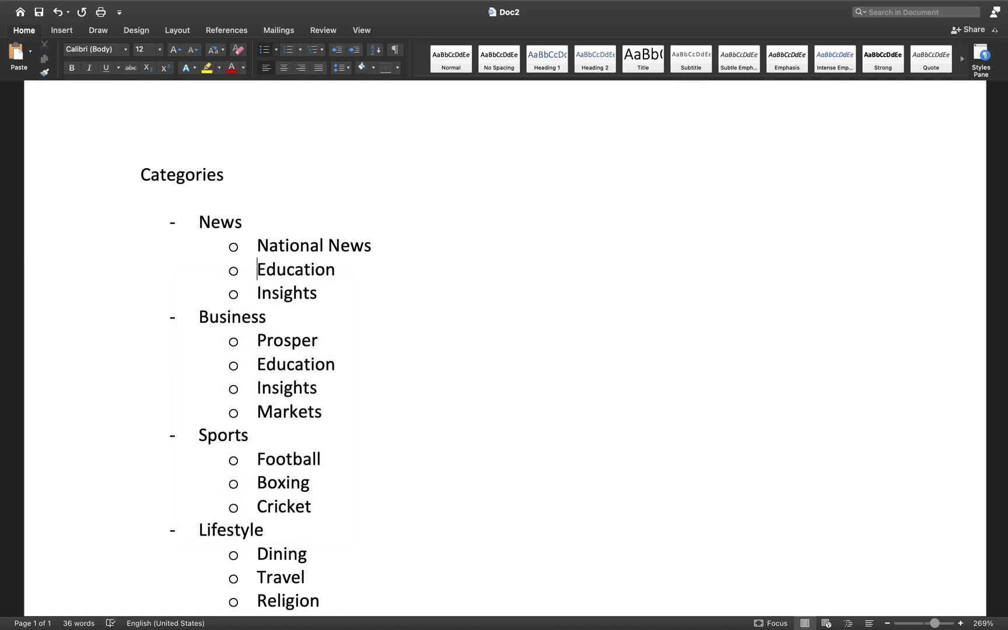
click(995, 29)
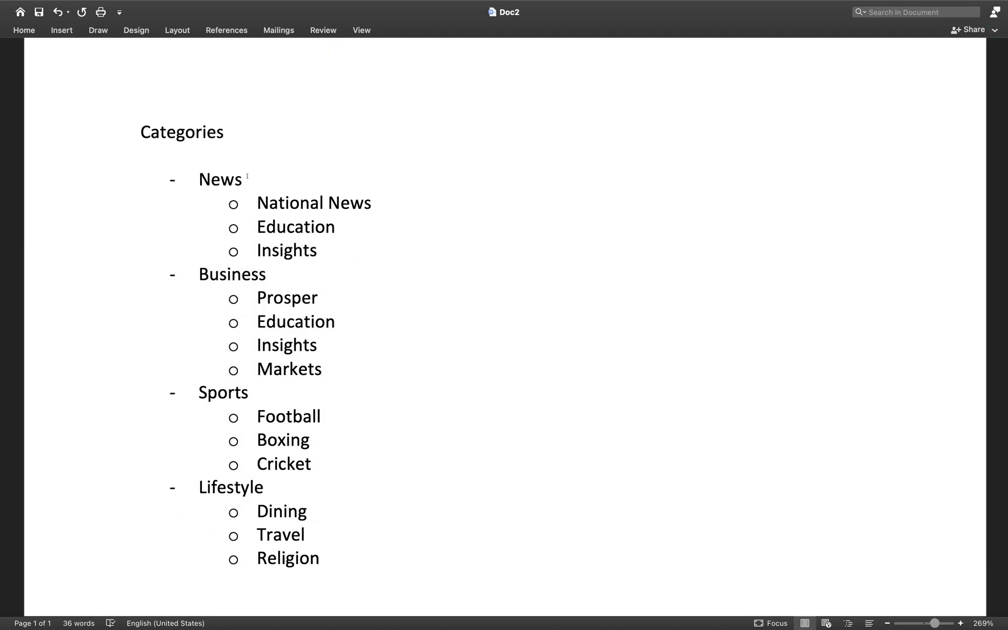
Step: Review the News and Business groups in the Categories outline and select the Insights item under Business
scroll(247, 175, down, 1)
click(279, 184)
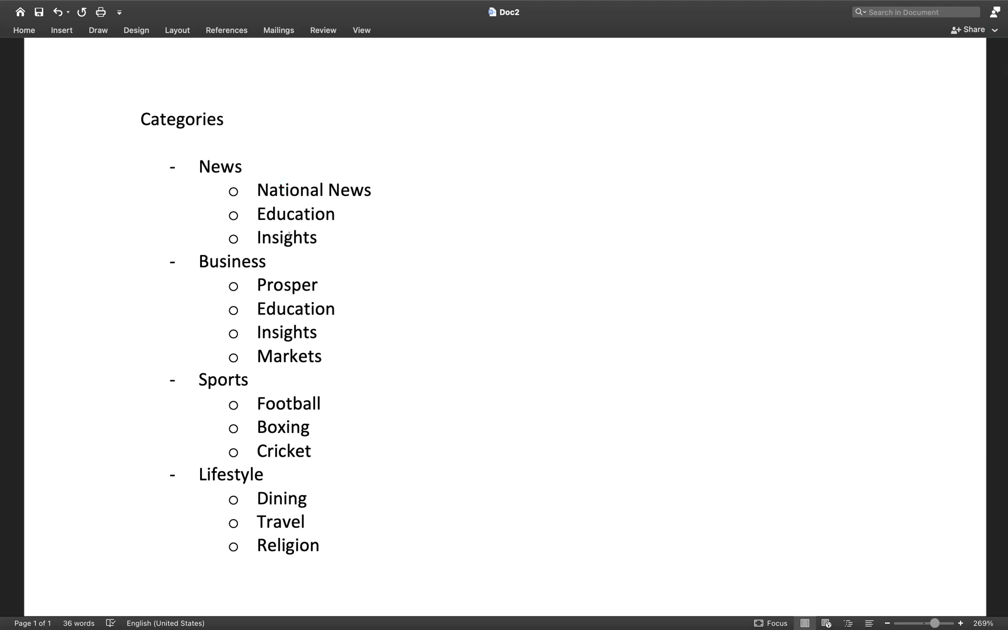
click(345, 244)
click(263, 263)
click(293, 332)
triple_click(294, 332)
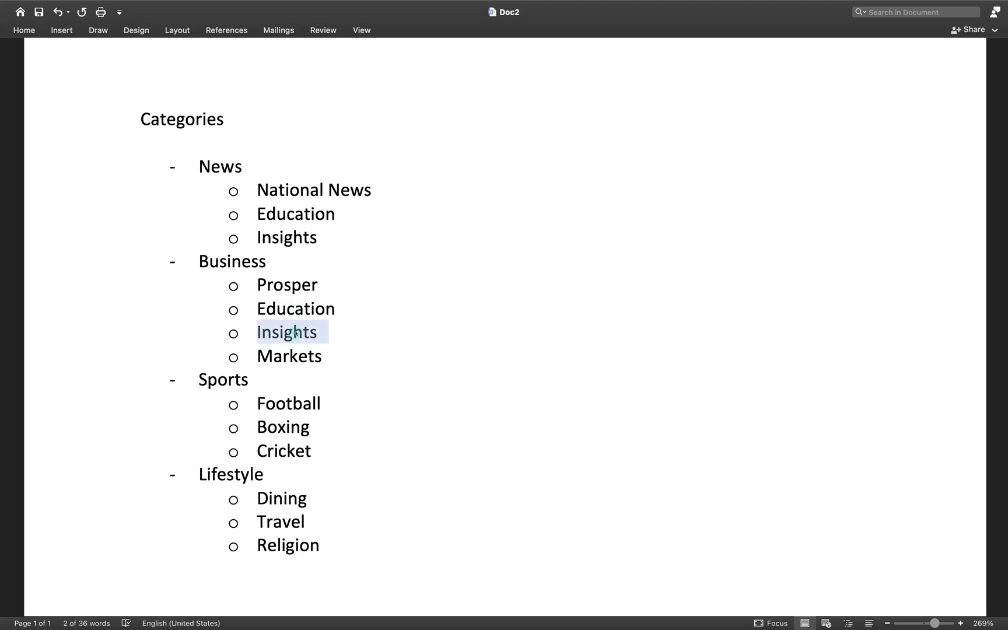
Step: Remove Education from the Business group and add a Gold item after Cricket in the Sports group
triple_click(312, 301)
key(BackSpace)
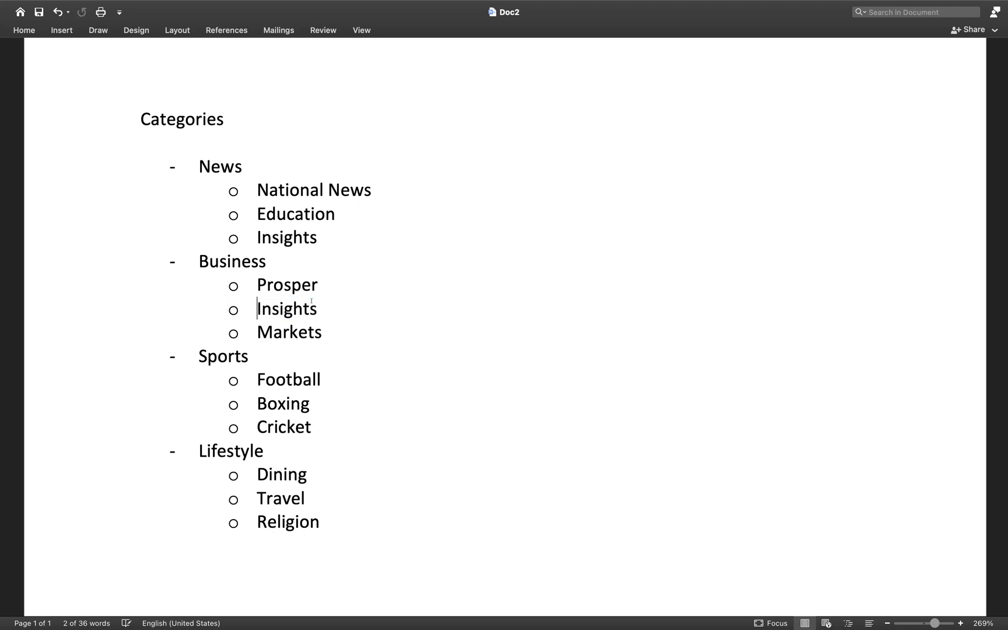
click(233, 362)
click(293, 384)
click(287, 428)
click(318, 421)
key(Return)
text(Gold)
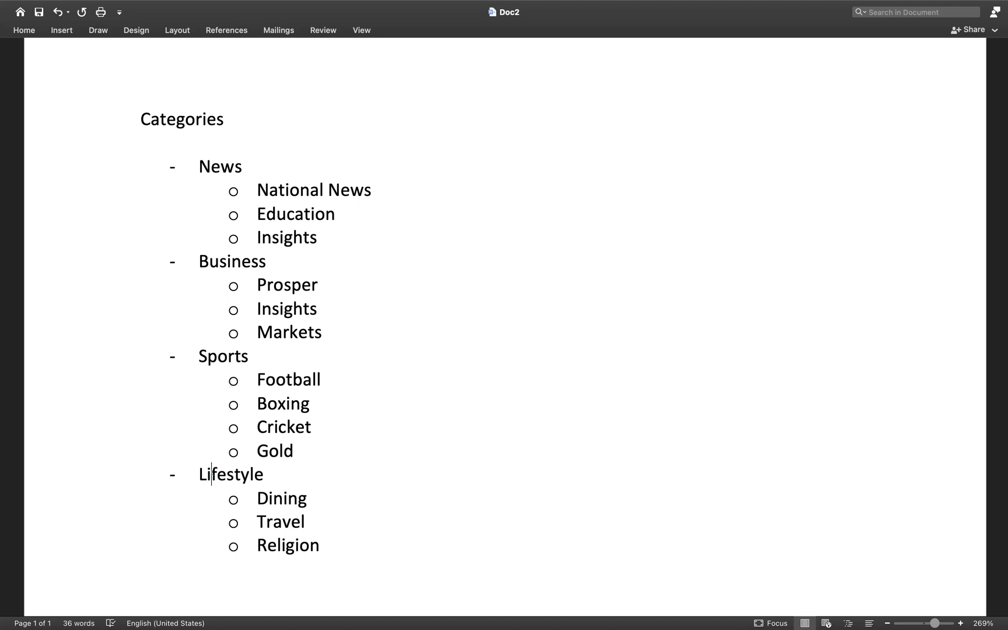
Step: Add an E-Shop heading below the Lifestyle group, separated from Religion by a blank line
click(269, 499)
click(291, 522)
click(361, 544)
scroll(360, 543, down, 1)
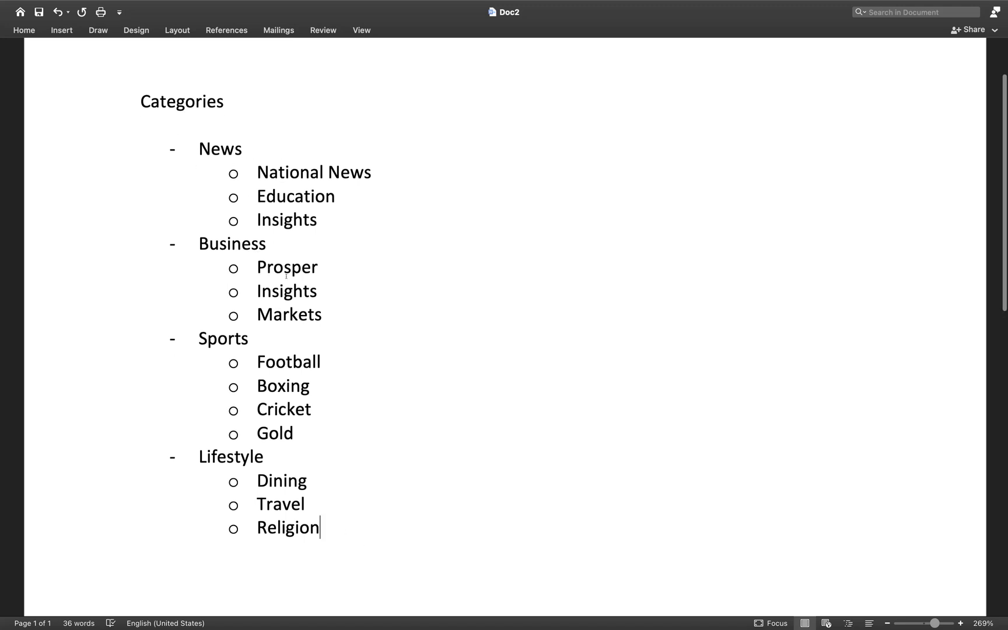
scroll(286, 276, down, 5)
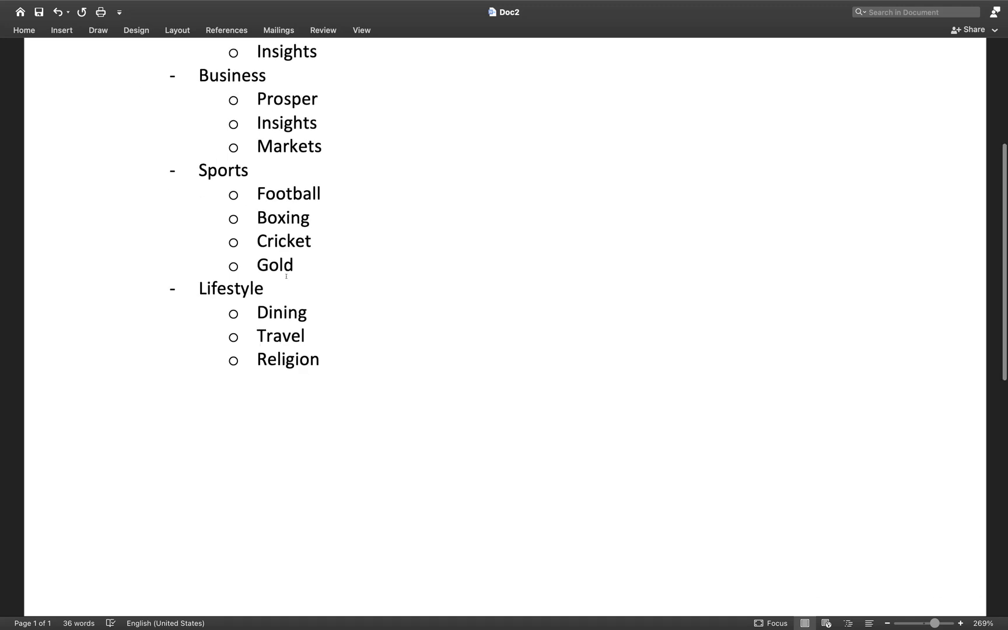
scroll(286, 274, down, 3)
key(Return)
key(Return)
key(Return)
key(Return)
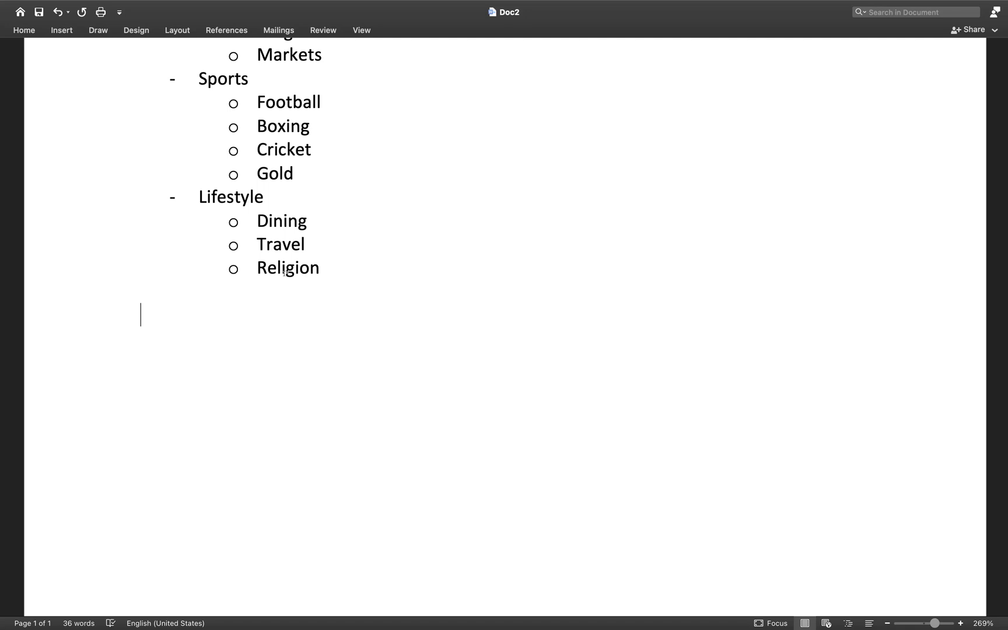
text(E-C)
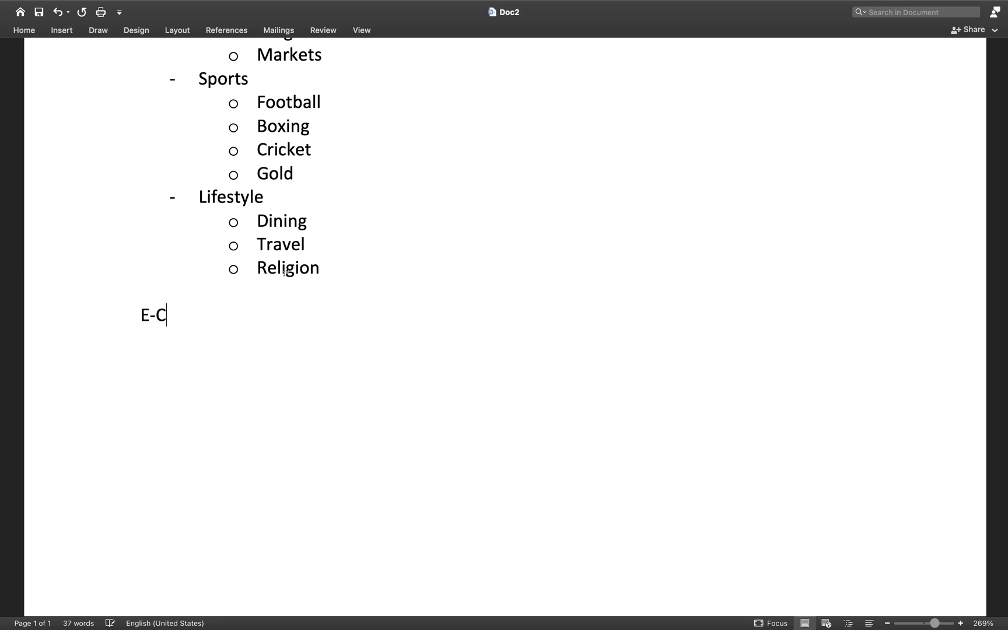
key(BackSpace)
text(Shop)
Step: Start a dashed list under the E-Shop heading with Kids as its first item
key(Return)
key(Tab)
text(- )
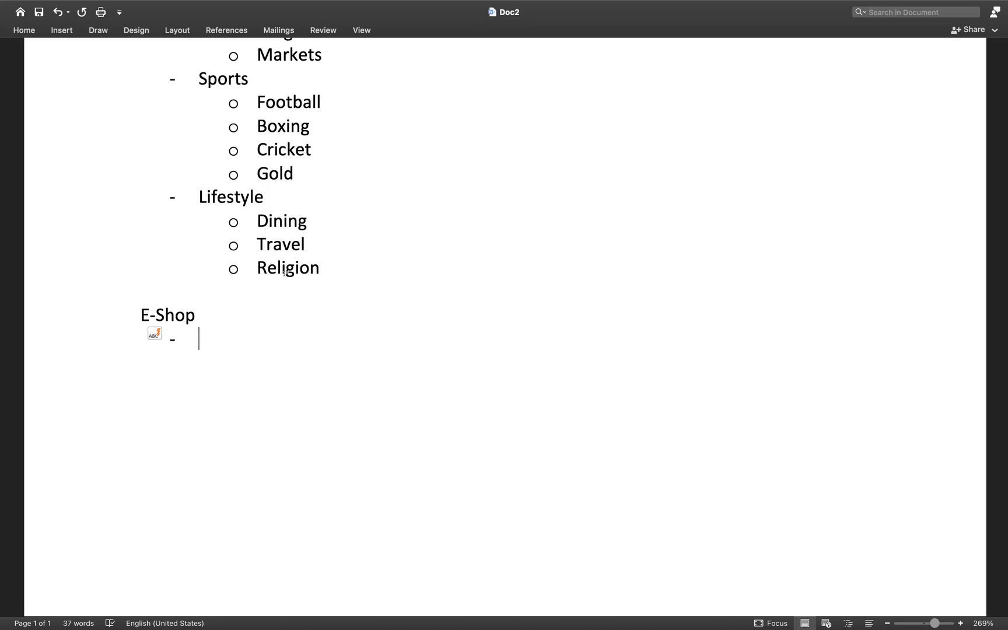
text(Kis)
key(BackSpace)
text(fd)
key(BackSpace)
key(BackSpace)
text(ds)
key(Return)
Step: Add Pants, Dresses and Toys as sub-items under Kids
key(Tab)
text(Pants)
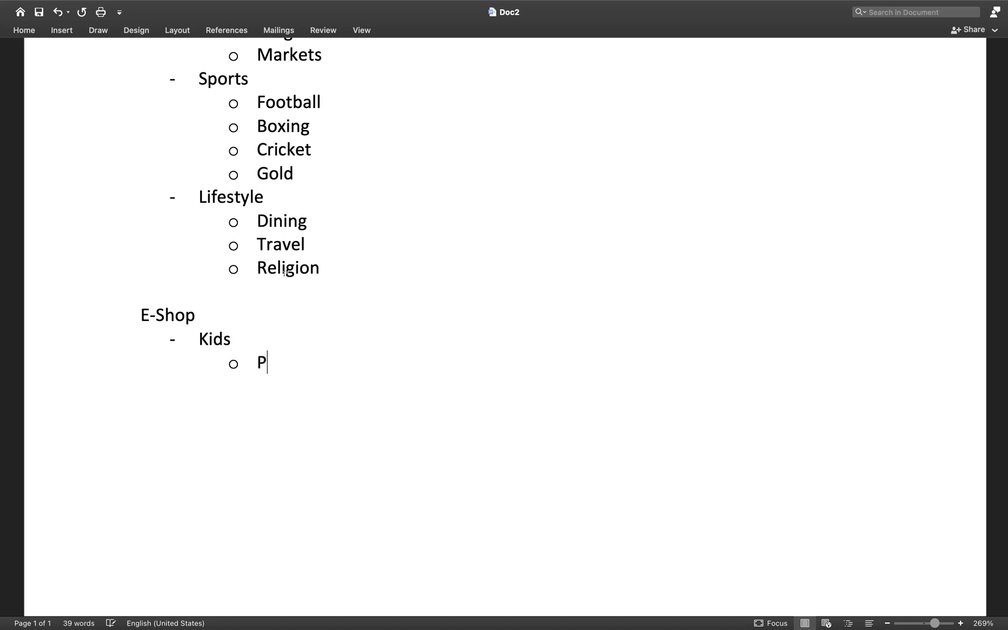
key(Return)
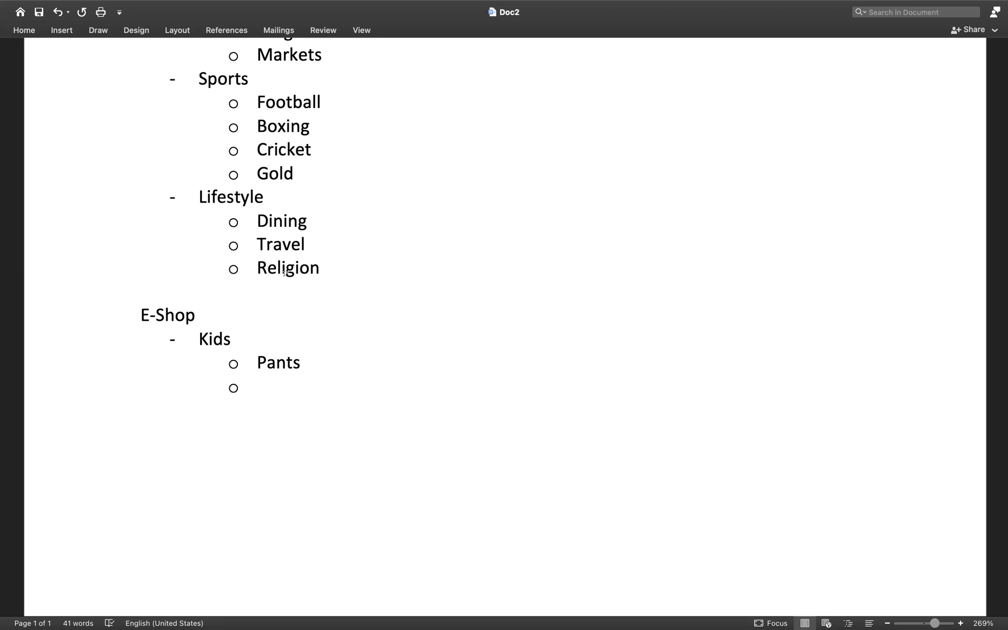
text(Dresses)
key(Return)
text(Toys)
key(Return)
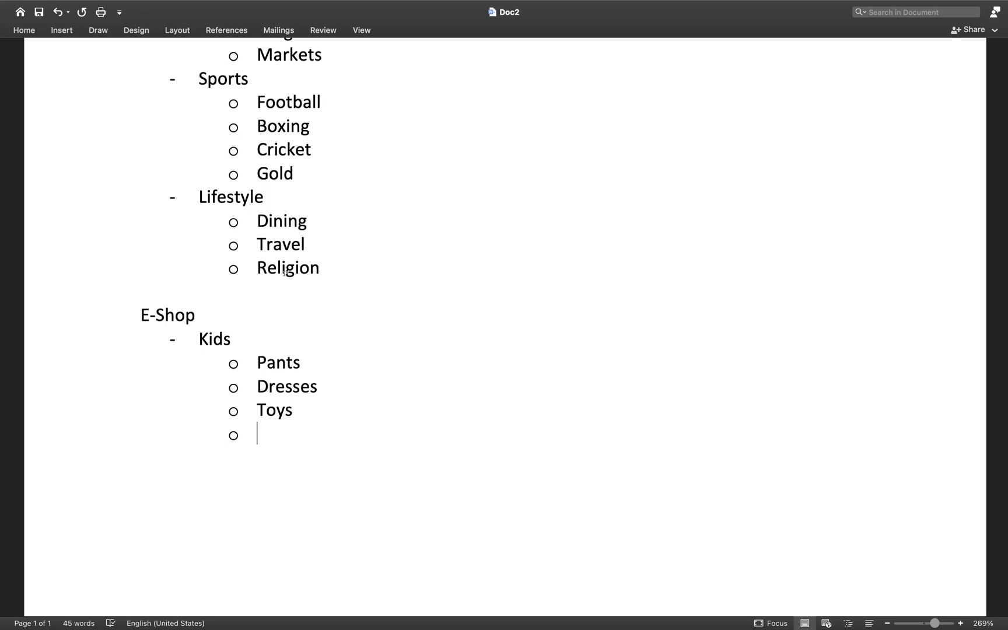
Step: Add a fourth sub-item, spelled Byscicles, after Toys in the Kids group
text(b)
key(BackSpace)
text(Bis)
key(BackSpace)
text(cys)
key(BackSpace)
key(BackSpace)
key(BackSpace)
key(BackSpace)
text(yscicles)
key(Return)
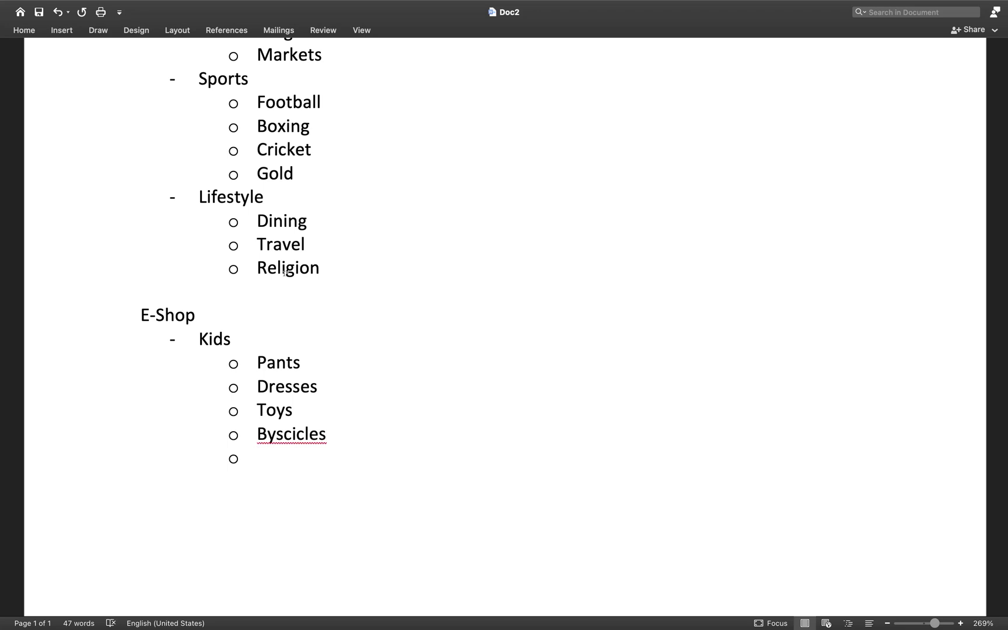
Step: Correct the misspelled Byscicles to Bicycles and remove the empty bullet below it
right_click(293, 435)
click(350, 439)
click(315, 456)
key(BackSpace)
key(BackSpace)
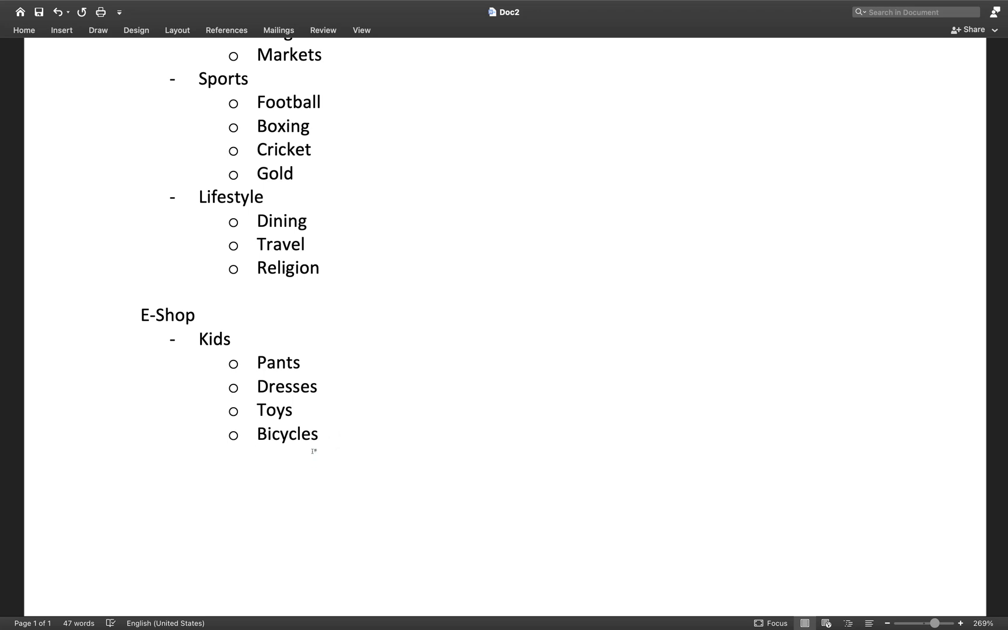
key(BackSpace)
key(BackSpace)
Step: Add Women as the next main E-Shop item after Kids and start its sub-list
key(Return)
key(shift+Tab)
text(Women)
key(Return)
key(Tab)
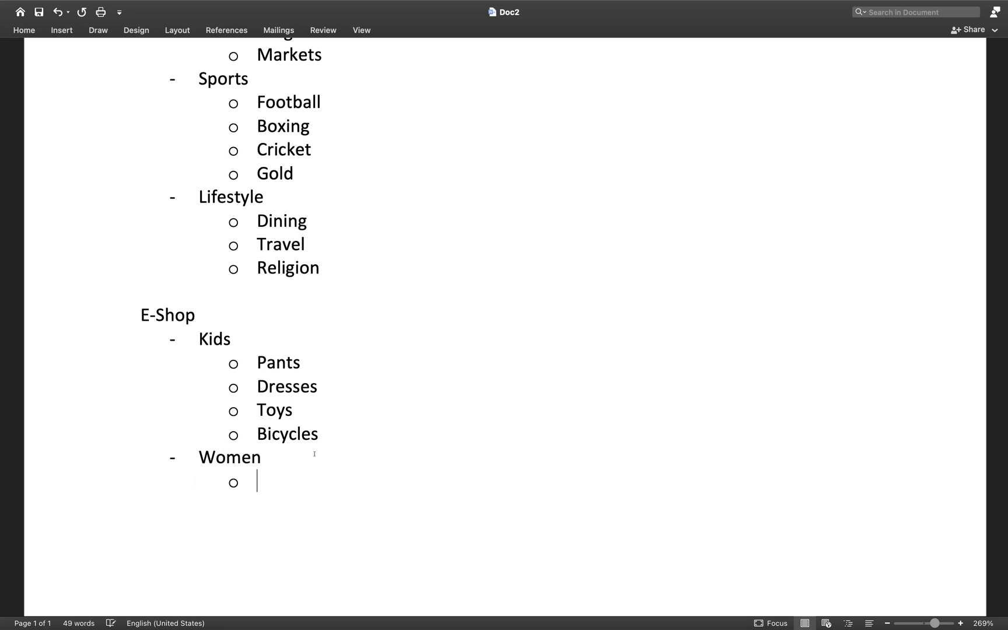
Step: List Tops, Skirts and Shoes as sub-items under Women
text(D)
key(BackSpace)
text(Tops)
key(Return)
text(Sk)
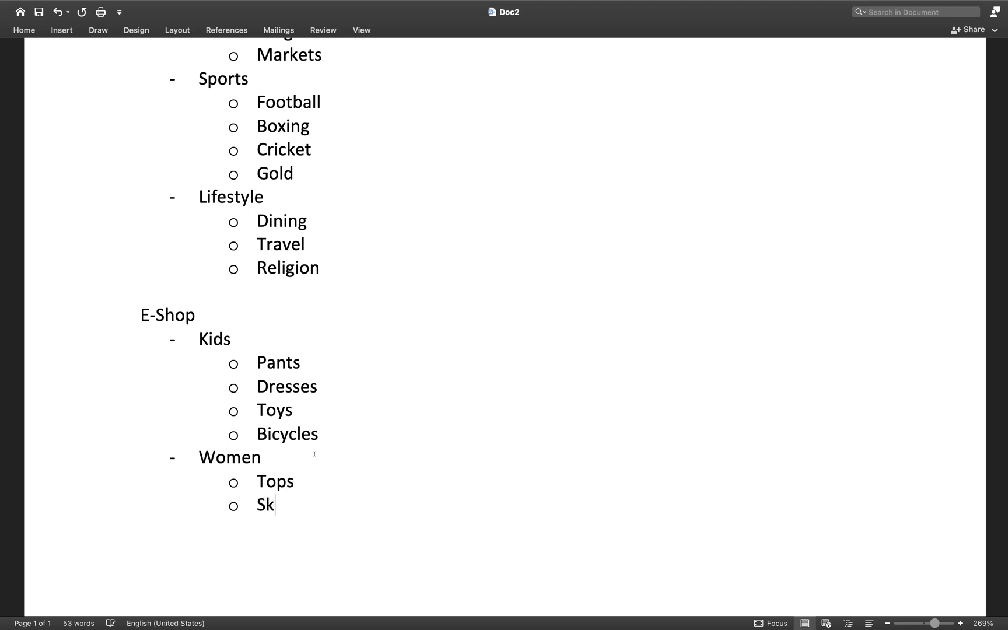
text(irts)
key(Return)
text(Shoes)
key(Return)
Step: Add Men as the next main E-Shop item after Women and start its sub-list
text(B)
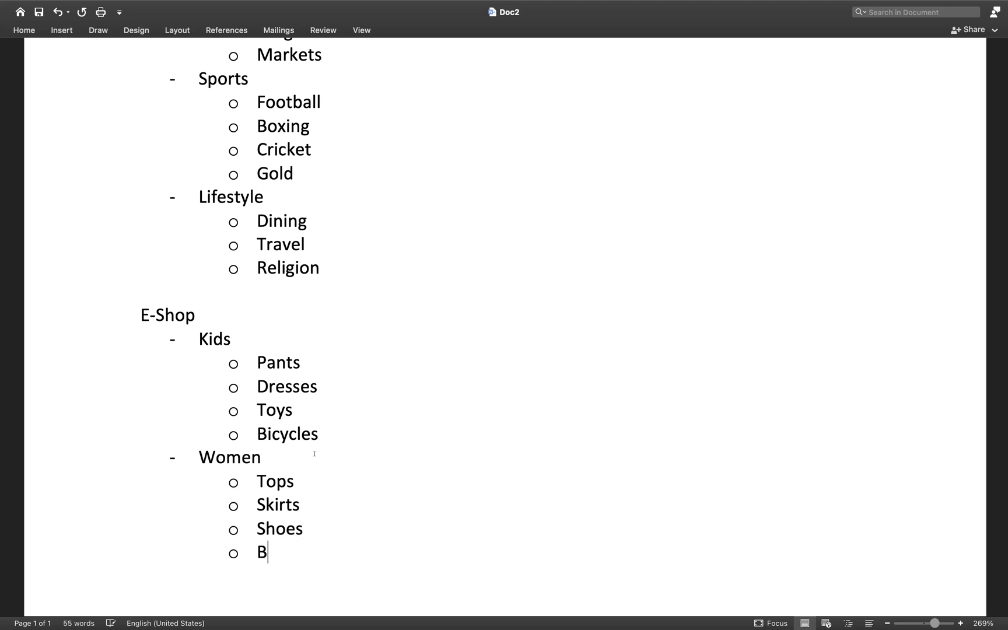
text(O)
key(BackSpace)
key(BackSpace)
key(shift+Tab)
text(m)
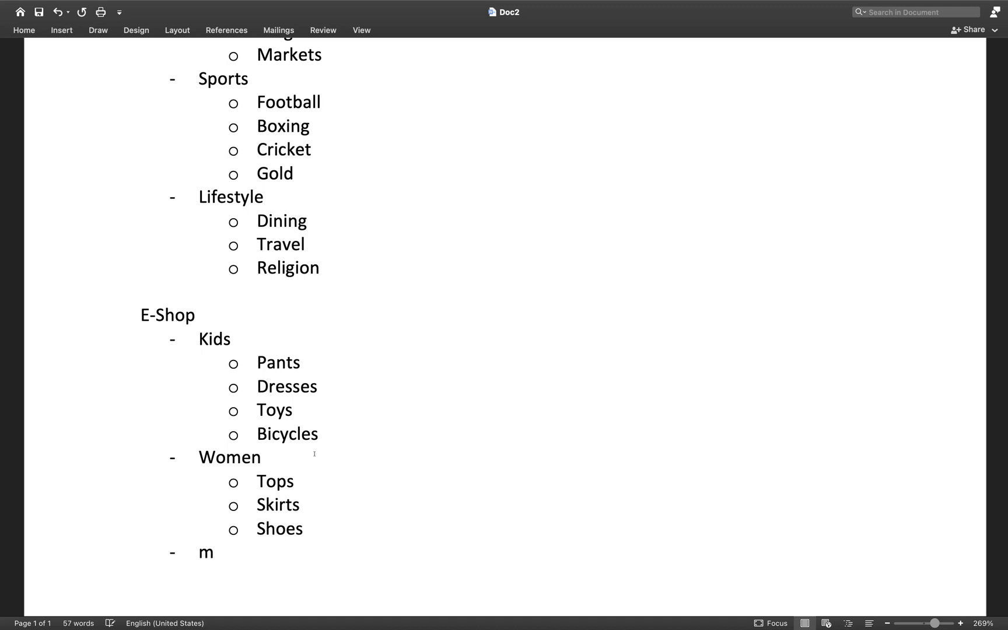
key(BackSpace)
text(Men)
key(Tab)
key(BackSpace)
key(Return)
key(Tab)
Step: List Capes, T-shirts and Trousers as sub-items under Men
text(C)
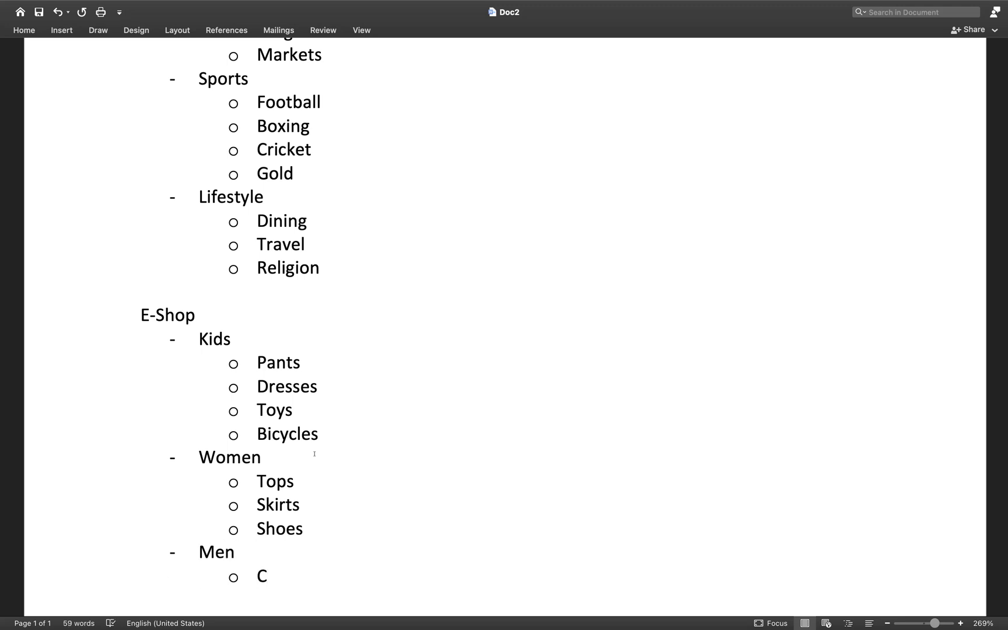
text(apes)
key(Return)
text(T-shirts)
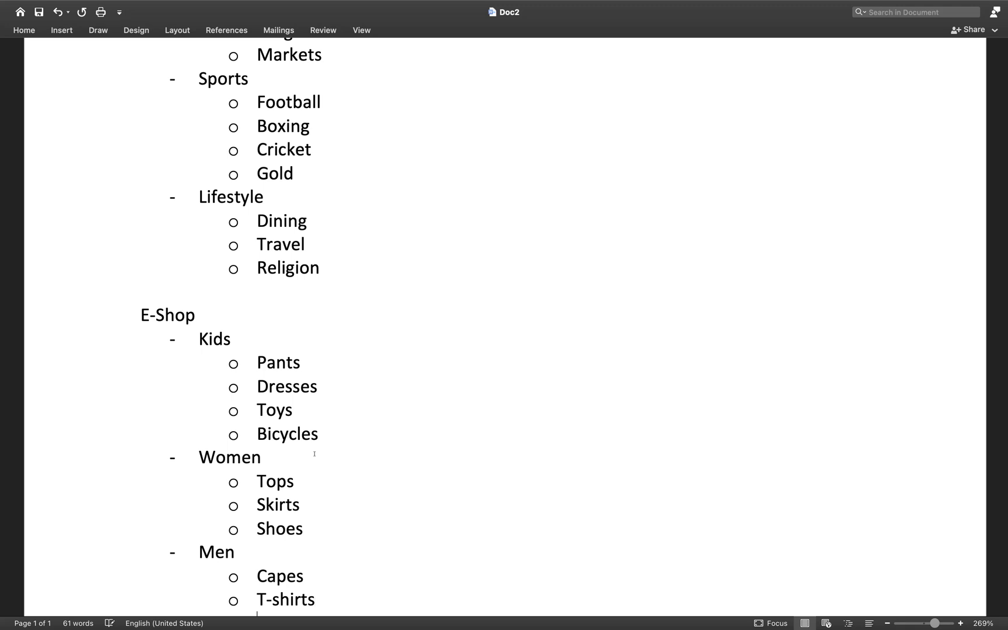
key(Return)
text(Rous)
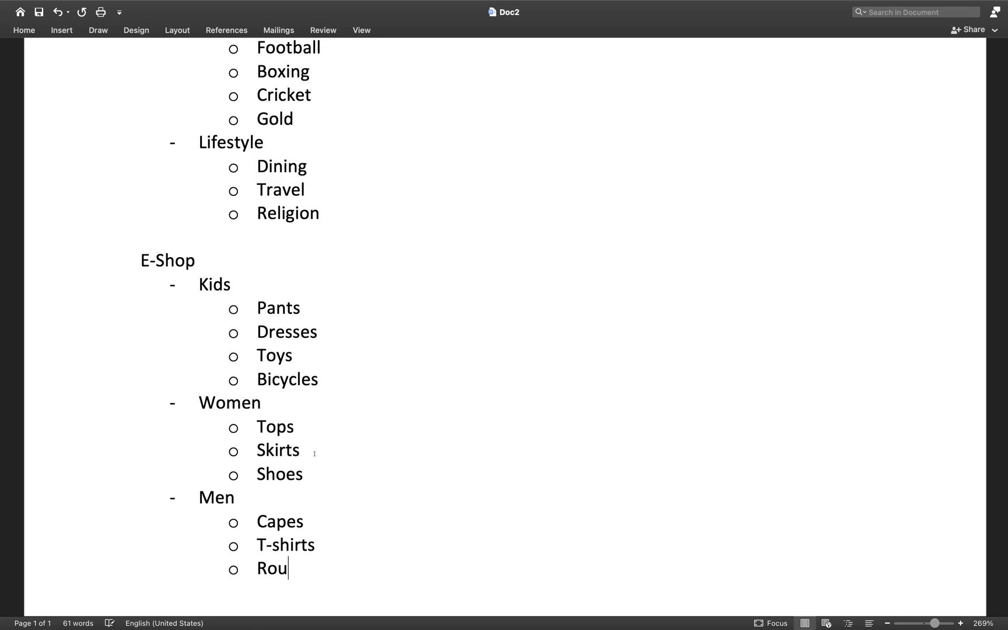
key(BackSpace)
key(BackSpace)
key(BackSpace)
key(BackSpace)
text(To)
key(BackSpace)
text(rousers)
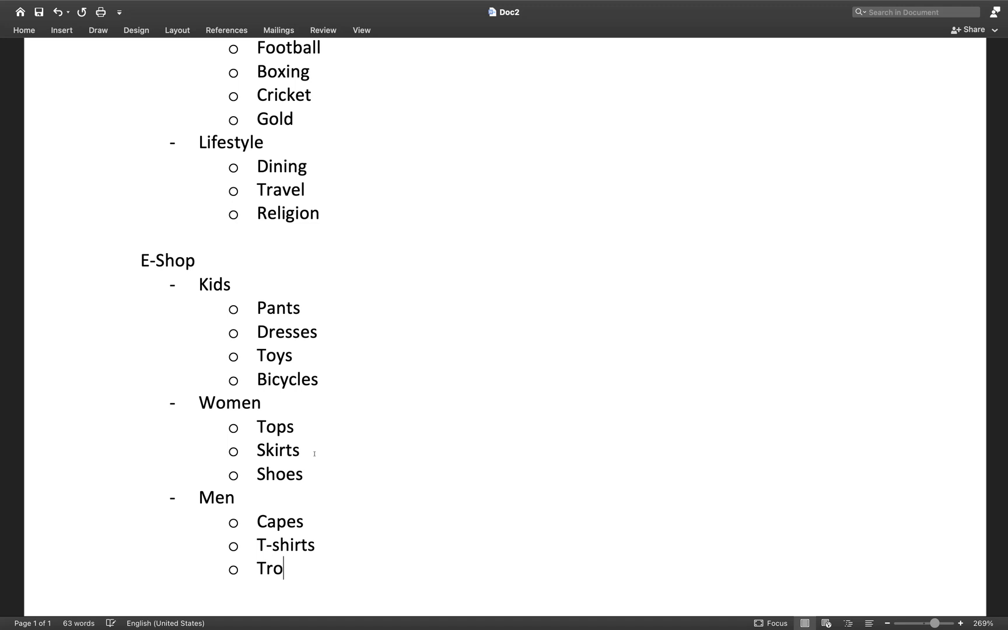
key(Return)
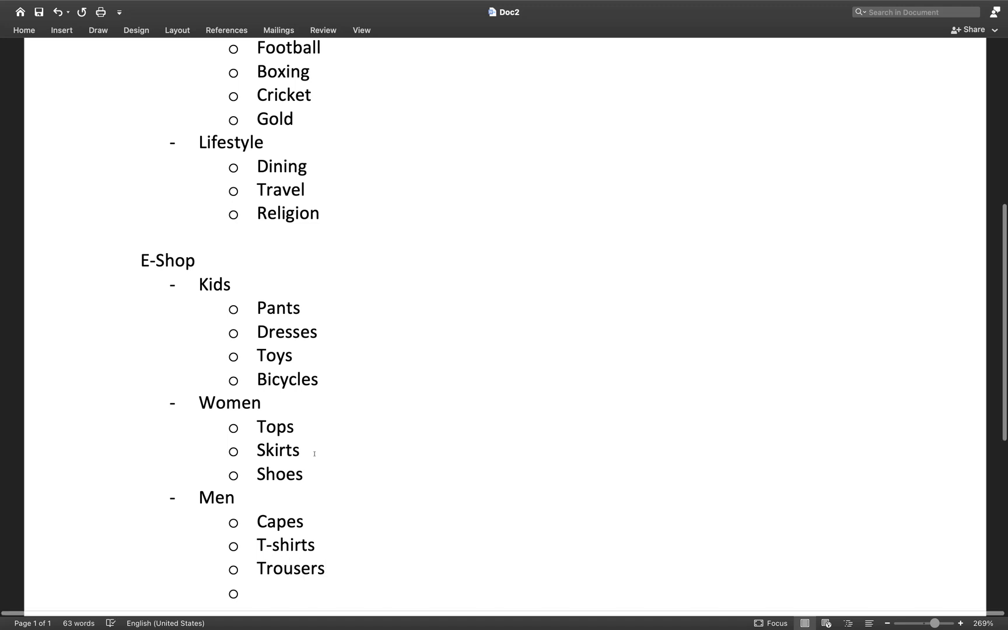
Step: Add Electronics as the last main item of the E-Shop list
scroll(318, 449, down, 2)
scroll(322, 443, down, 2)
key(shift+Tab)
text(Elecnt)
key(BackSpace)
key(BackSpace)
key(BackSpace)
text(t)
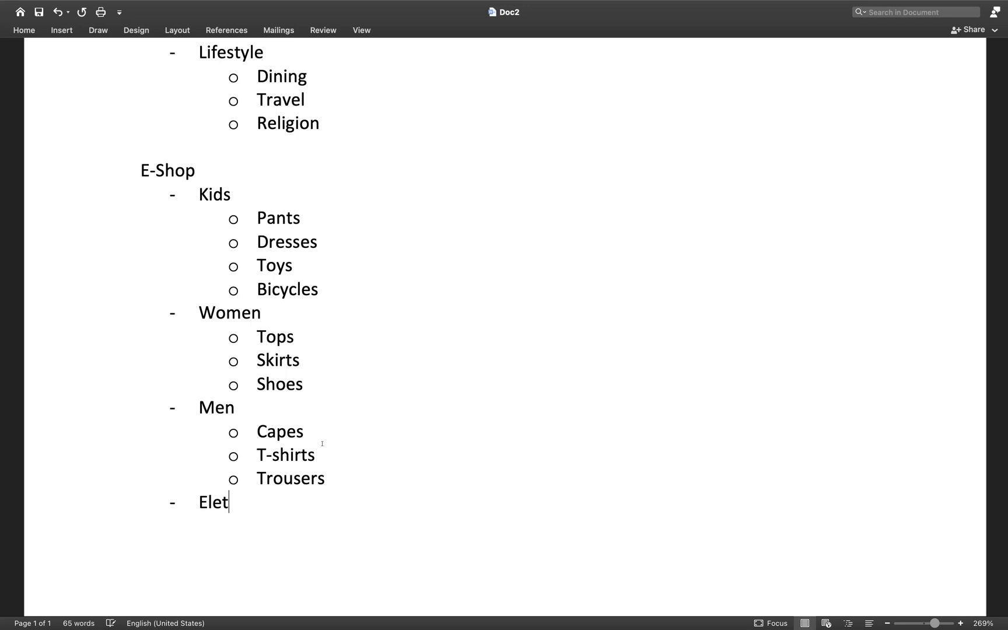
key(BackSpace)
text(ctorni)
key(BackSpace)
key(BackSpace)
key(BackSpace)
key(BackSpace)
text(ronics)
Step: Insert an empty third-level bullet under Toys in the Kids group
click(266, 263)
drag(296, 496, 187, 233)
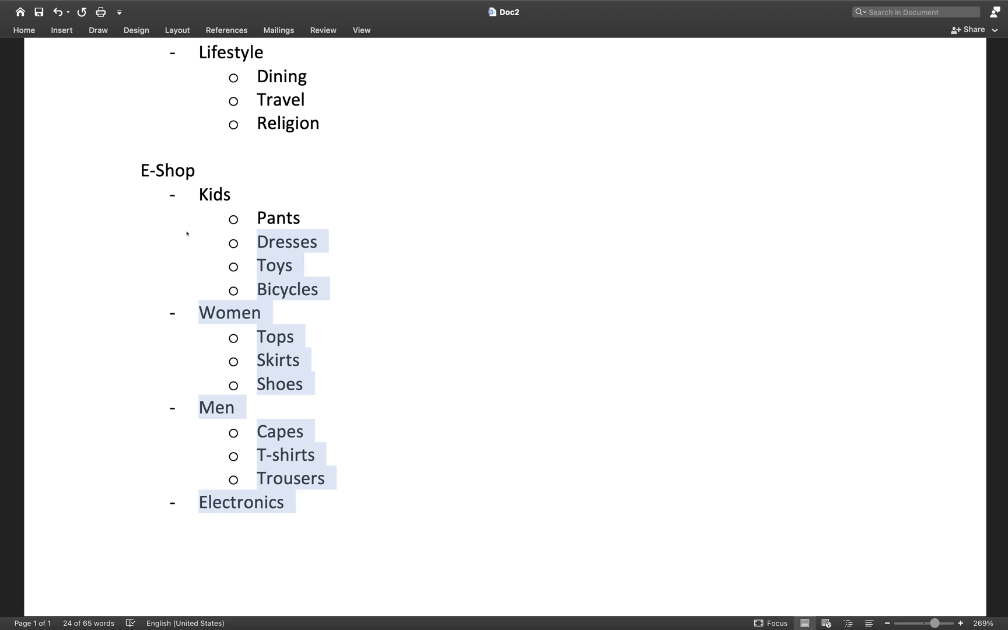
click(317, 252)
key(Return)
key(Tab)
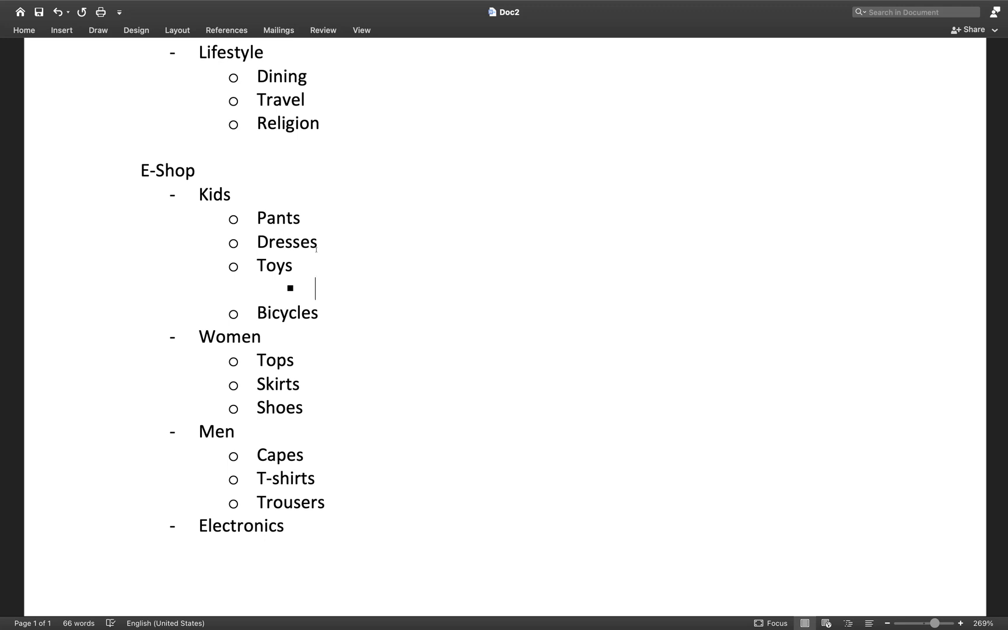
Step: Insert blank spacing lines between the Religion item and the E-Shop heading
scroll(316, 250, up, 10)
click(372, 447)
key(Left)
key(Return)
key(shift+Tab)
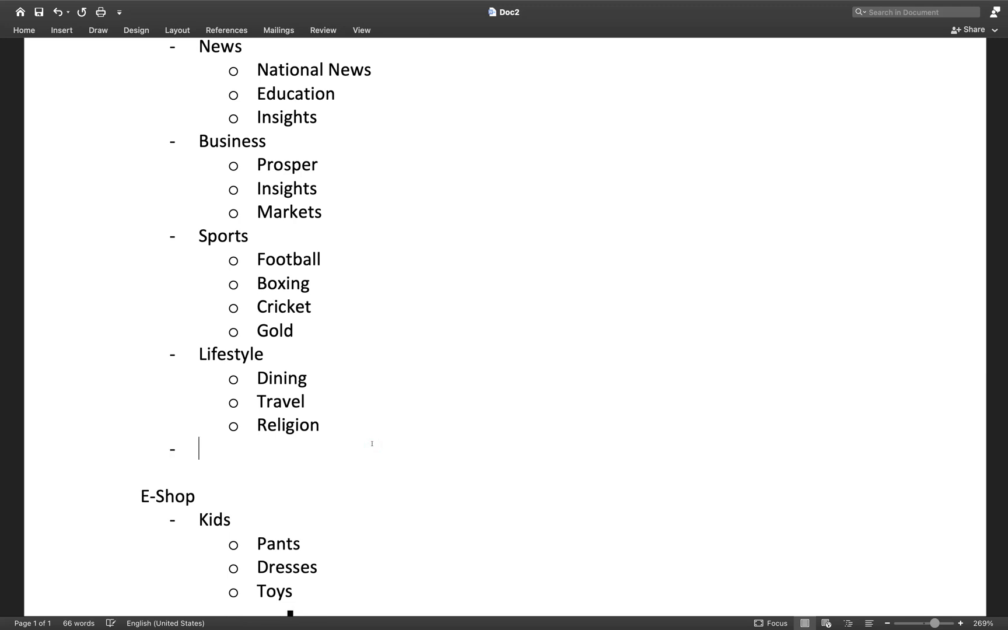
key(BackSpace)
key(Return)
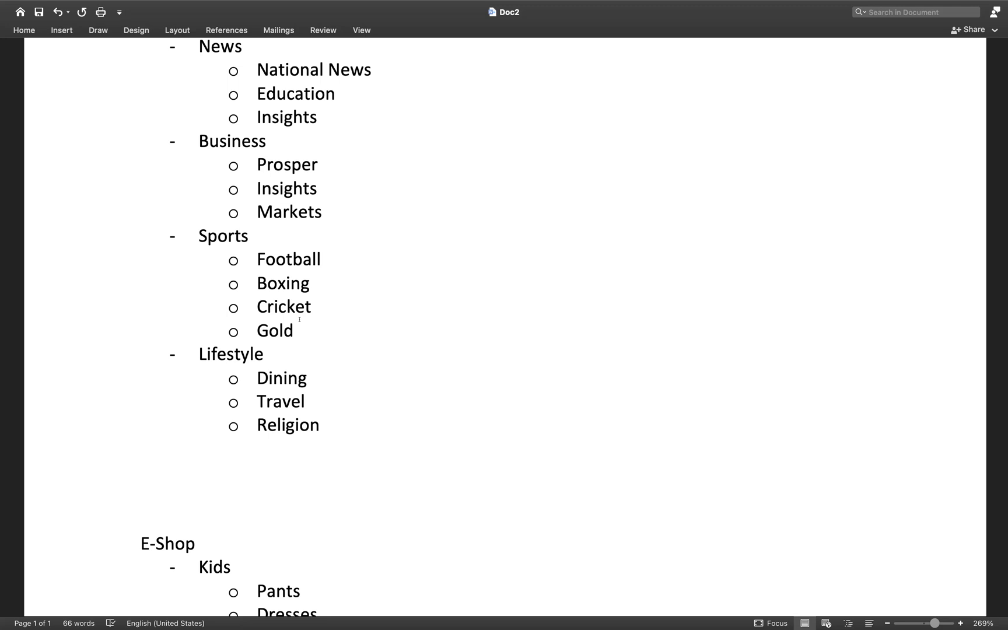
Step: Copy the News item from the start of the Categories outline
scroll(300, 318, up, 1)
scroll(300, 318, up, 2)
scroll(298, 320, up, 1)
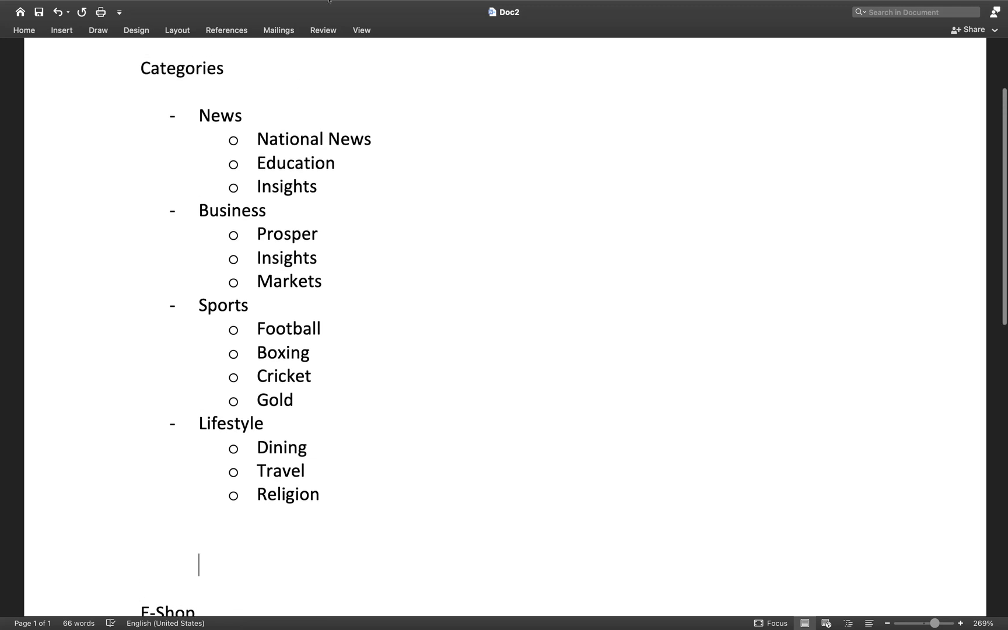
click(233, 115)
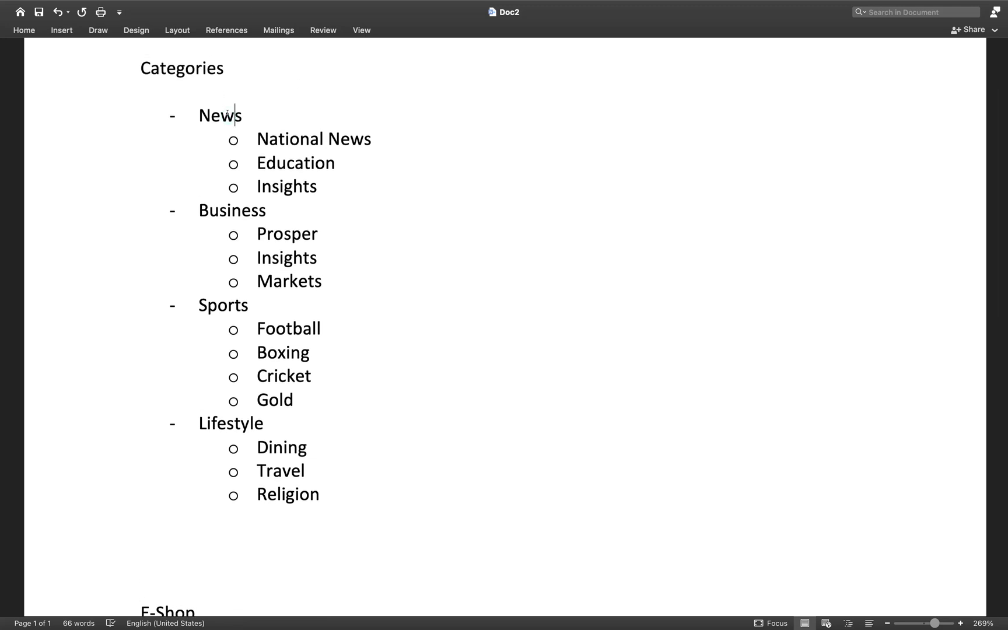
double_click(228, 115)
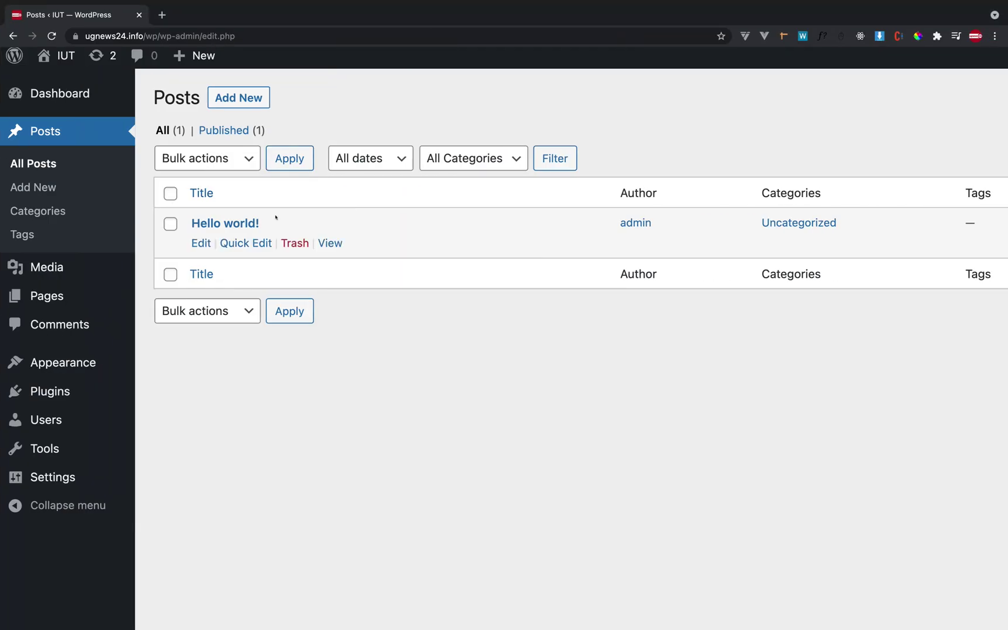
Step: Switch to WordPress in the browser and open the post Categories page, with the new category form enlarged
click(49, 209)
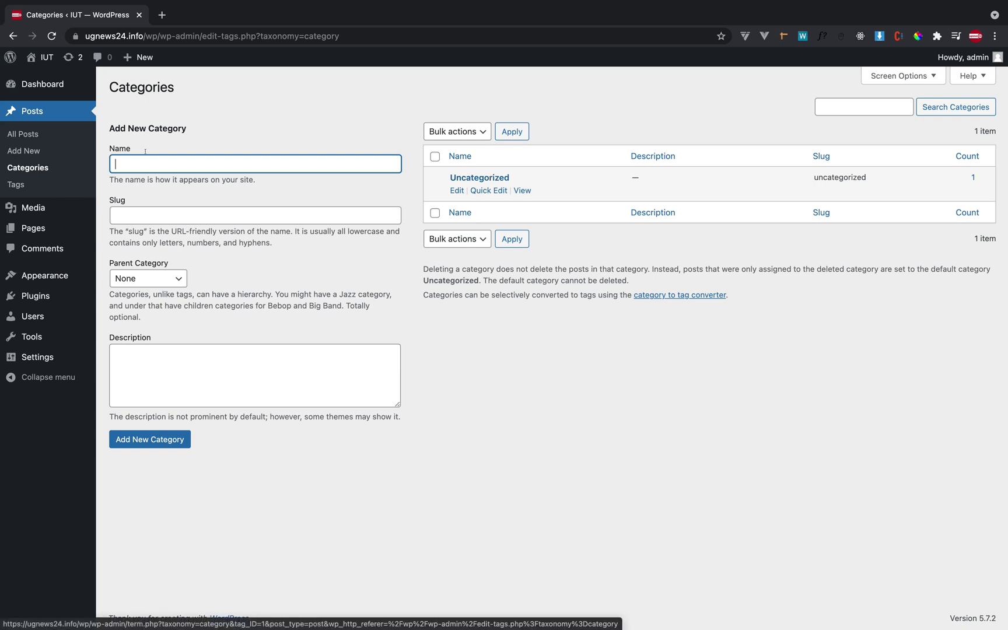
scroll(120, 145, up, 5)
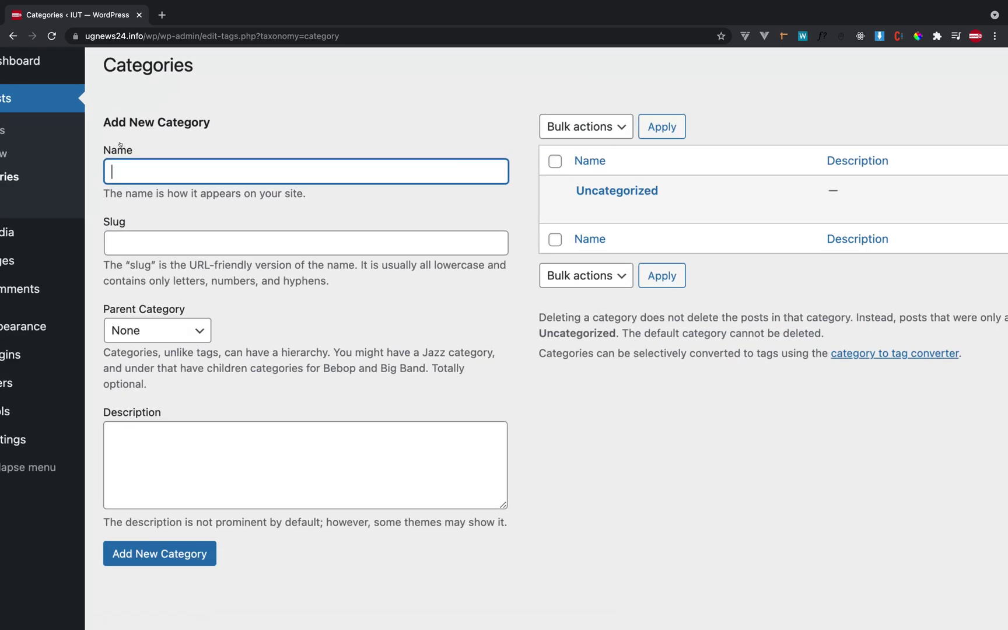
scroll(196, 164, left, 2)
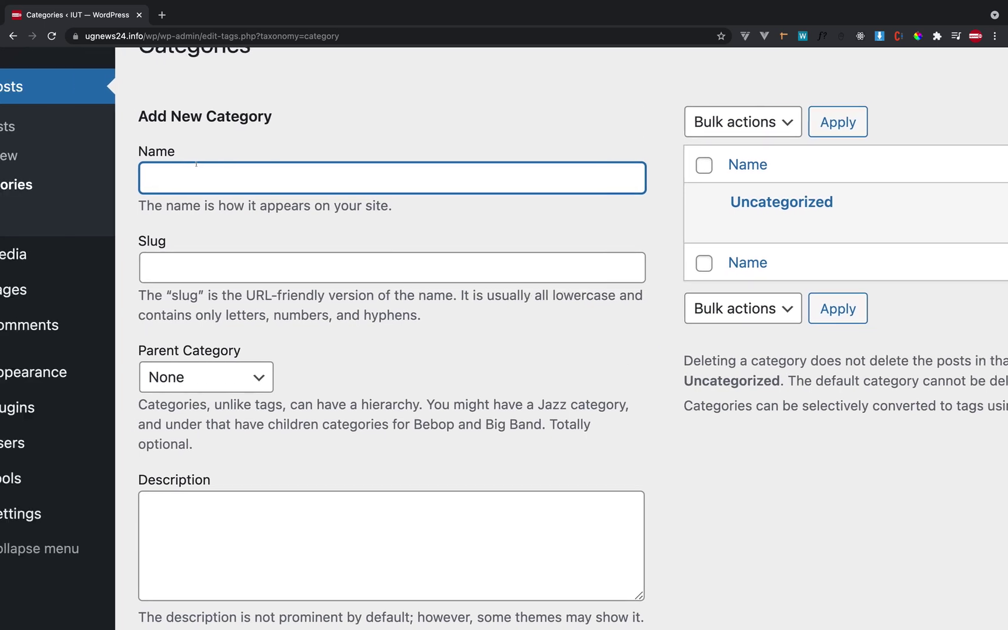
Step: Paste the copied item as the new category's name and strip the leading dash and spaces so it reads News
text(-      News)
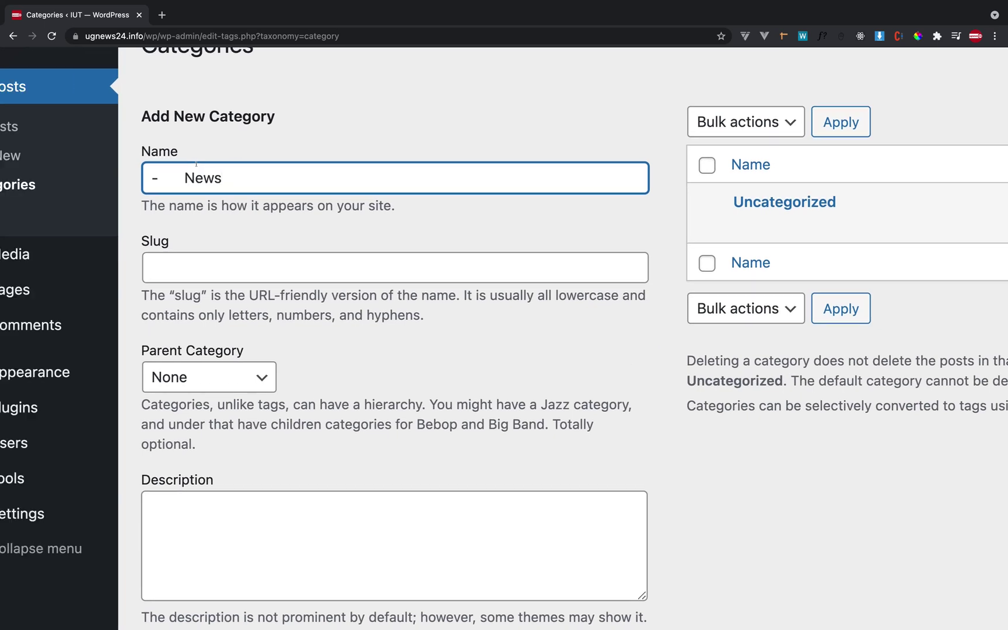
key(BackSpace)
key(BackSpace)
key(BackSpace)
key(BackSpace)
key(BackSpace)
key(BackSpace)
key(BackSpace)
Step: Leave the slug empty and check the parent category choices for News, keeping None
scroll(224, 289, left, 2)
click(200, 266)
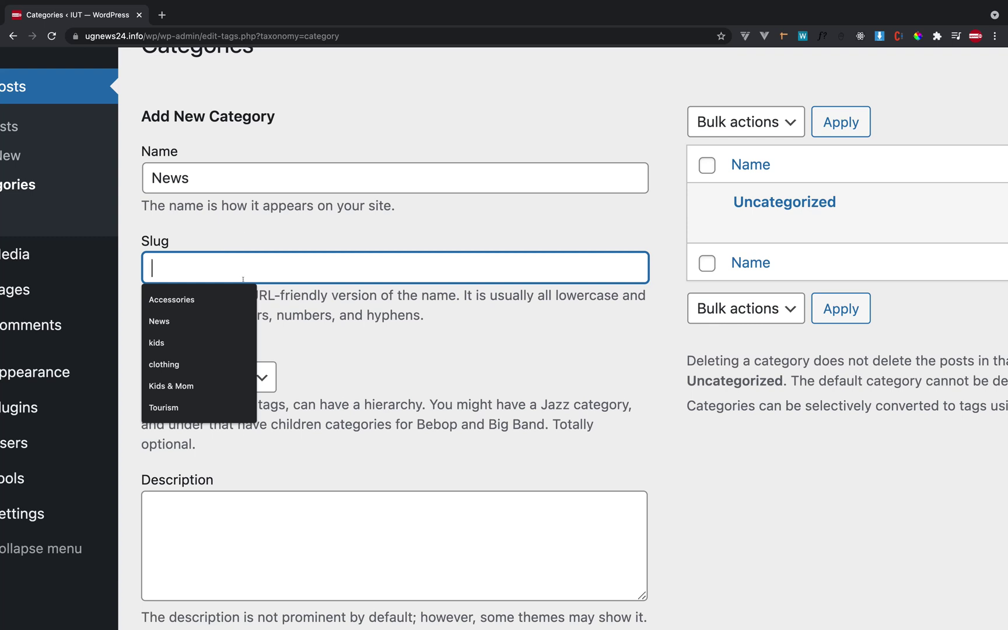
key(Tab)
scroll(234, 269, down, 4)
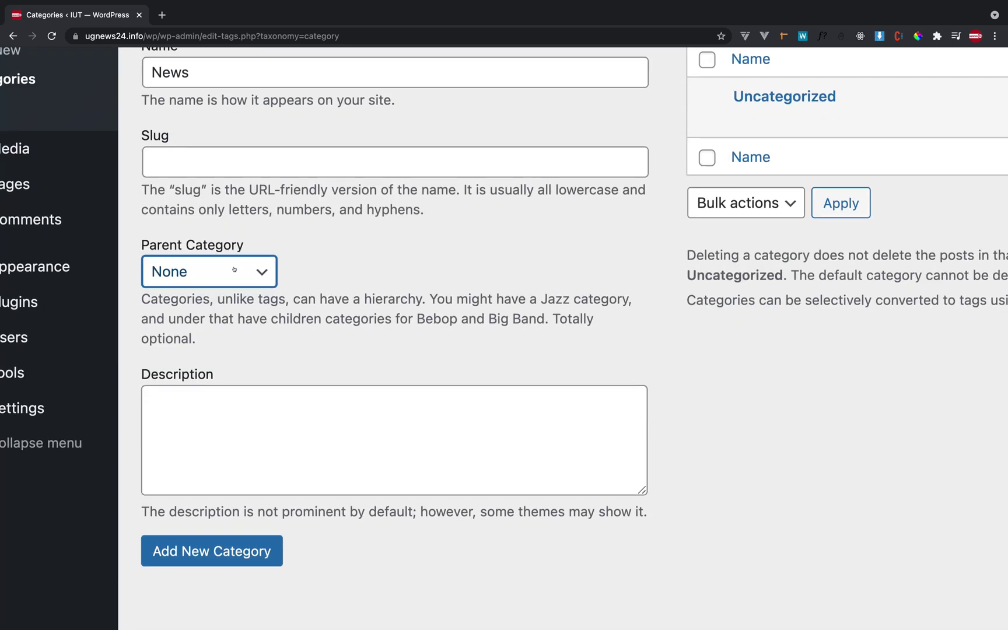
click(242, 273)
click(239, 271)
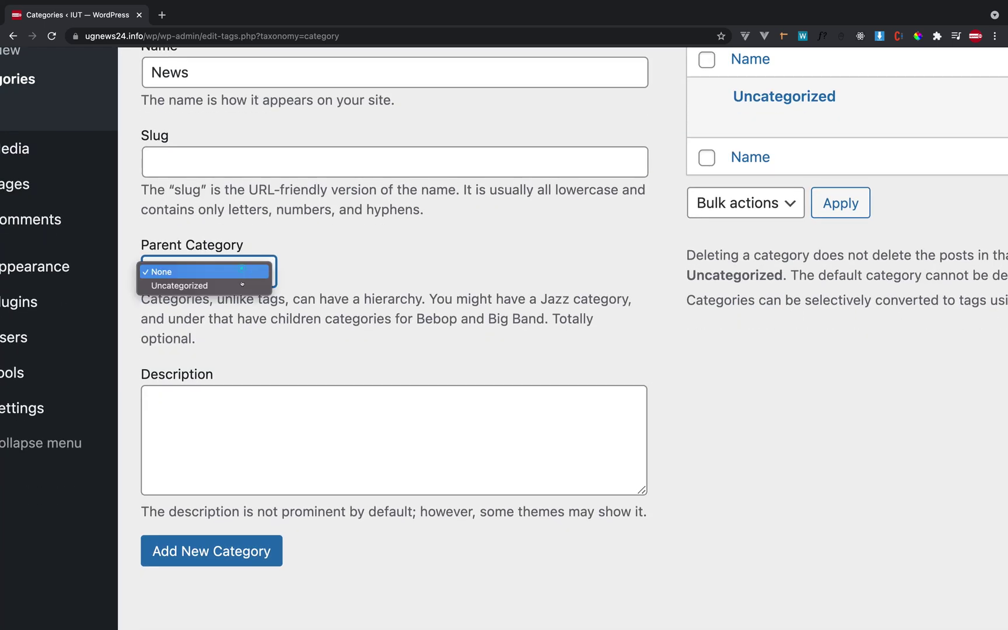
Step: Enter "details for news category.." as the description of the News category
click(253, 420)
scroll(253, 422, down, 2)
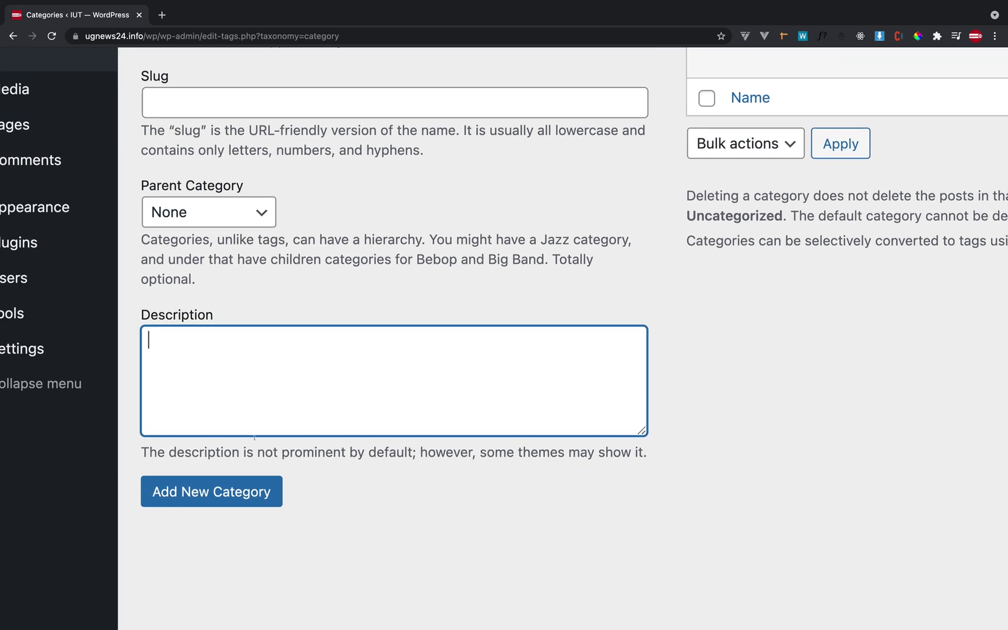
scroll(255, 438, up, 4)
text(details )
text(for news ca)
text(te)
text(fo)
key(BackSpace)
key(BackSpace)
text(gory..)
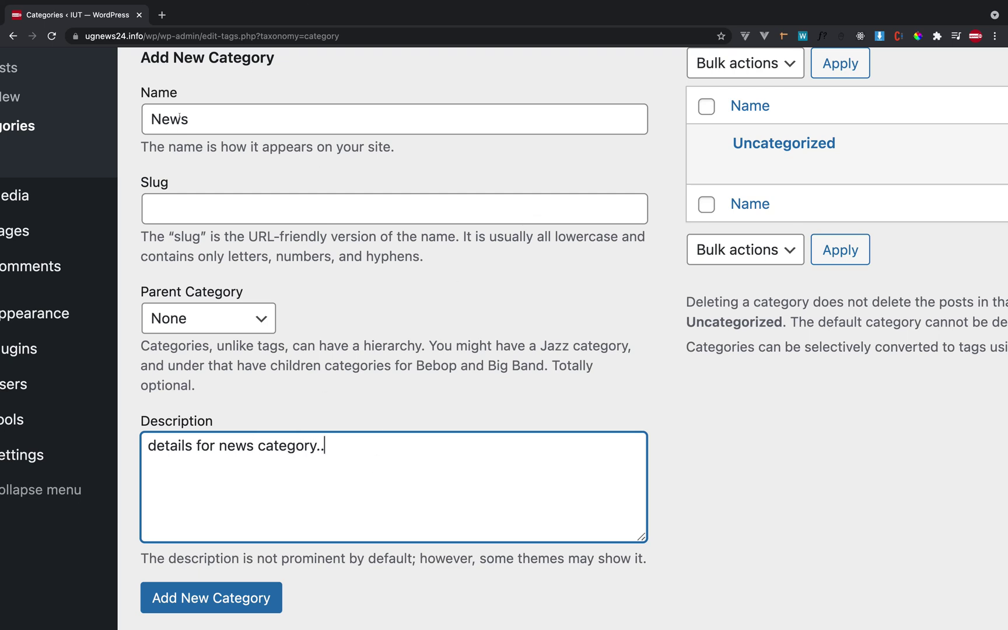
Step: Add the News category and check its entry and description in the category list
scroll(245, 338, down, 2)
click(211, 536)
scroll(475, 232, up, 3)
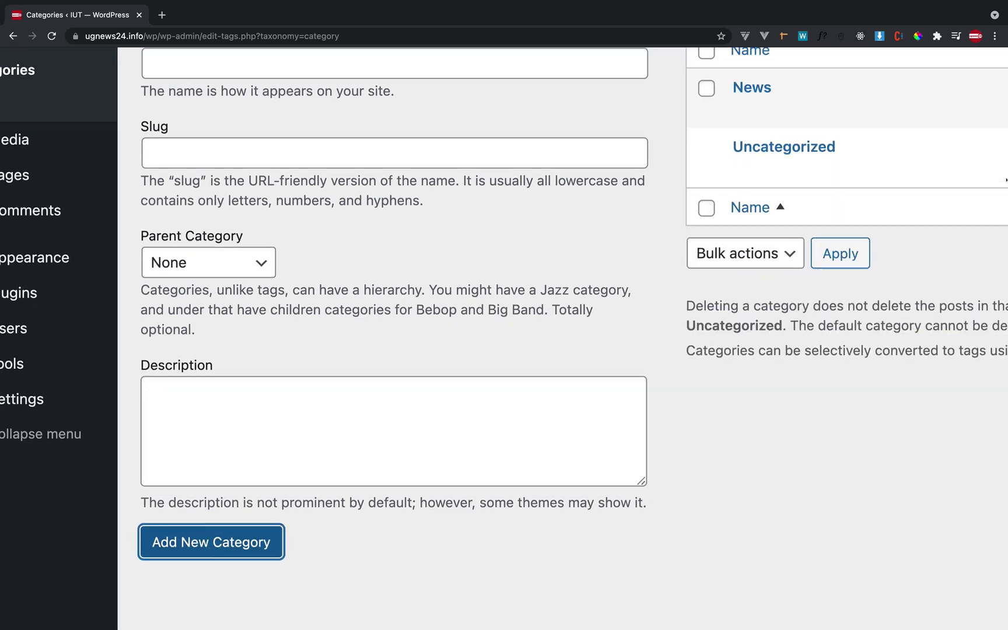
scroll(491, 222, right, 5)
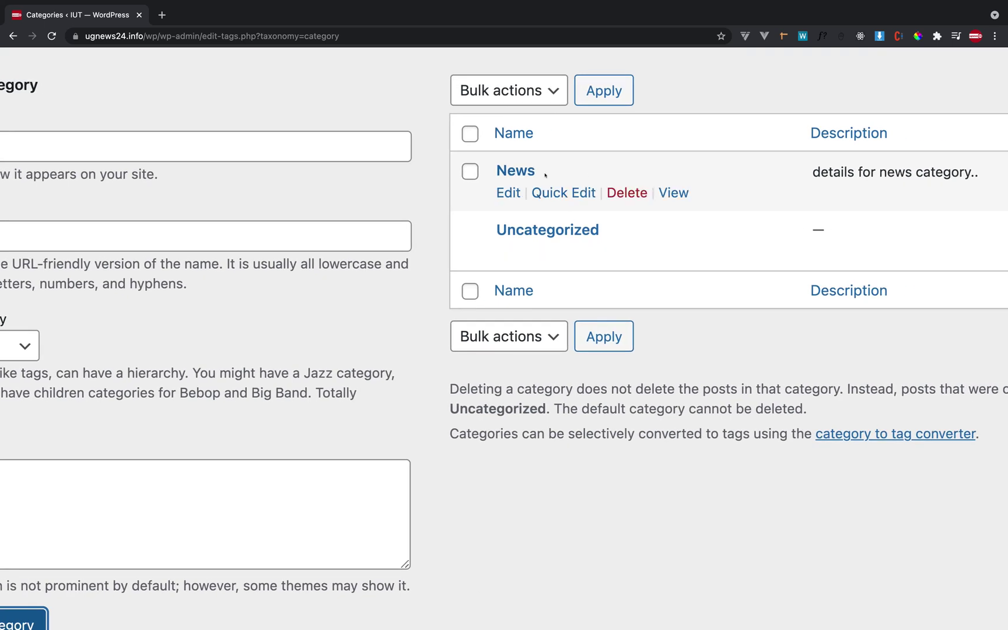
scroll(550, 176, left, 5)
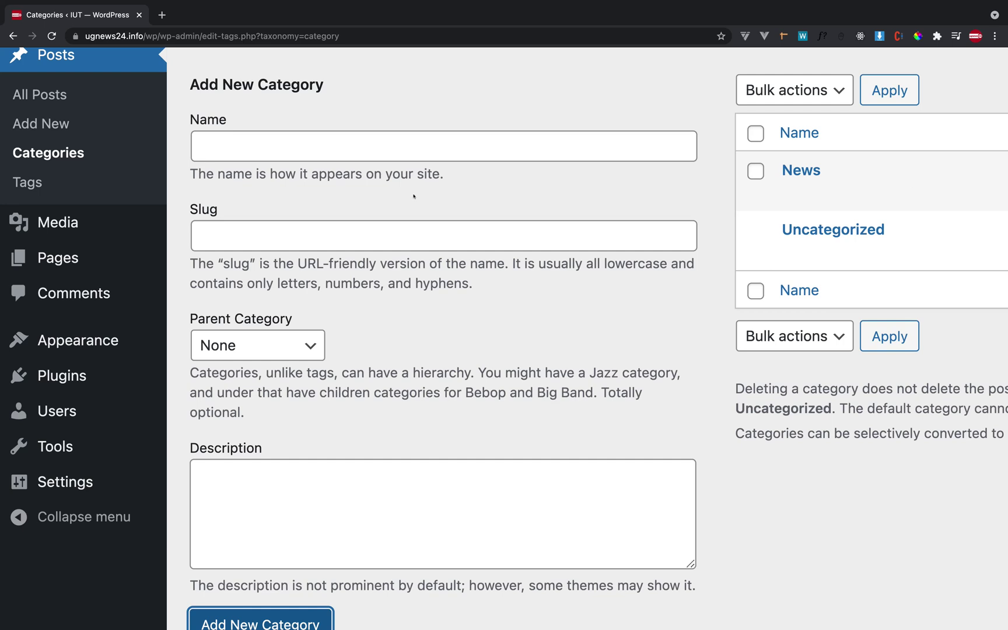
Step: Copy National News from the Word outline and paste it as the new category's name without the leading bullet
key(ctrl+Left)
click(369, 132)
drag(370, 132, 284, 129)
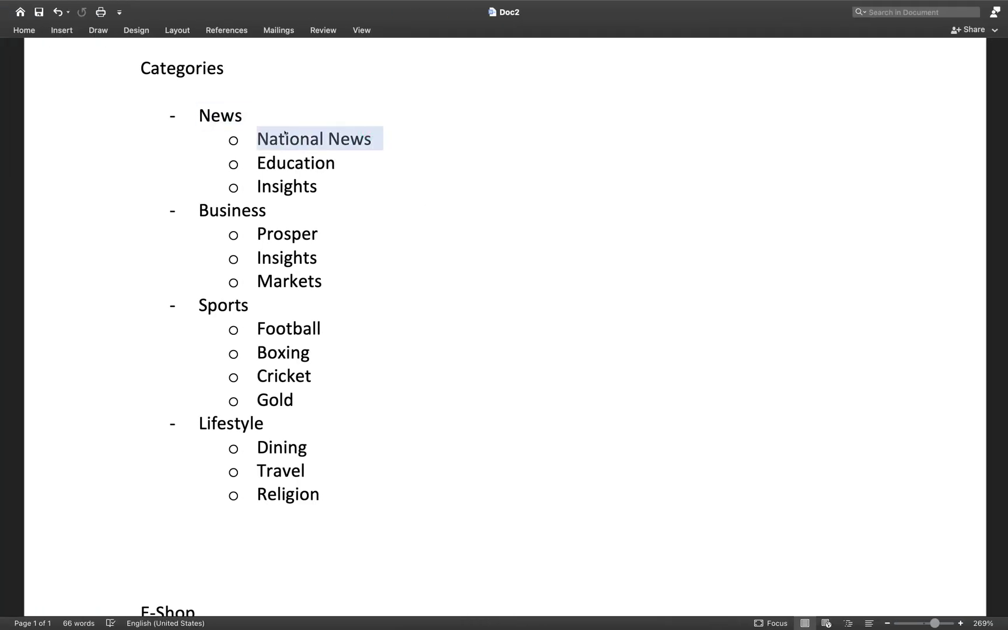
key(ctrl+Right)
click(319, 150)
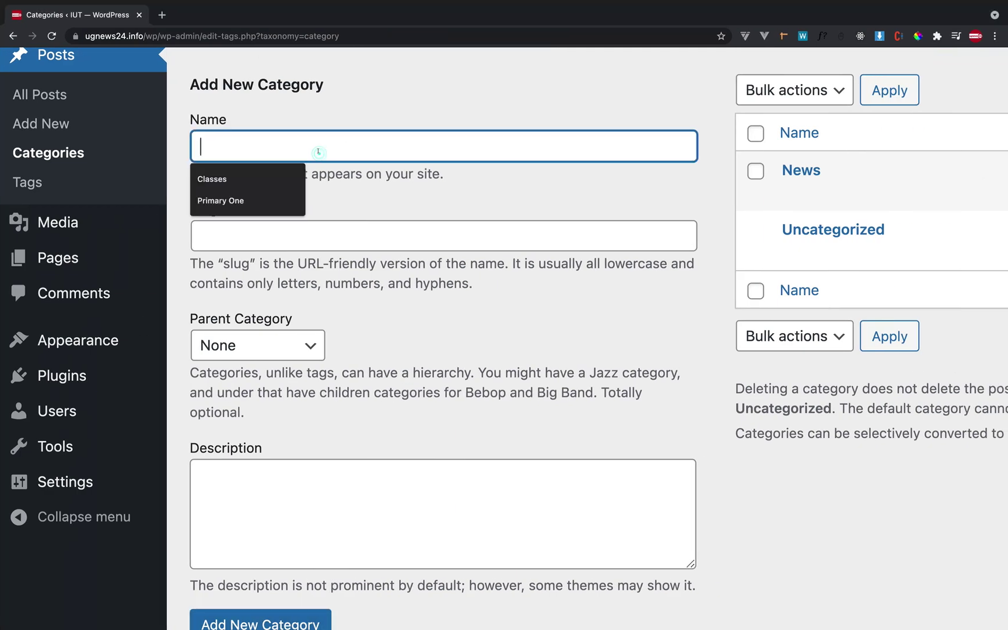
text(o	National News)
key(BackSpace)
key(BackSpace)
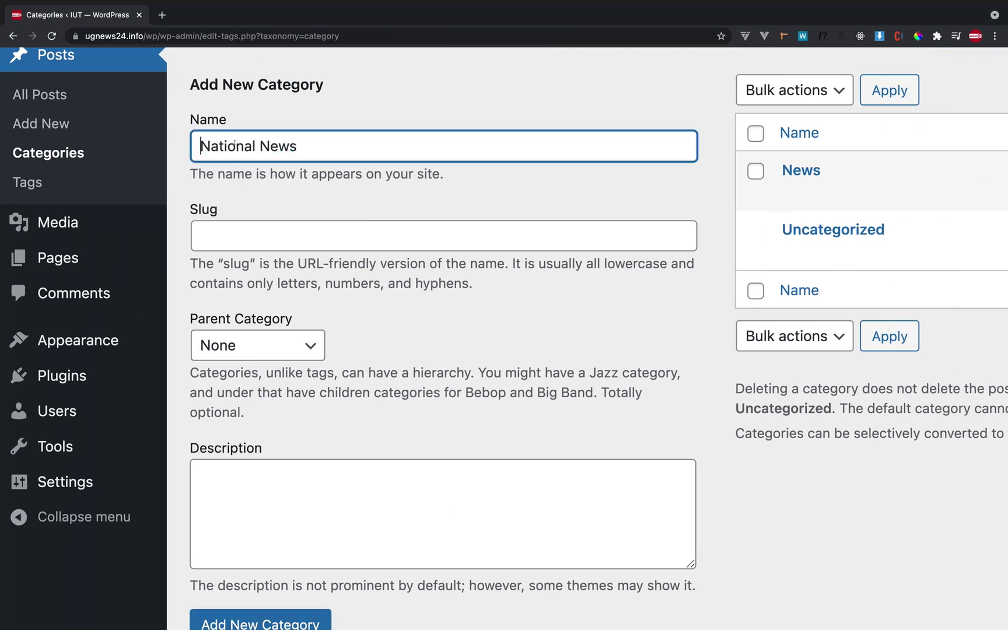
Step: Leave the slug empty, recheck National News in the outline, and set its parent category to News
click(234, 227)
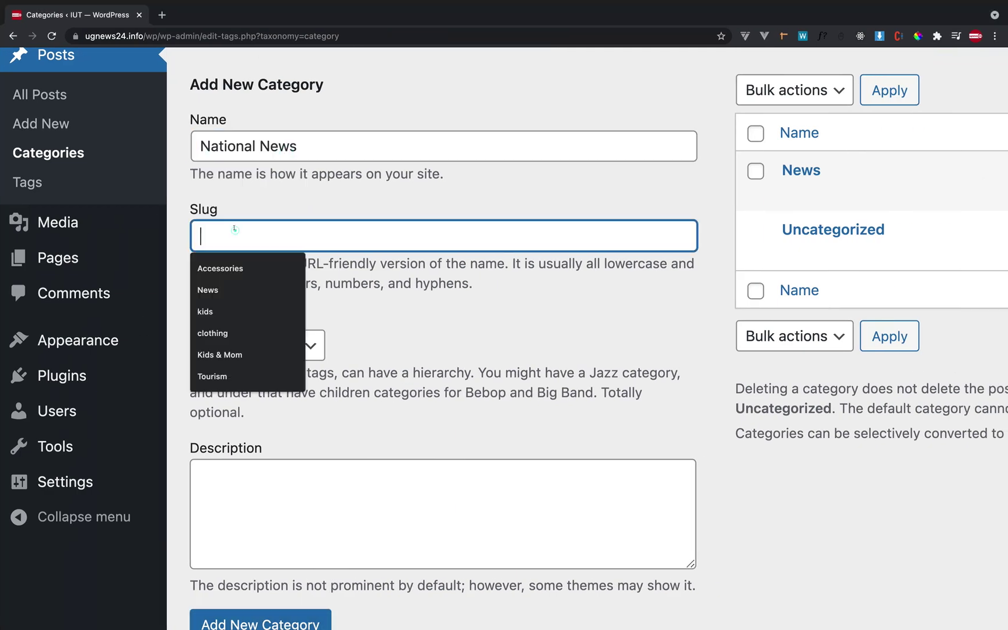
click(290, 352)
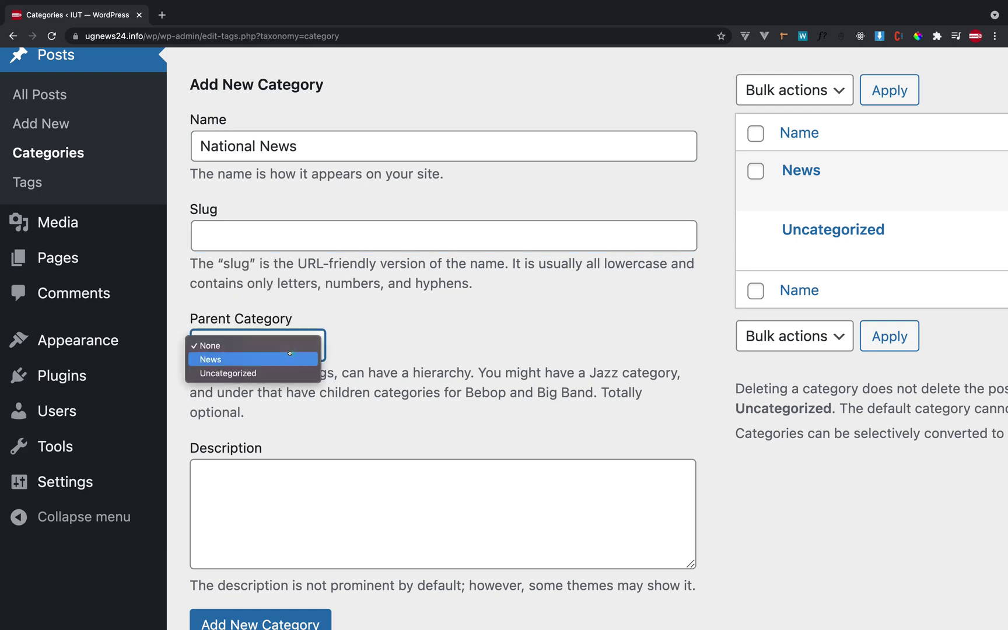
click(366, 327)
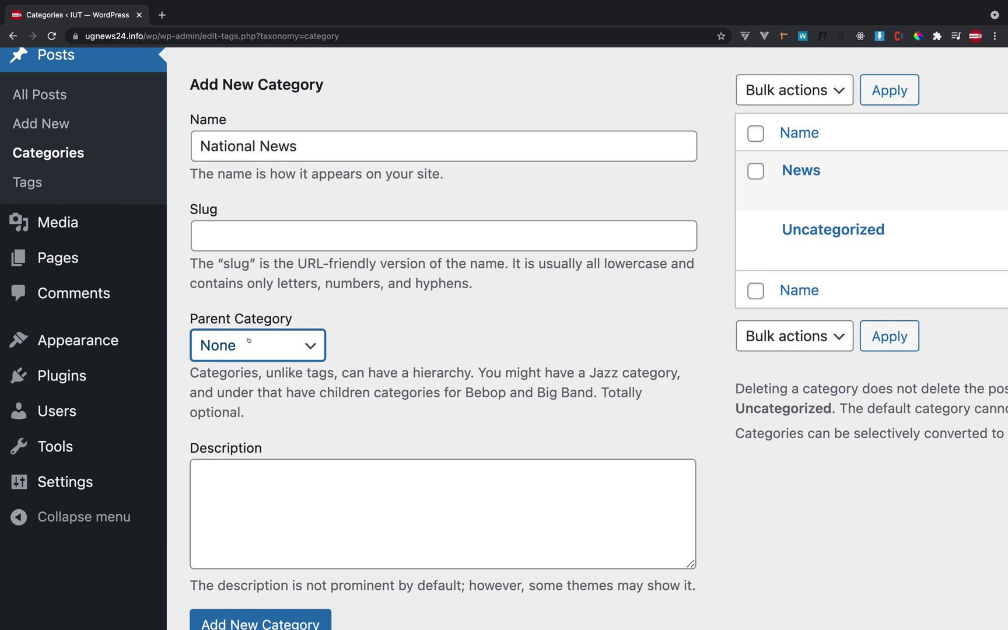
scroll(248, 340, down, 1)
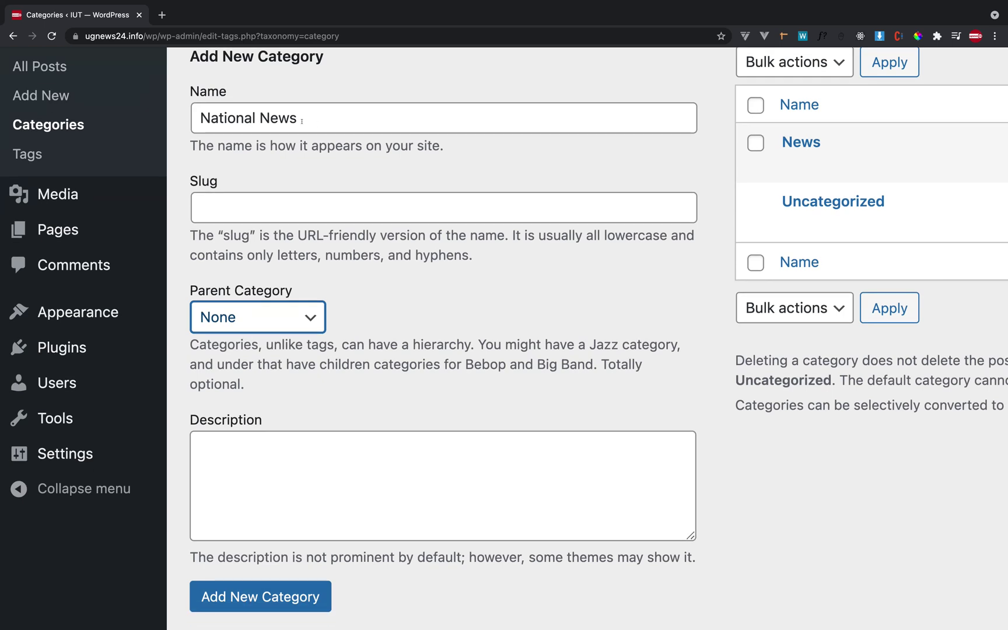
key(ctrl+Left)
triple_click(292, 141)
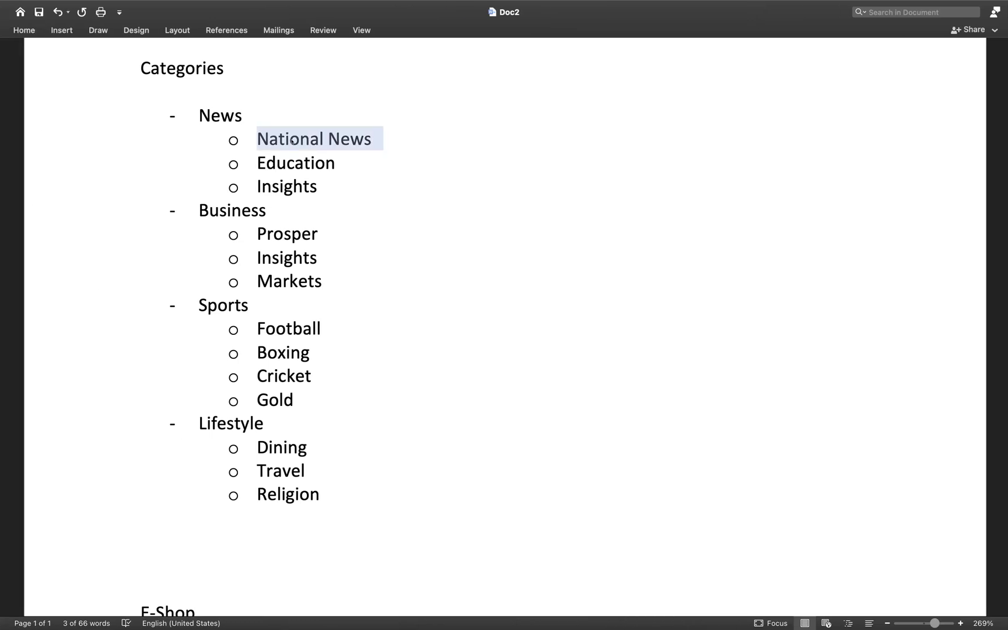
key(ctrl+Right)
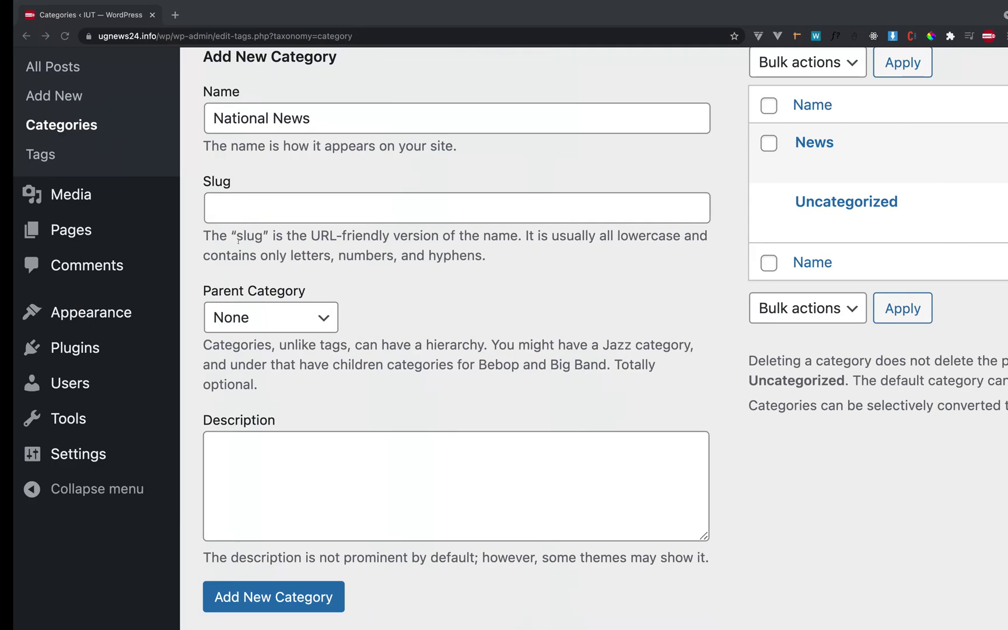
click(233, 316)
click(221, 330)
Step: Add the National News category without a description and check its place under News in the category list
scroll(324, 387, down, 3)
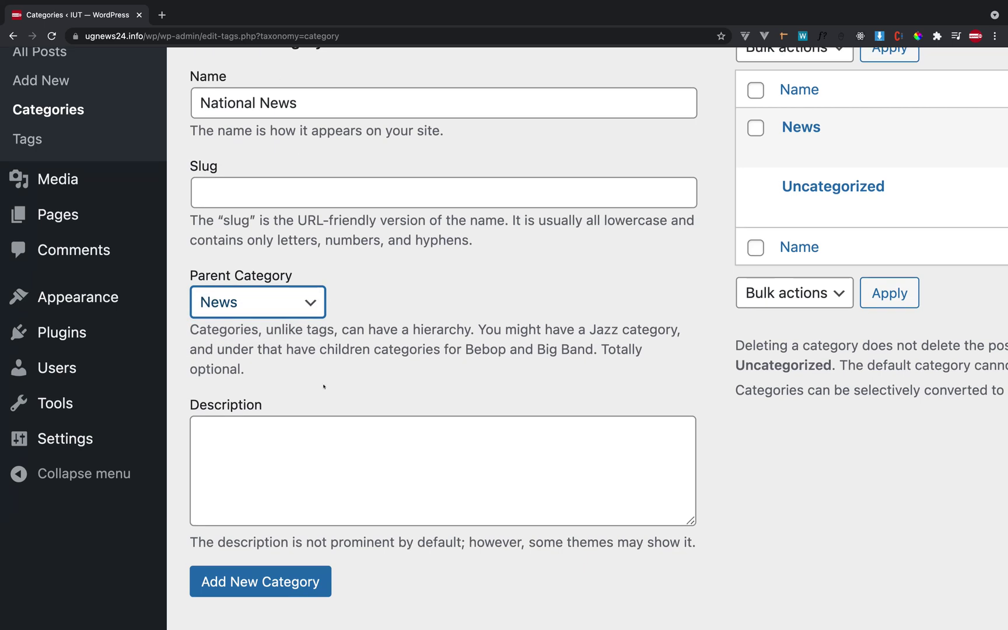
click(305, 473)
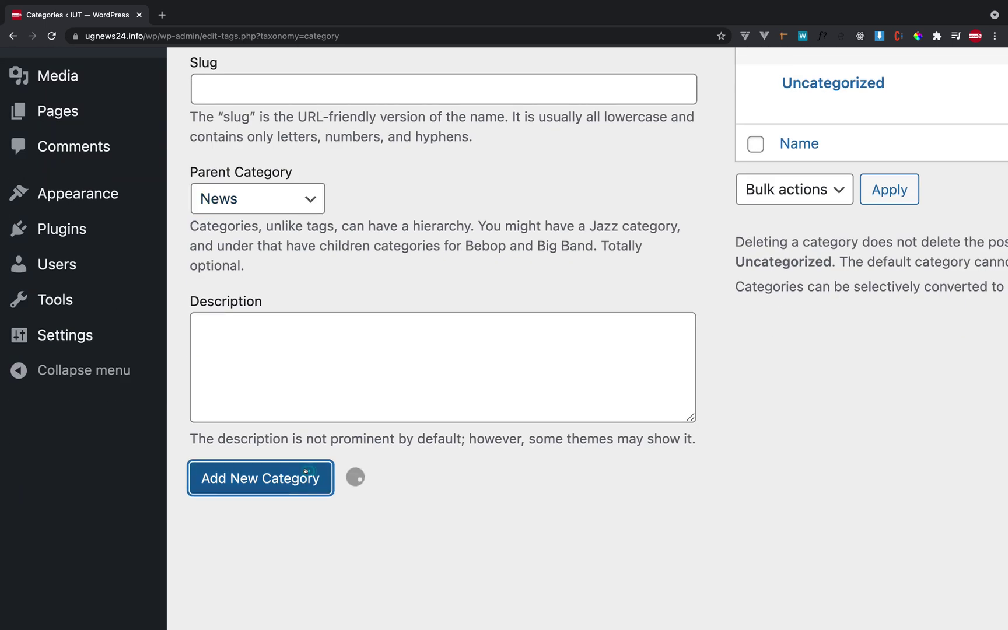
key(ctrl+Right)
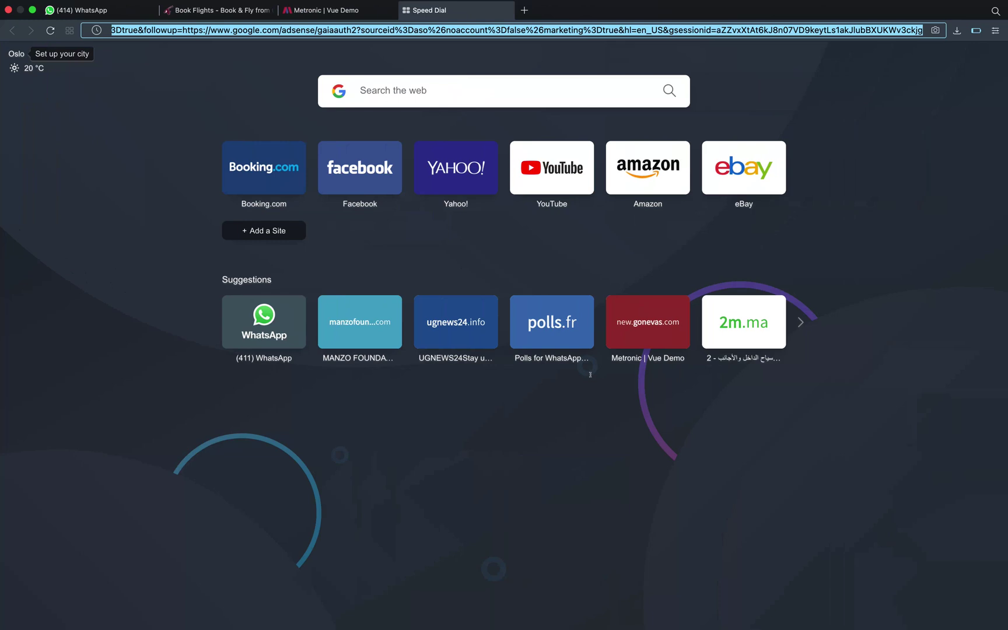
key(ctrl+Left)
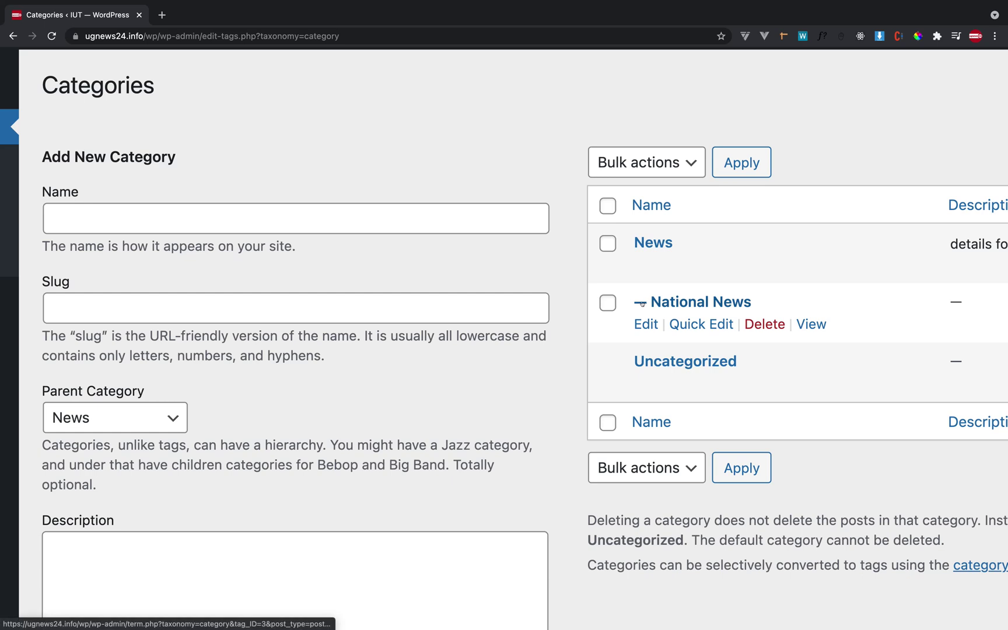
scroll(641, 245, down, 4)
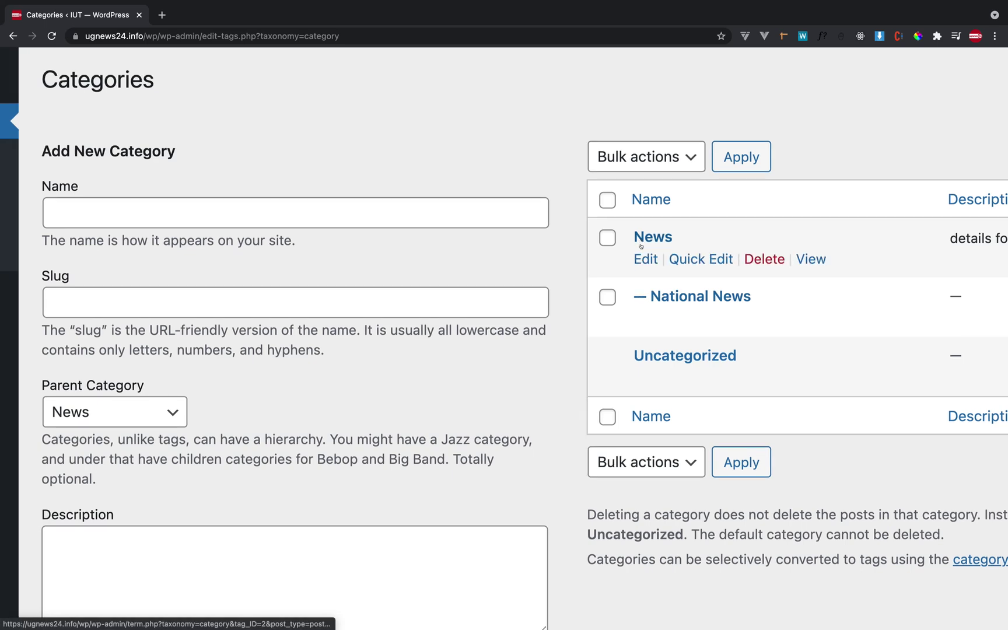
Step: Copy Education from the Word outline, strip its bullet in the name field, and add it as a category under News
key(ctrl+Left)
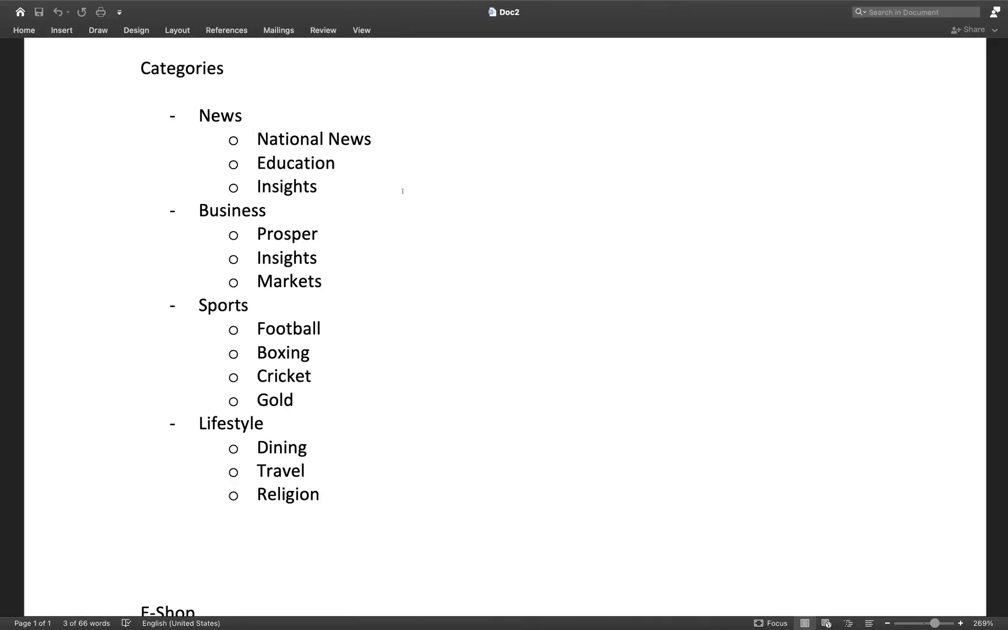
triple_click(299, 156)
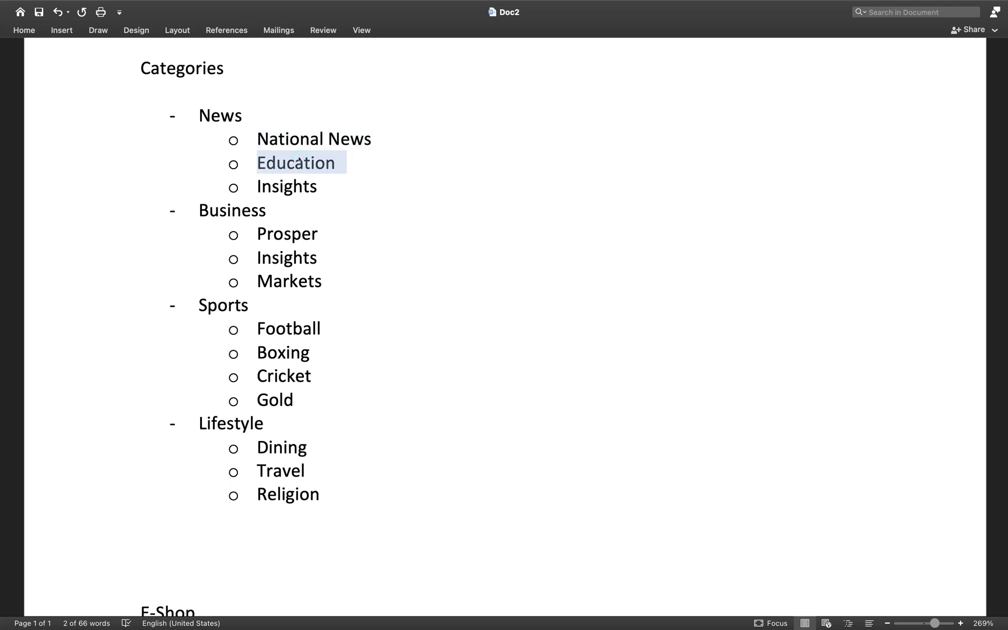
key(ctrl+Right)
click(250, 101)
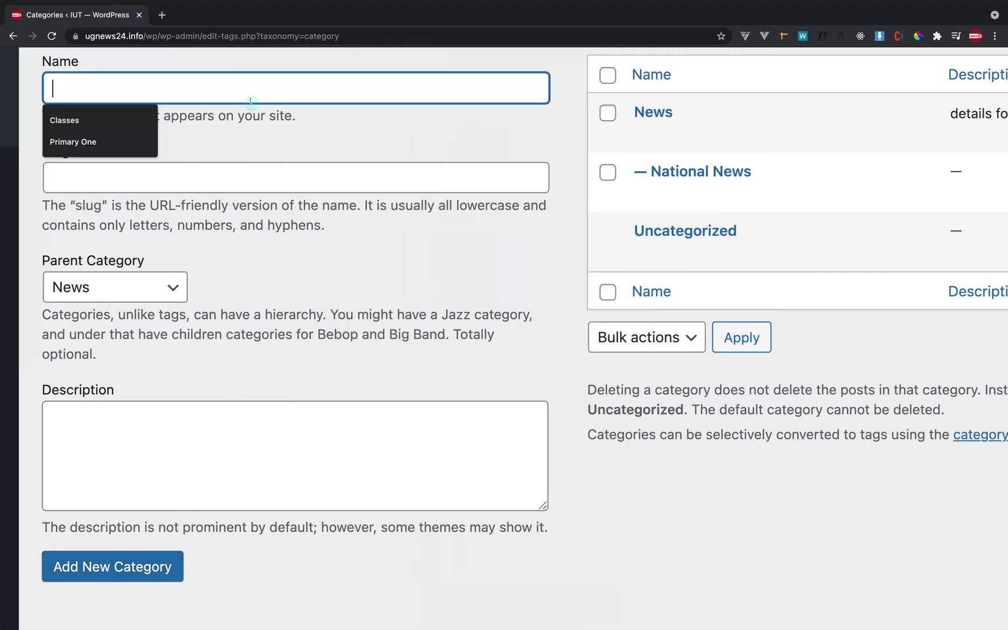
text(o	Education)
key(BackSpace)
key(BackSpace)
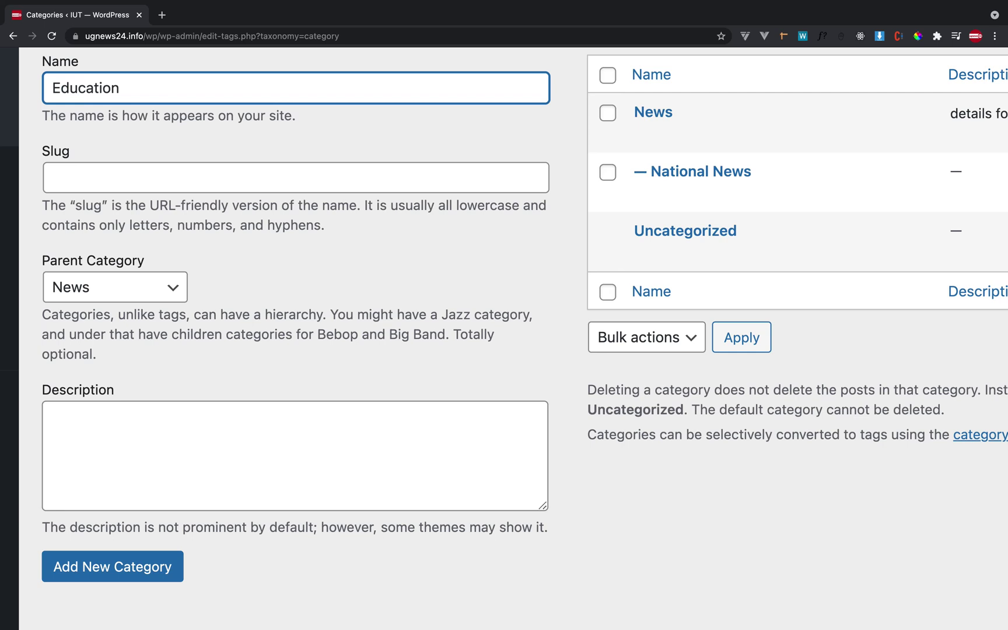
click(102, 567)
Step: Copy the Insights item under News from the outline and enter it as the new category's name without the bullet
key(super+Tab)
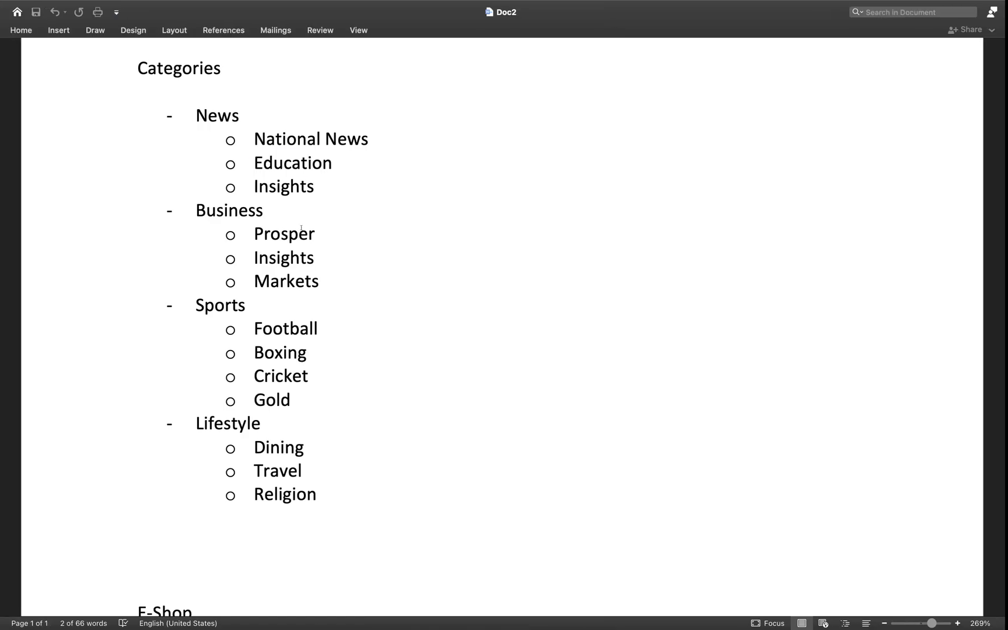
double_click(282, 187)
key(super+Tab)
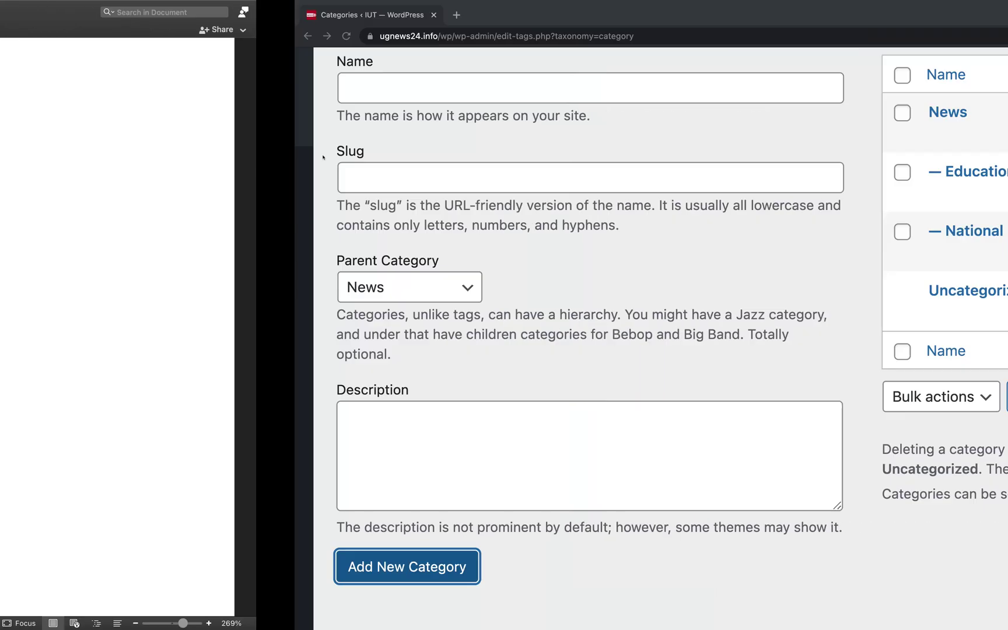
click(303, 93)
text(o	Insights)
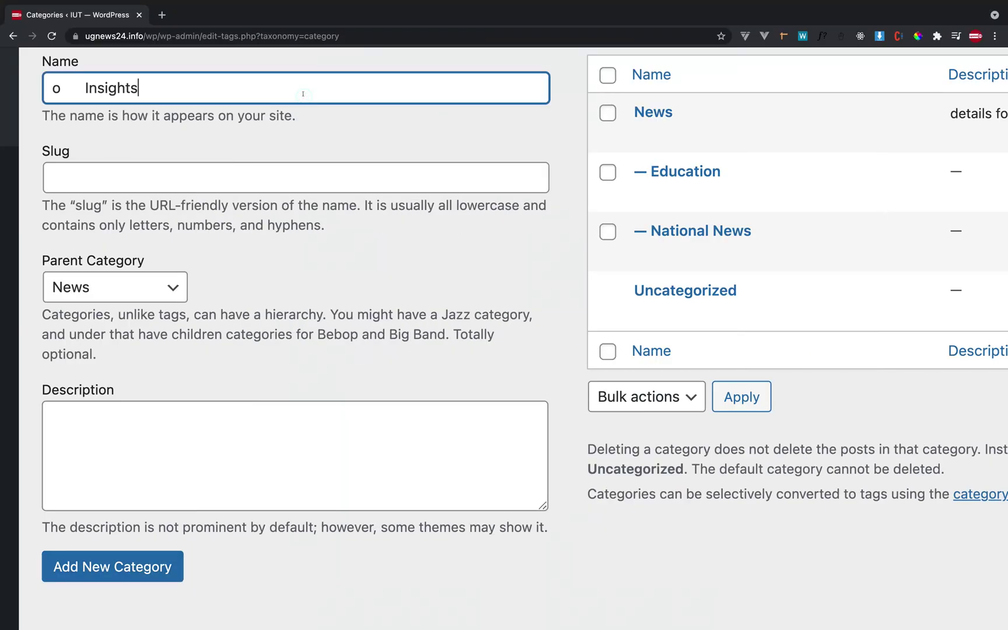
key(shift+alt+Left)
key(super+x)
key(shift+alt+Left)
key(super+v)
Step: Add the Insights category with News as its parent and review the News subcategories in the list
scroll(340, 206, up, 3)
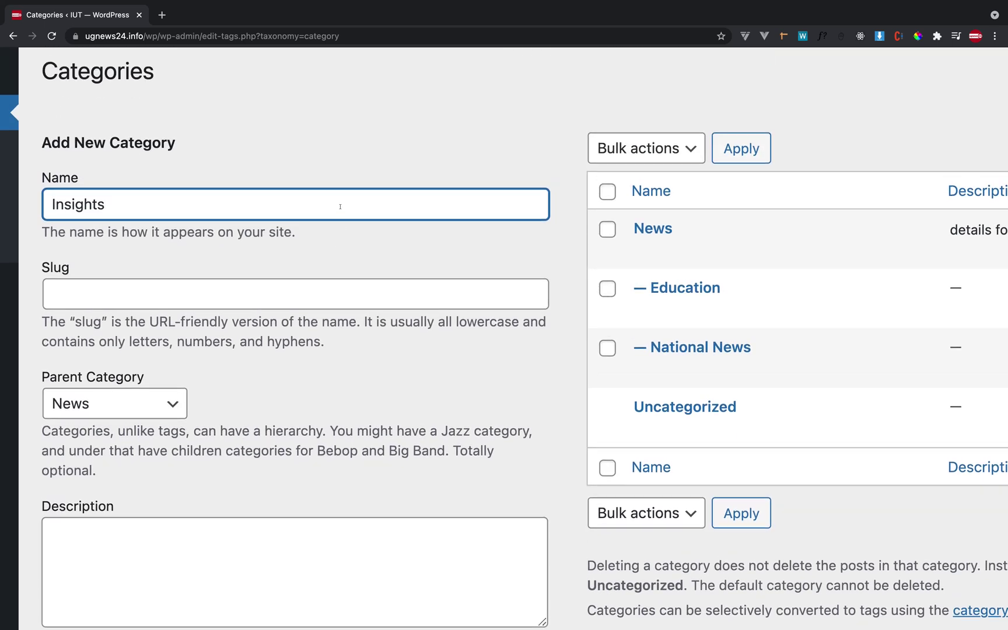
scroll(341, 206, down, 5)
click(112, 462)
scroll(375, 307, up, 3)
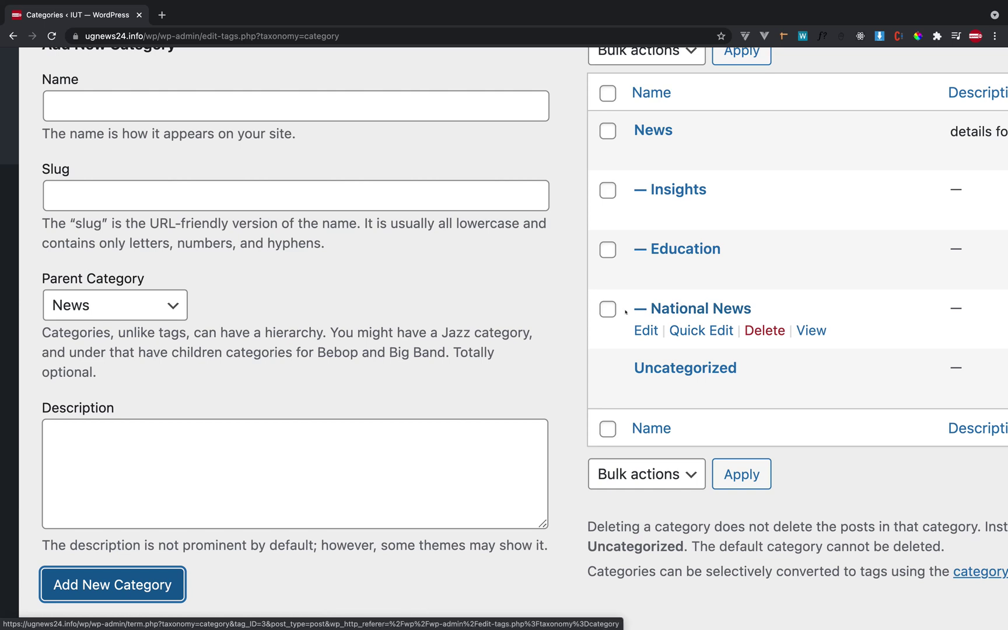
Step: Copy the Business item from the Word outline and enter it as the new category's name without the leading dash
key(ctrl+Left)
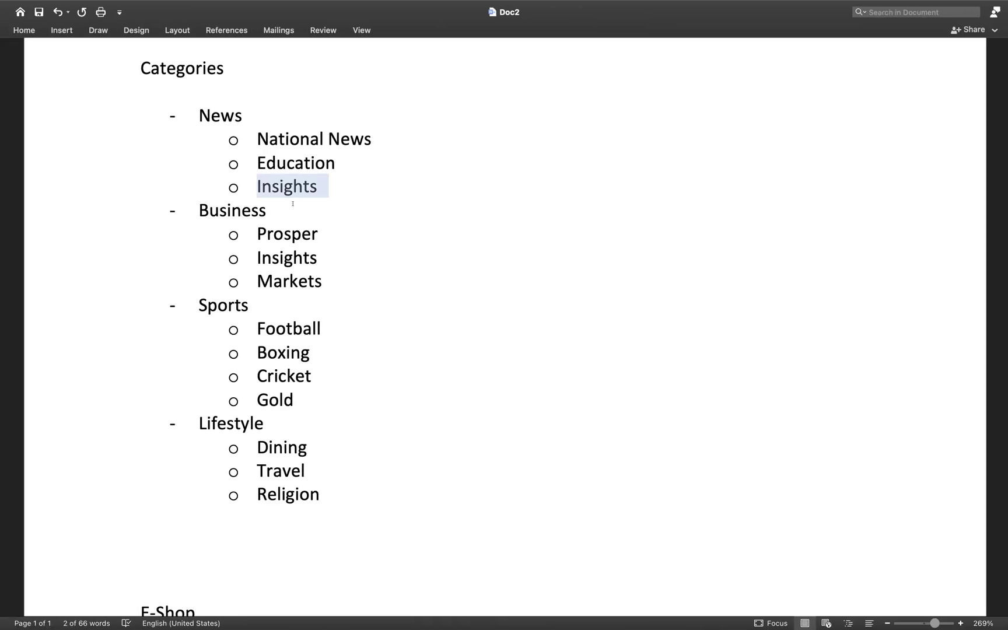
double_click(228, 208)
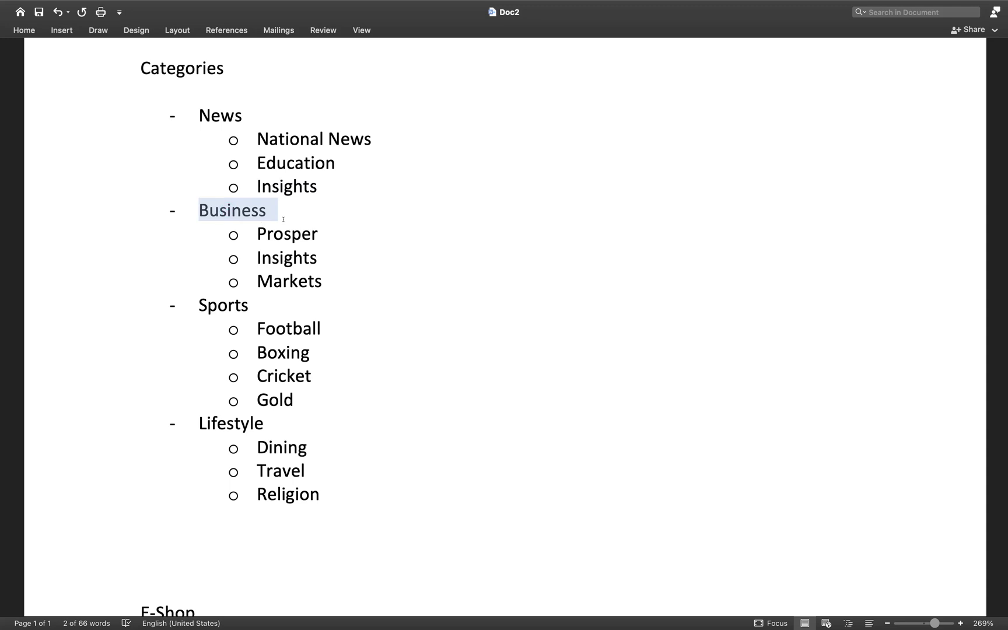
key(ctrl+Right)
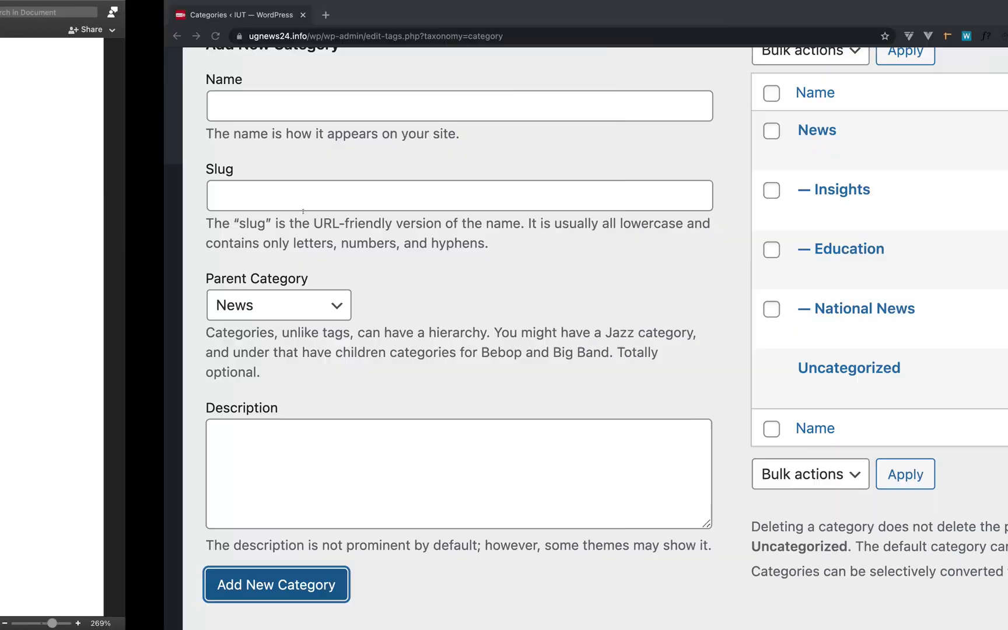
click(227, 104)
key(ctrl+v)
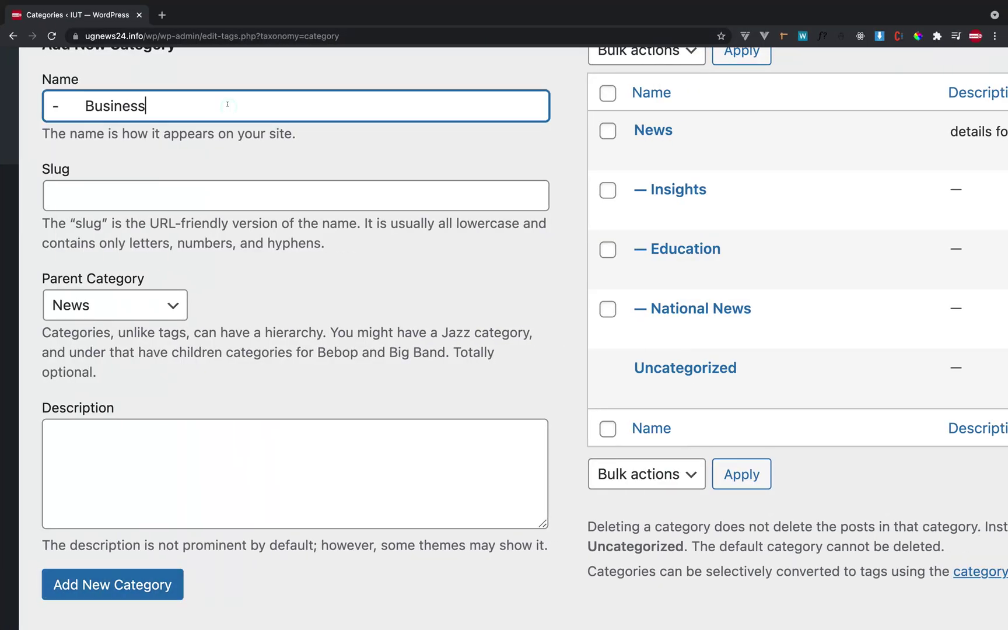
key(BackSpace)
key(BackSpace)
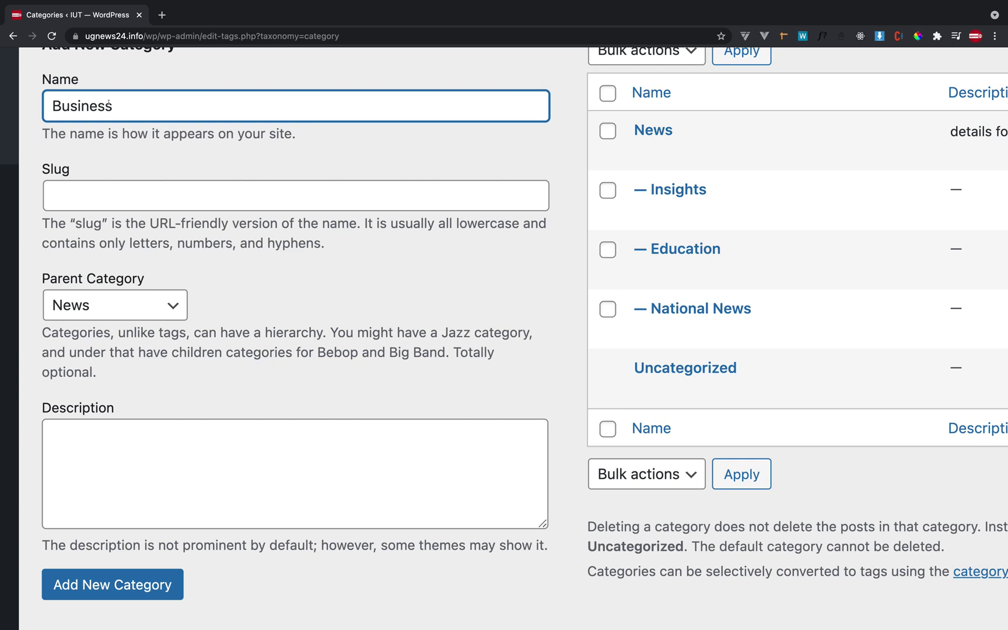
Step: Set the parent category to None, add Business as a top-level category, and check it in the category list
click(91, 303)
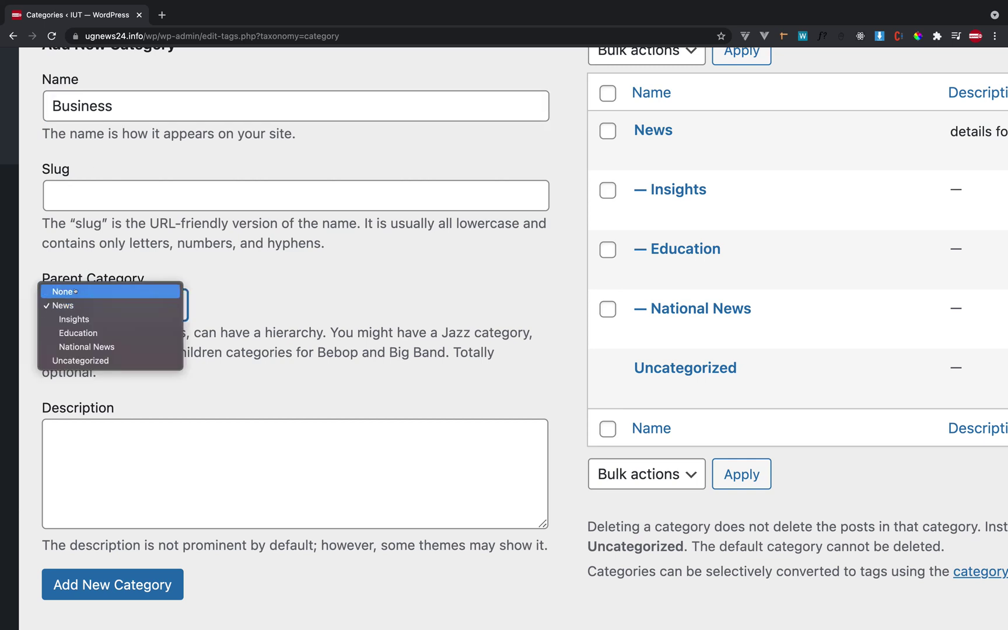
click(75, 291)
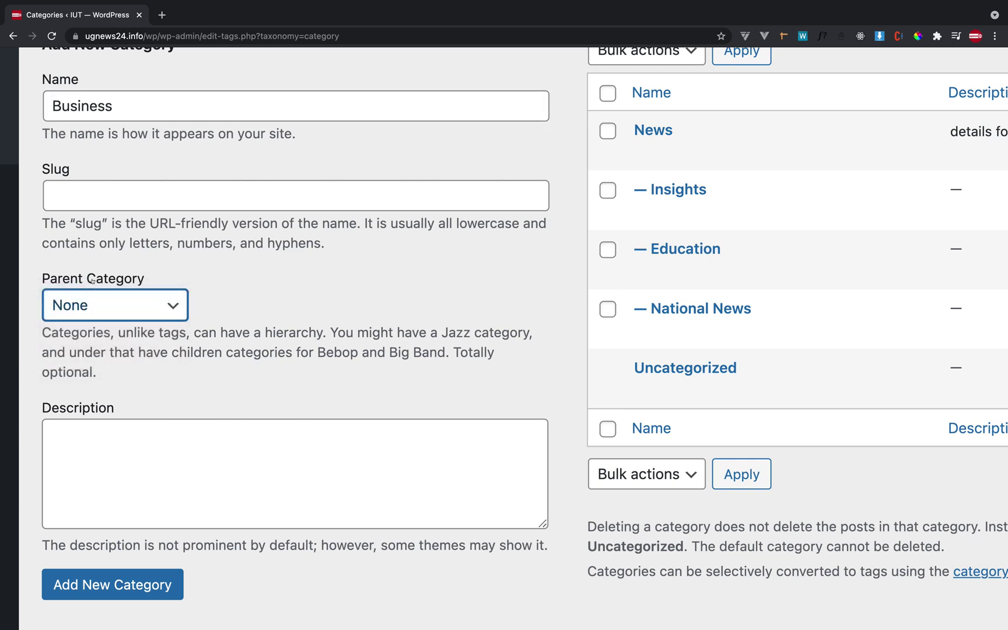
scroll(97, 289, down, 3)
click(87, 271)
click(111, 445)
scroll(546, 385, up, 5)
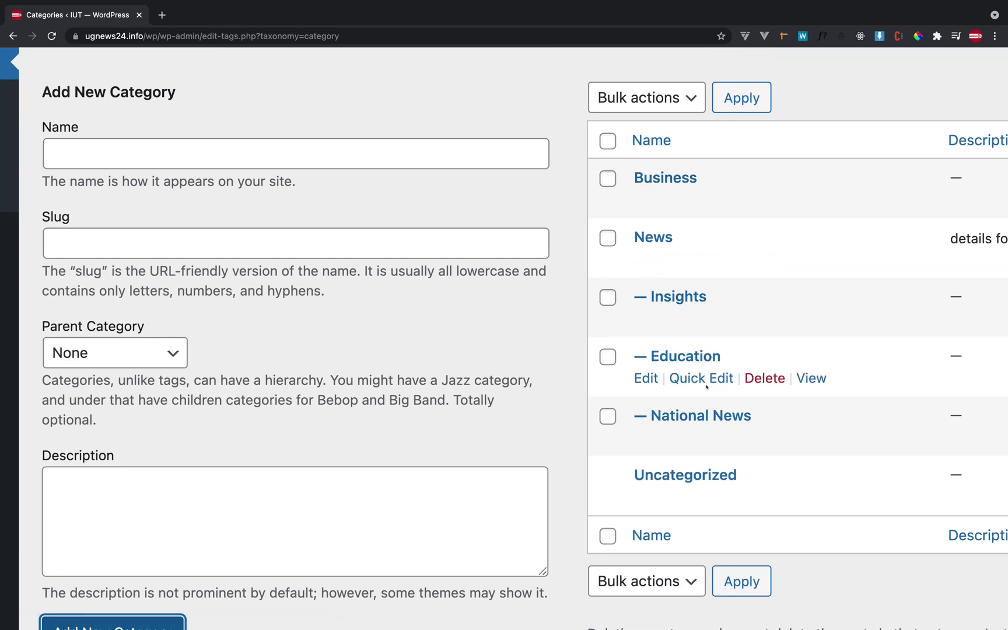
Step: Copy the Prosper item under Business from the outline and enter it as the new category's name without the bullet
key(super+Tab)
click(298, 232)
double_click(296, 233)
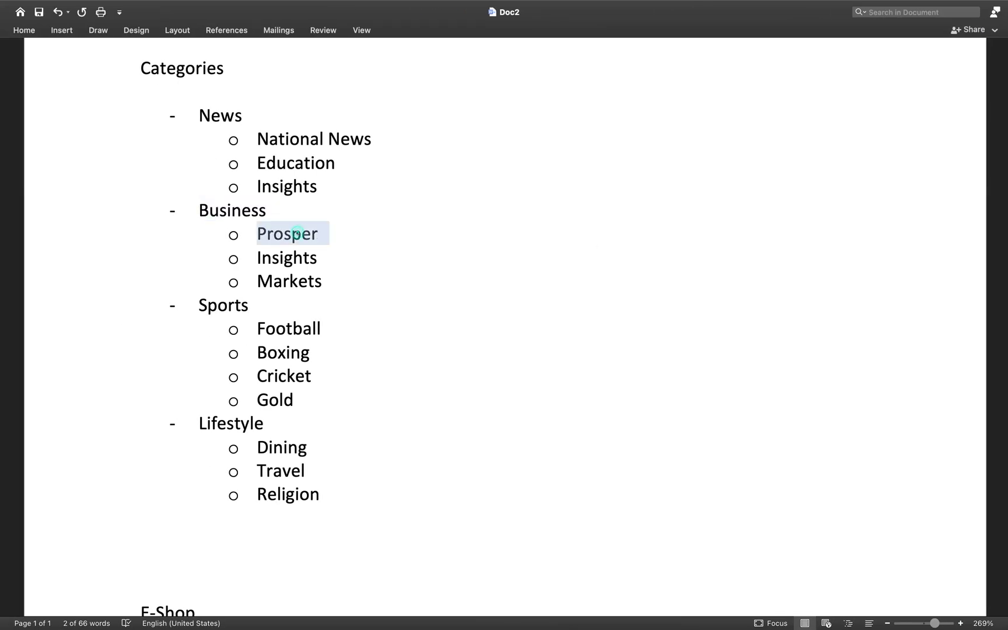
key(super+Tab)
click(281, 163)
key(super+v)
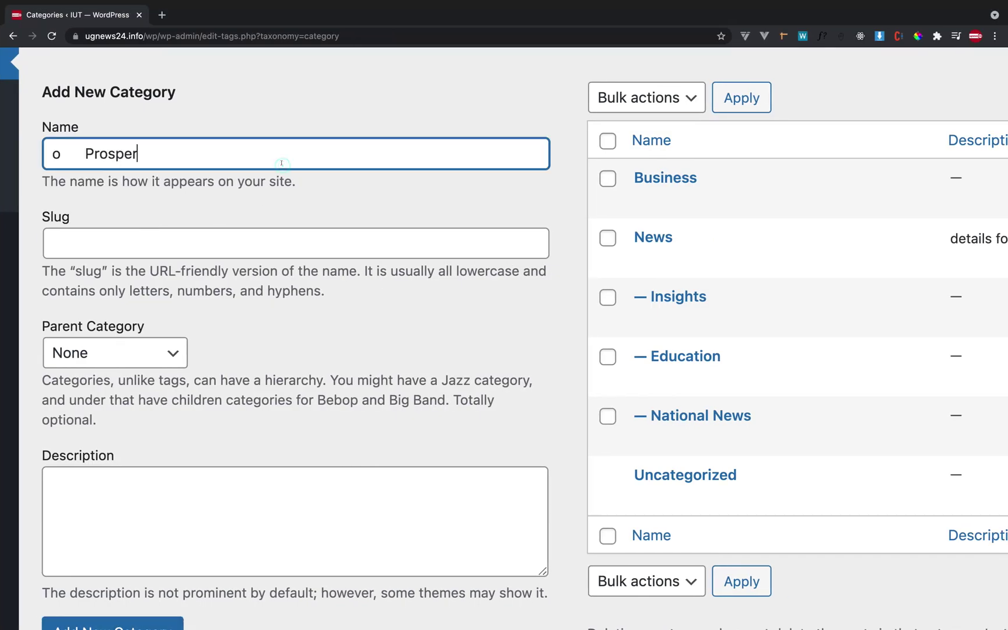
key(shift+Right)
key(shift+Right)
key(shift+alt+Right)
key(BackSpace)
key(shift+Left)
key(shift+Left)
key(super+v)
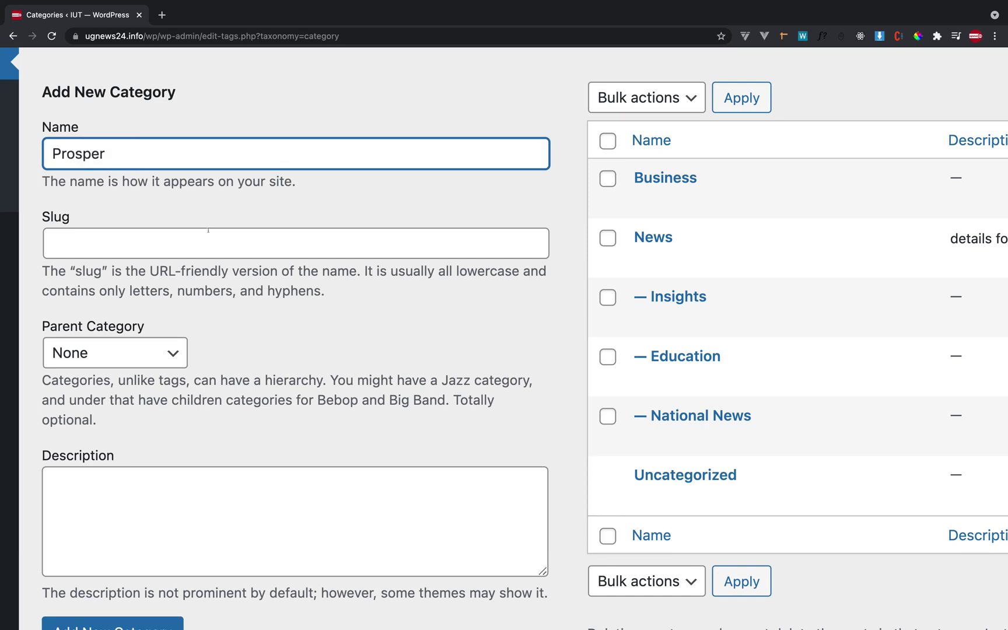
Step: Add the Prosper category with Business as its parent, consulting the outline, and check its place in the category list
scroll(208, 230, down, 3)
scroll(138, 129, up, 3)
key(ctrl+Left)
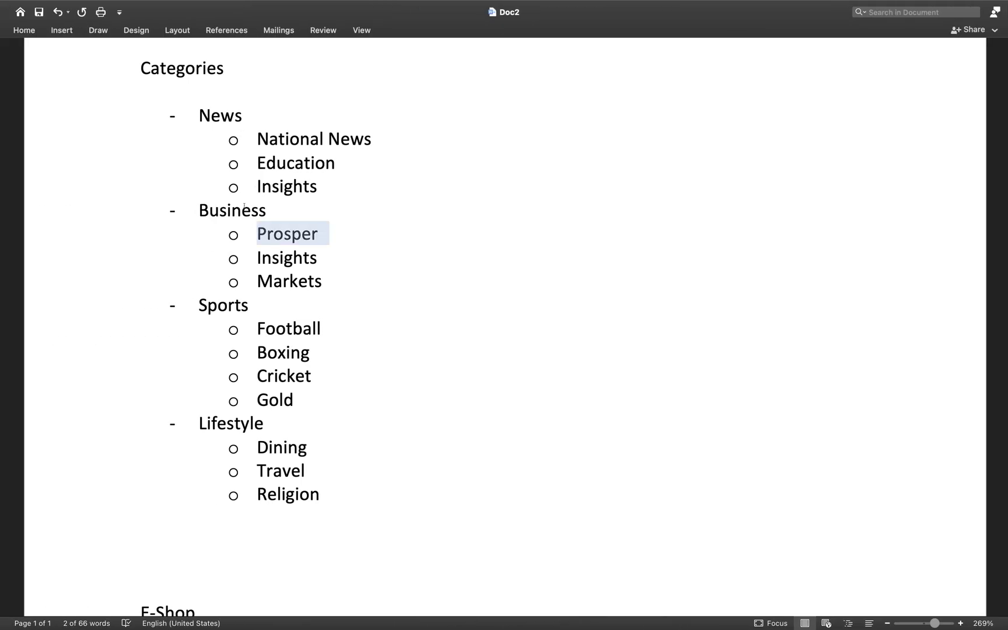
key(ctrl+Right)
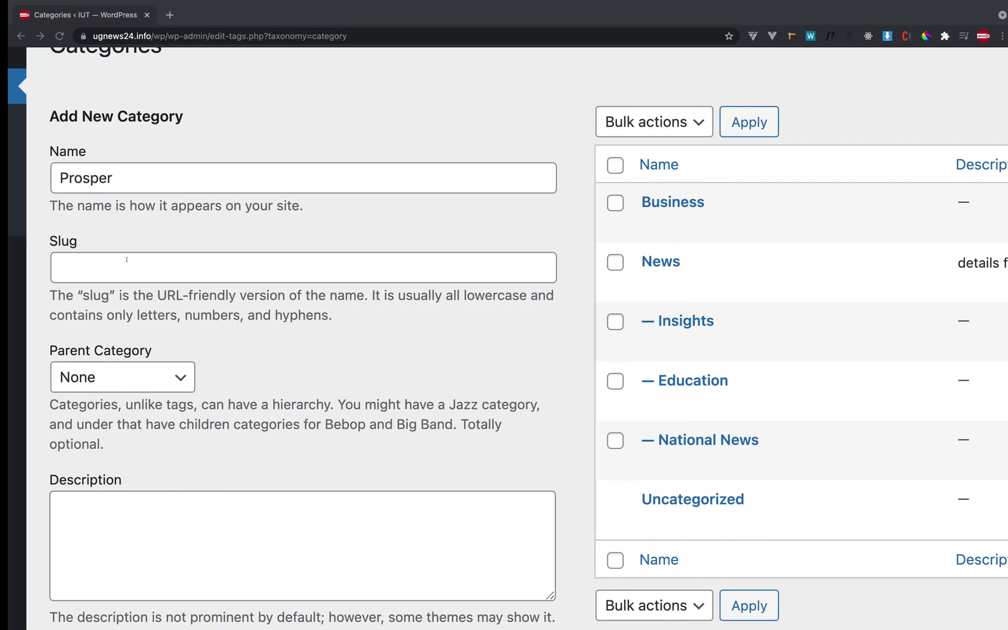
click(116, 366)
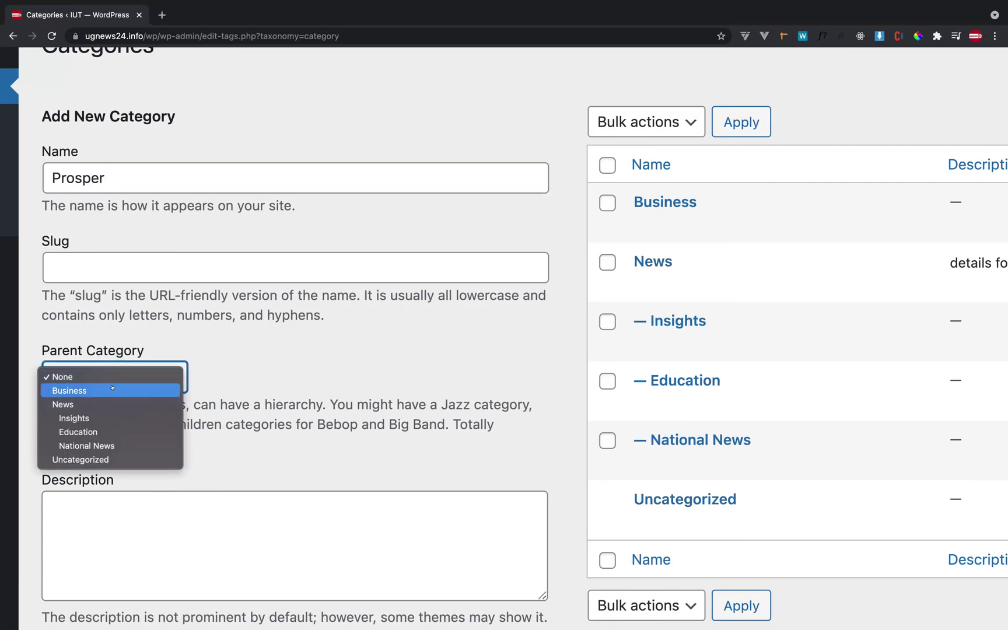
click(87, 390)
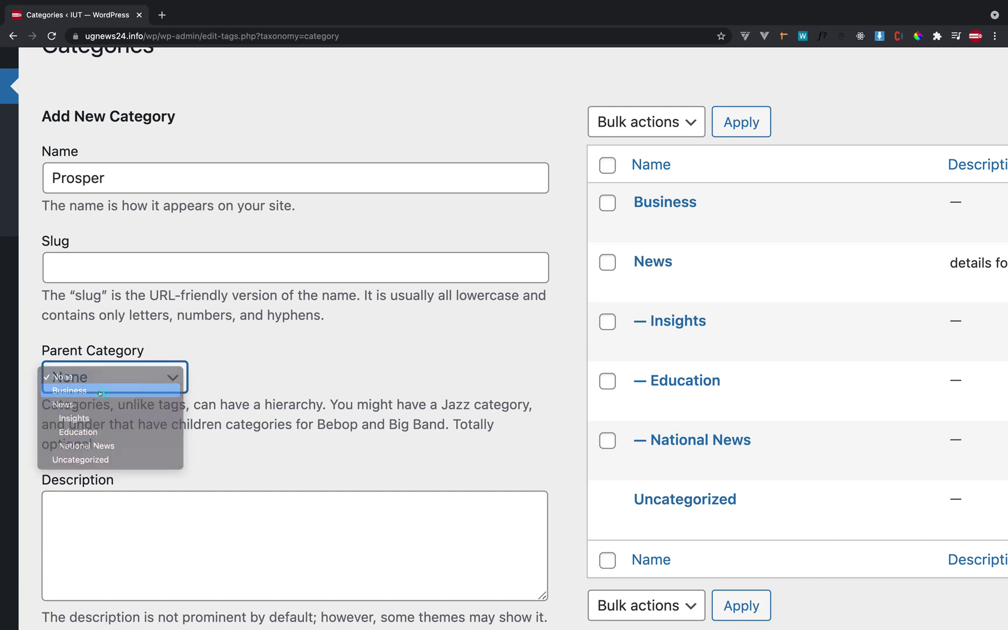
scroll(102, 396, down, 5)
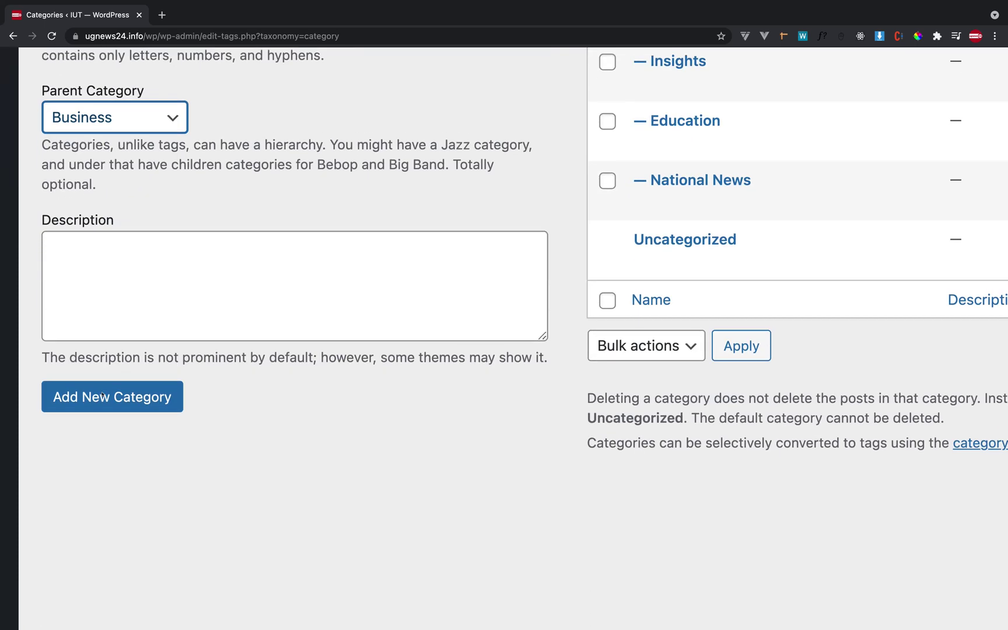
click(102, 395)
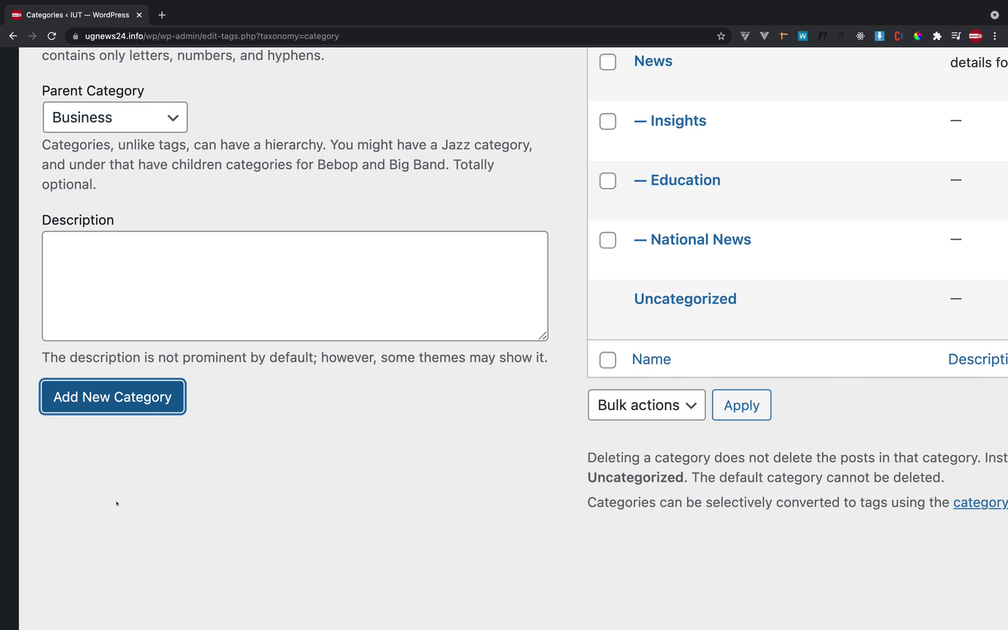
scroll(301, 299, up, 2)
scroll(671, 251, up, 3)
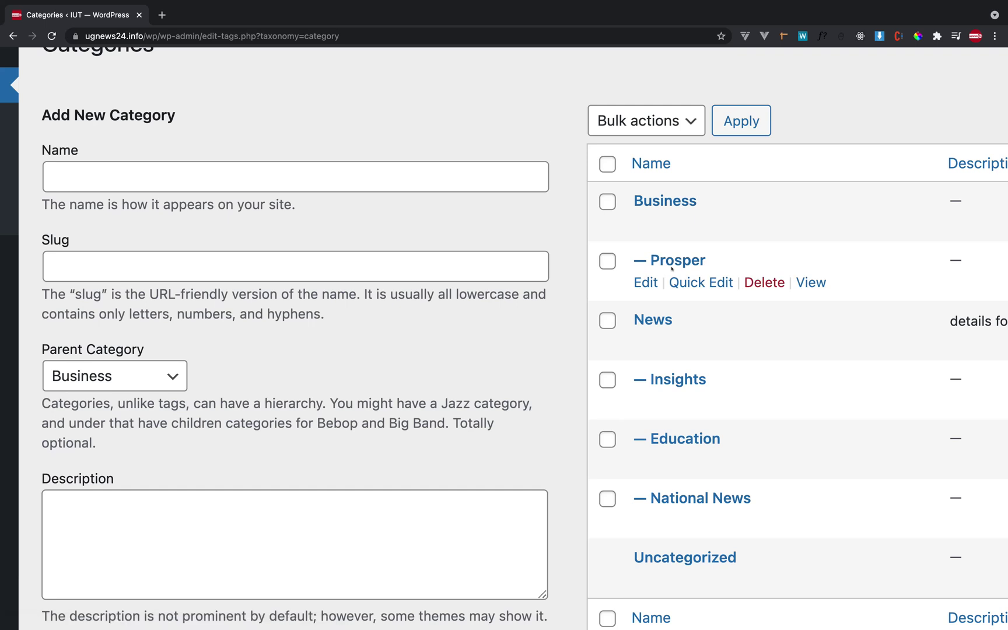
Step: Copy the Insights item under Business from the outline and paste it as the new category's name
key(ctrl+Left)
double_click(295, 238)
double_click(293, 256)
key(ctrl+c)
key(ctrl+Right)
click(286, 175)
key(ctrl+v)
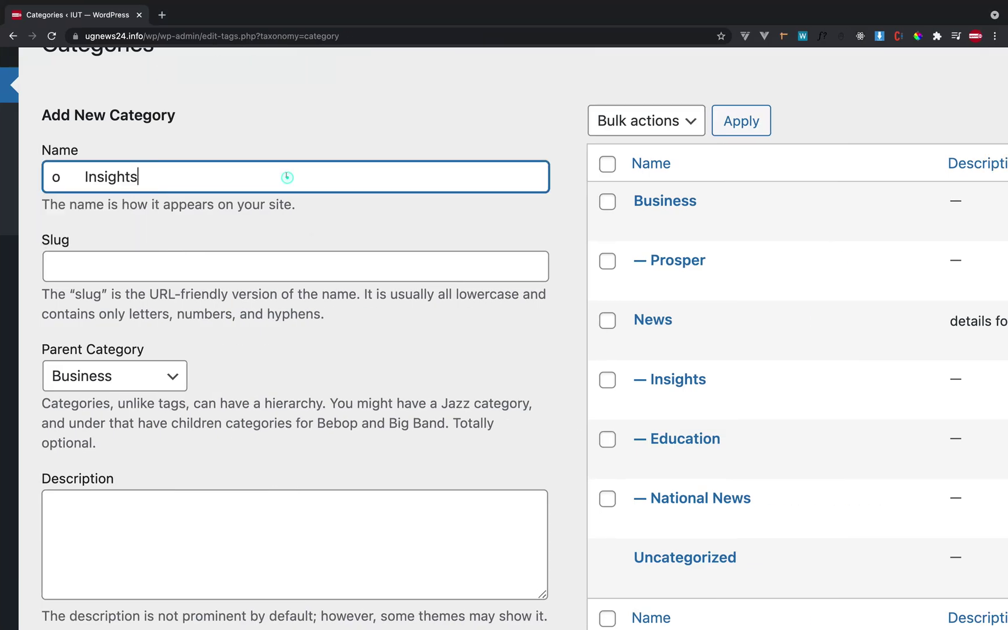
Step: Strip the bullet from the Insights name and add the category with Business as its parent
key(shift+End)
key(ctrl+x)
key(shift+Home)
key(ctrl+v)
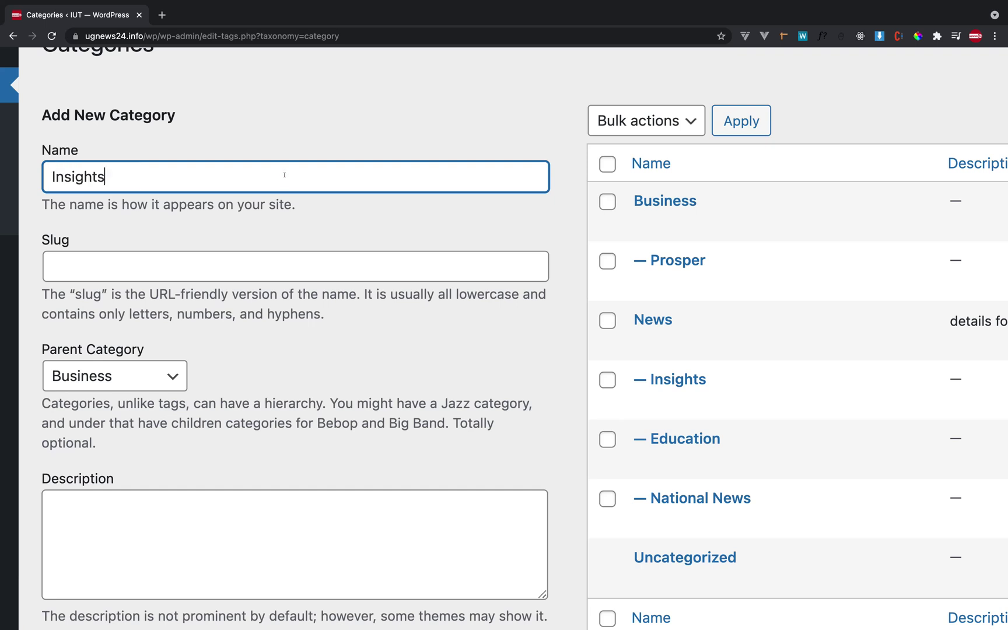
scroll(129, 301, down, 6)
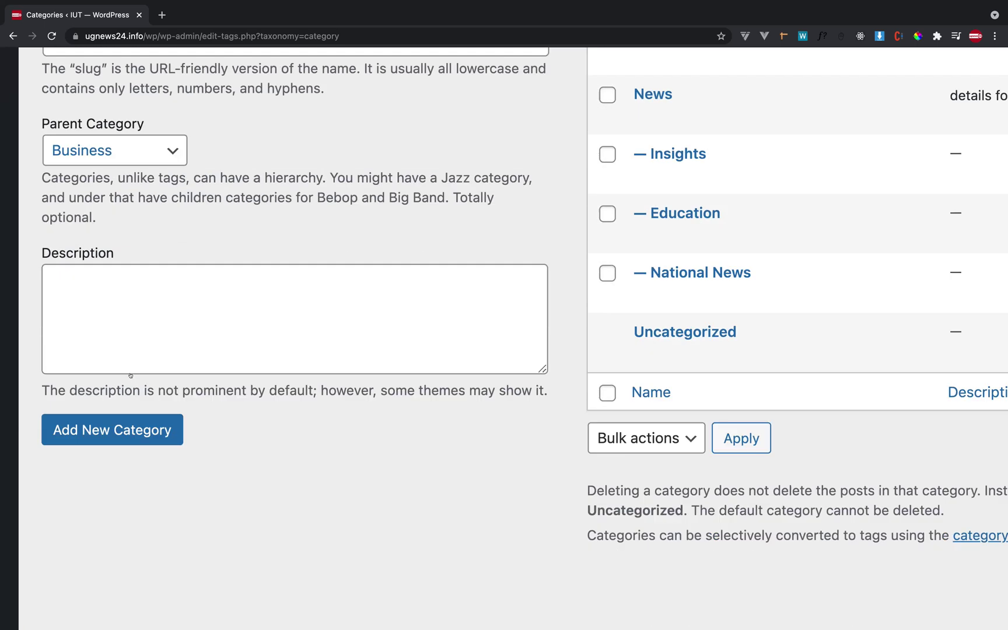
click(109, 299)
Step: Copy the Markets item under Business from the outline and enter it as the new category's name without the bullet
key(ctrl+Left)
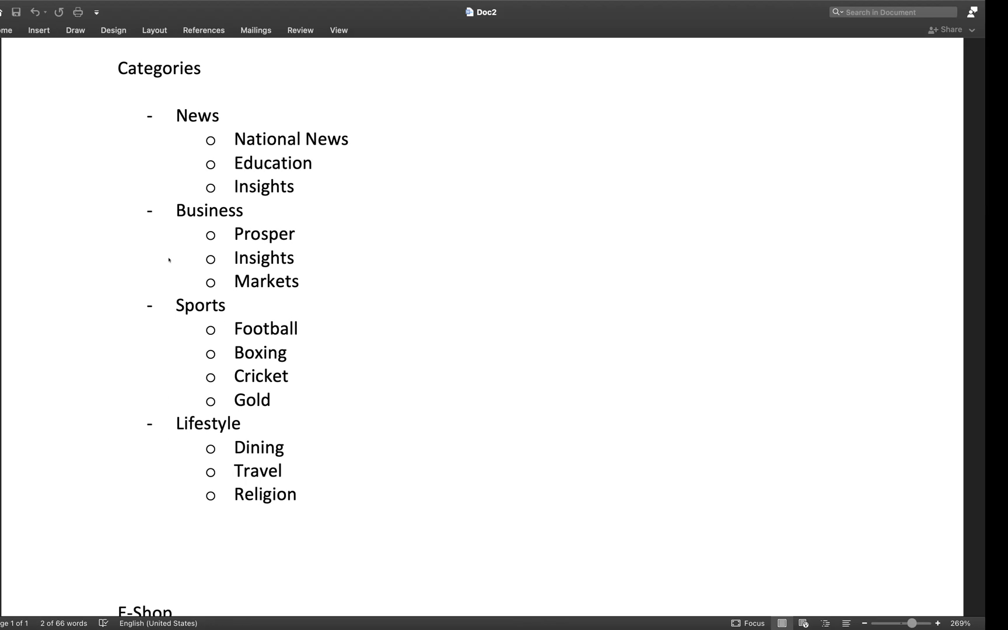
double_click(266, 282)
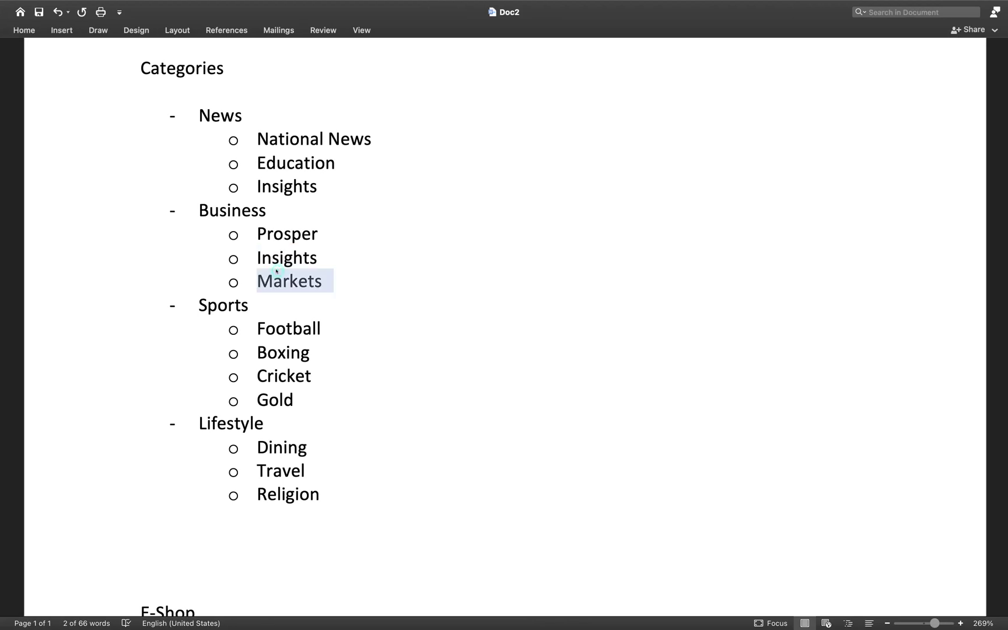
key(ctrl+Right)
scroll(272, 267, up, 5)
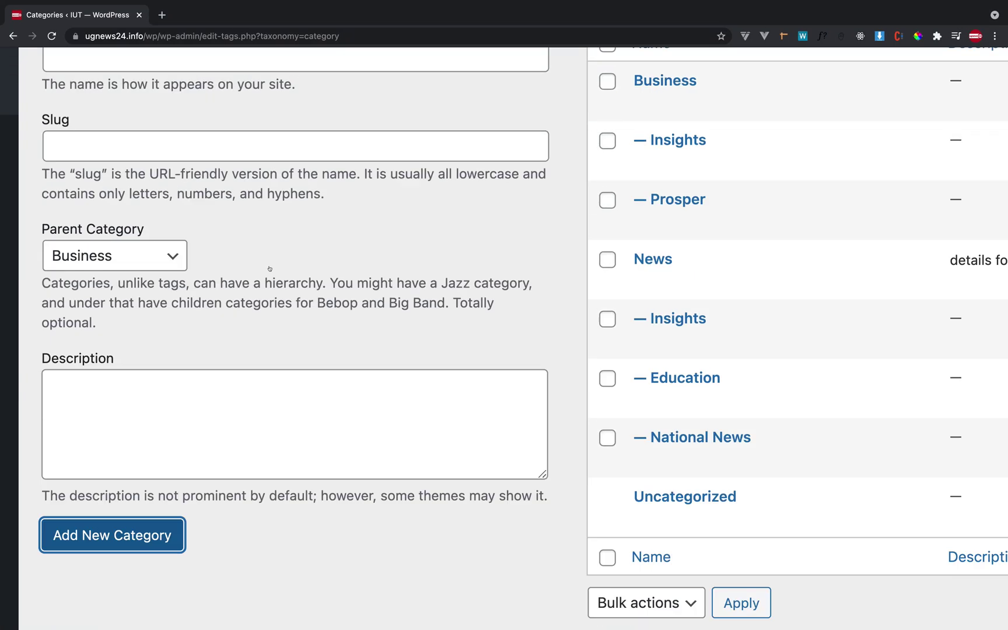
click(250, 101)
key(super+v)
key(alt+shift+Left)
key(BackSpace)
key(alt+shift+Left)
key(super+v)
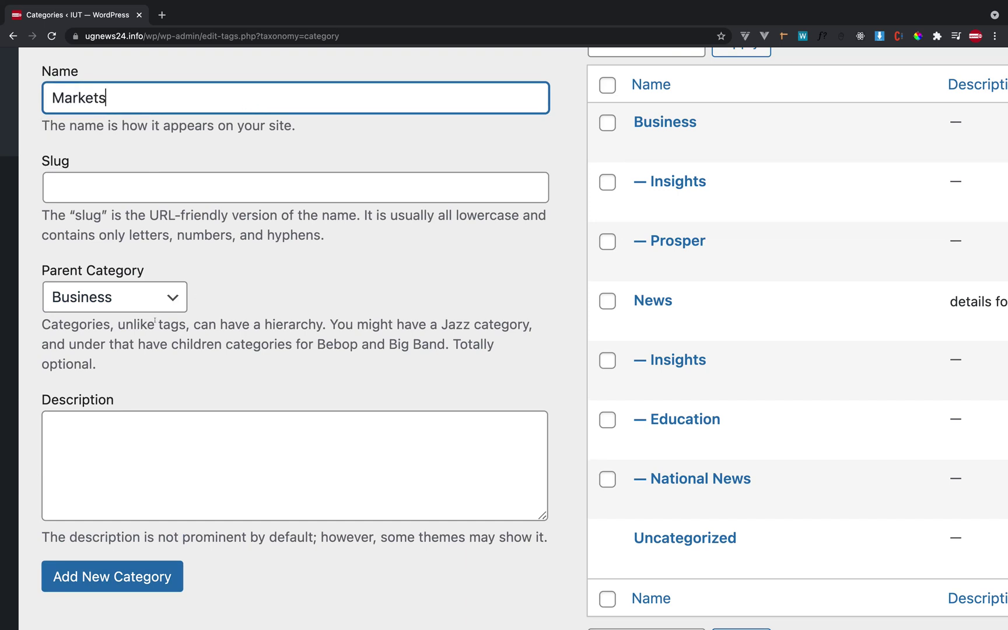
Step: Add the Markets category under Business and review the Business subcategories in the list
scroll(143, 310, down, 3)
click(111, 396)
scroll(428, 298, up, 2)
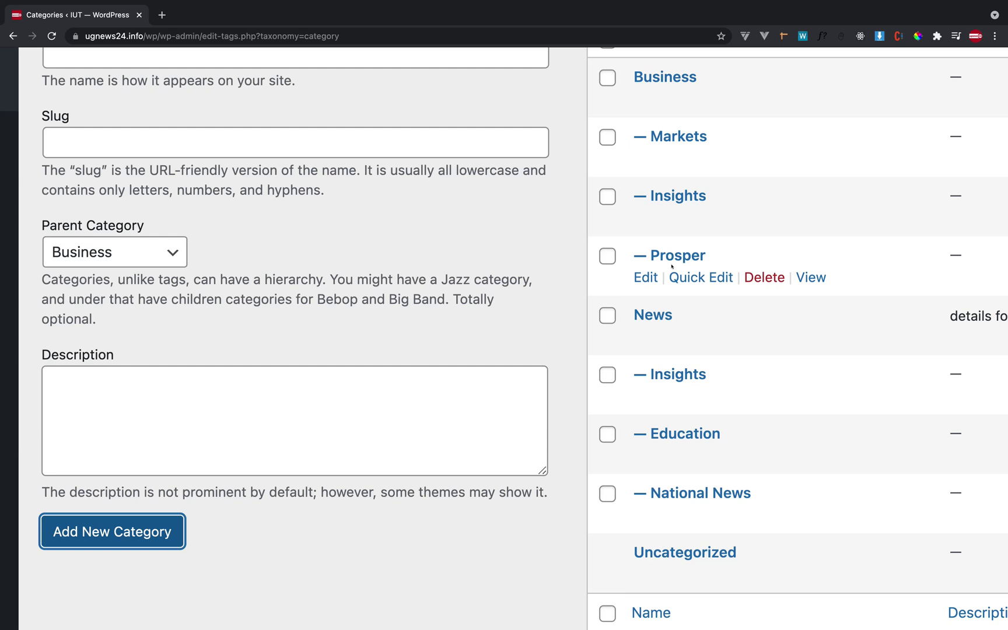
scroll(671, 266, up, 1)
Step: Copy the Sports item from the Word outline and enter it as the new category's name without the leading dash
key(ctrl+Left)
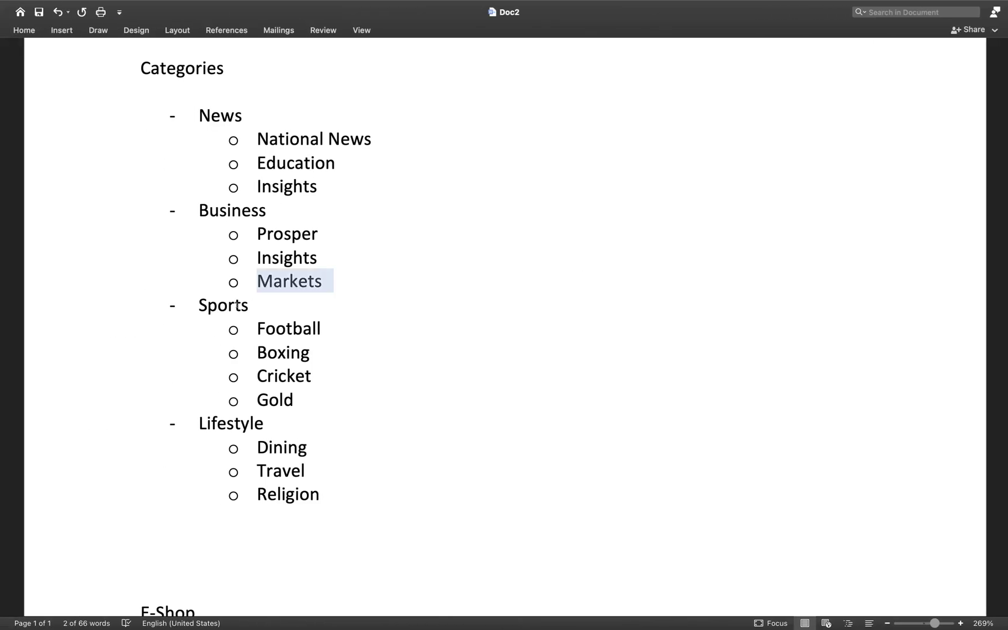
double_click(232, 305)
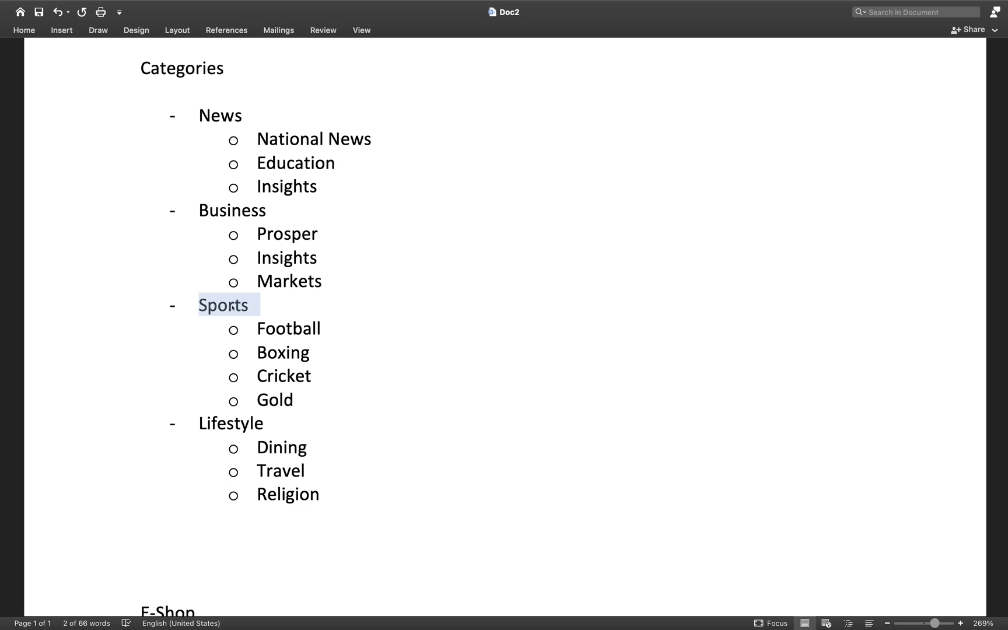
key(ctrl+Right)
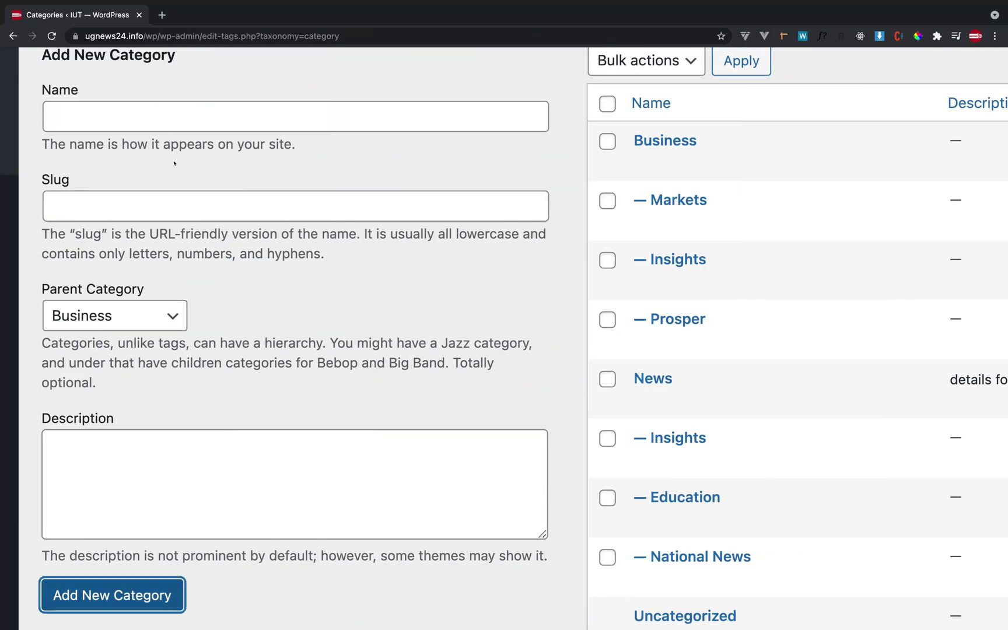
click(210, 105)
key(super+v)
key(alt+BackSpace)
key(super+a)
key(super+v)
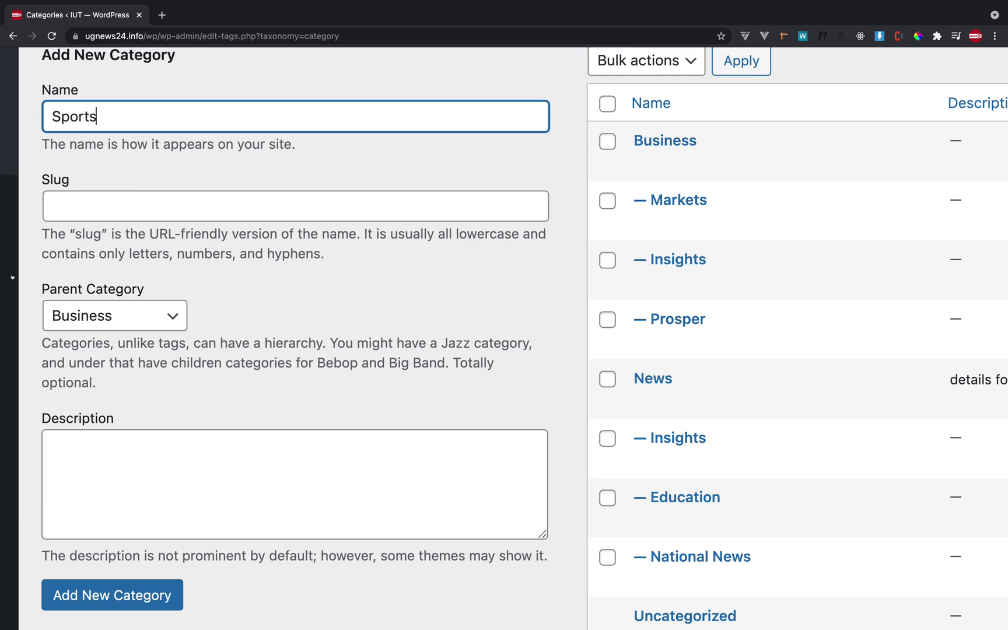
Step: Set the parent category to None and add Sports as a top-level category
click(148, 307)
click(62, 302)
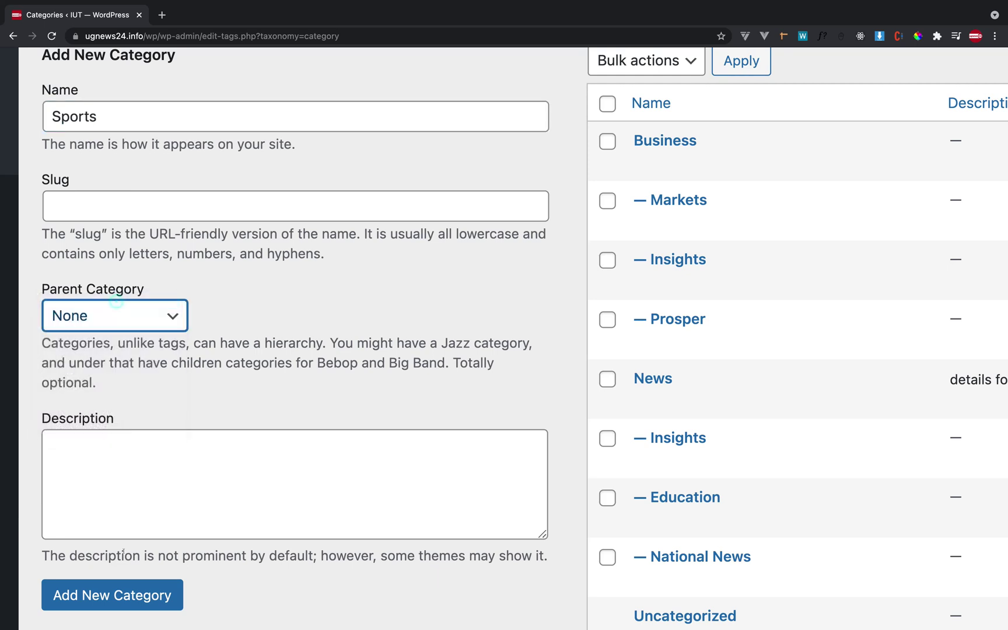
click(125, 598)
Step: Copy the Football item under Sports from the Word outline and enter it as the new category's name without the bullet
key(ctrl+Left)
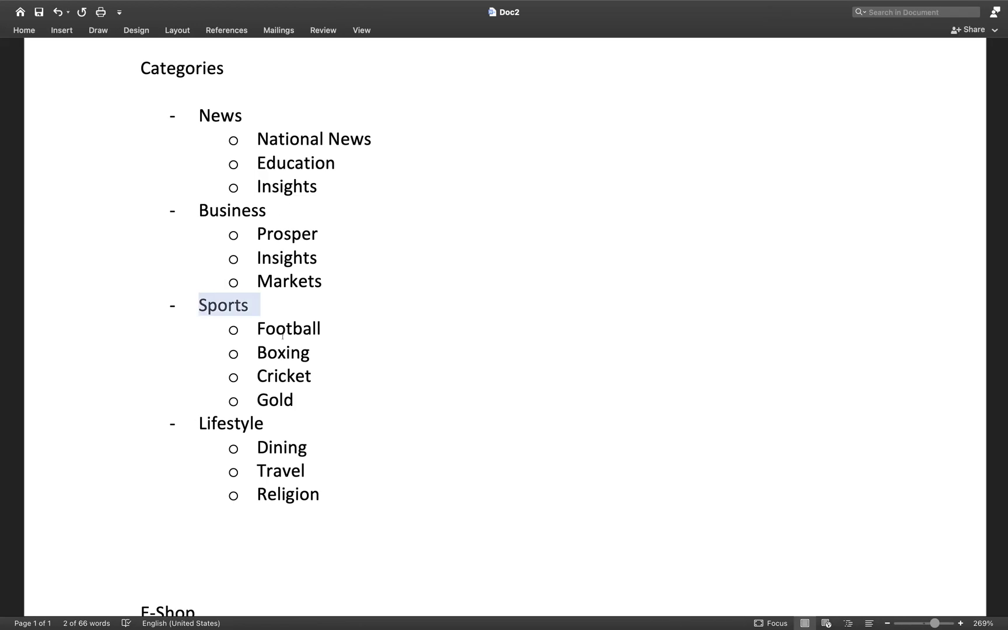
triple_click(282, 336)
key(super+c)
key(ctrl+Right)
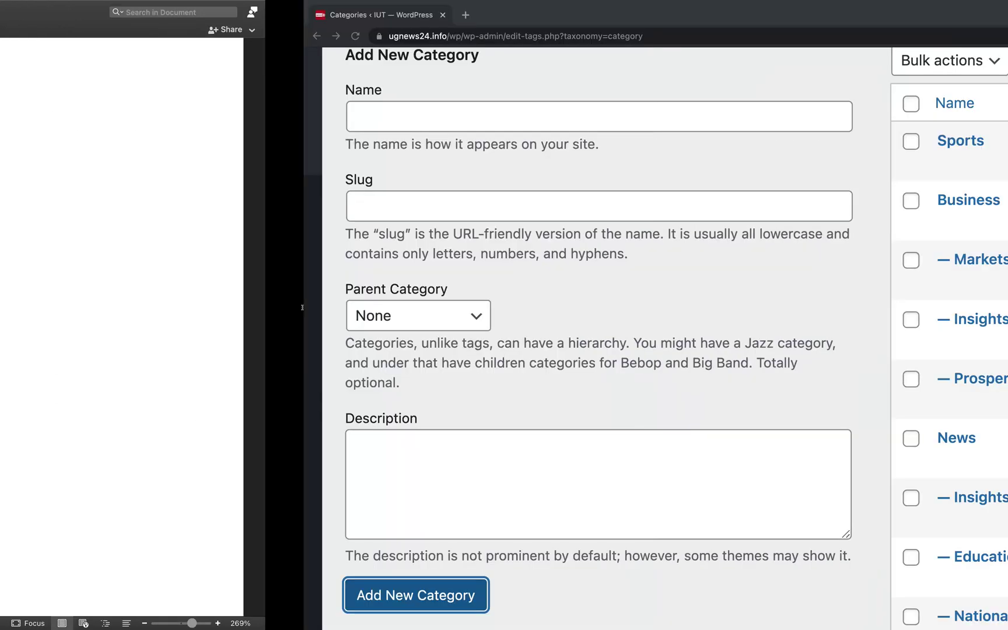
click(266, 121)
key(super+v)
key(alt+shift+Left)
key(super+x)
key(super+a)
key(super+v)
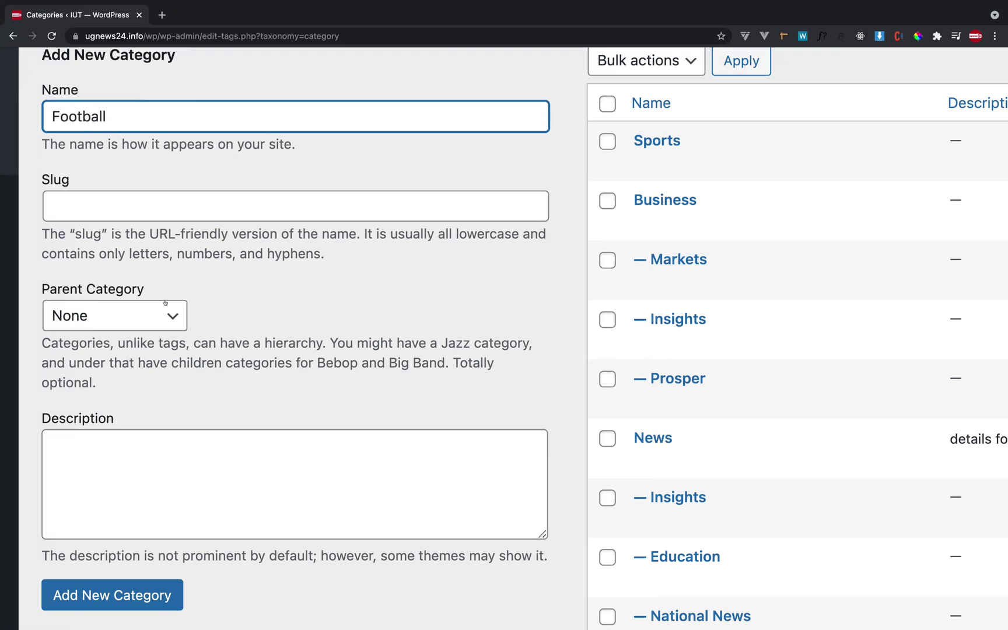
Step: Set the parent category to Sports and add the Football category
click(149, 312)
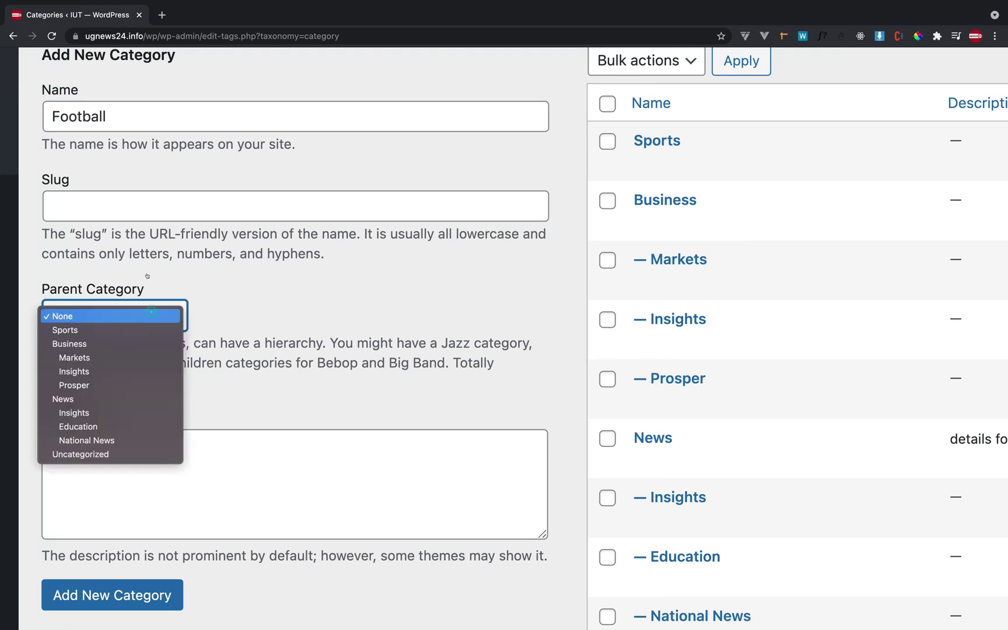
click(104, 331)
click(112, 581)
Step: Add a Boxing category under Sports, copying its name from the Word outline and leaving out the bullet
key(ctrl+Left)
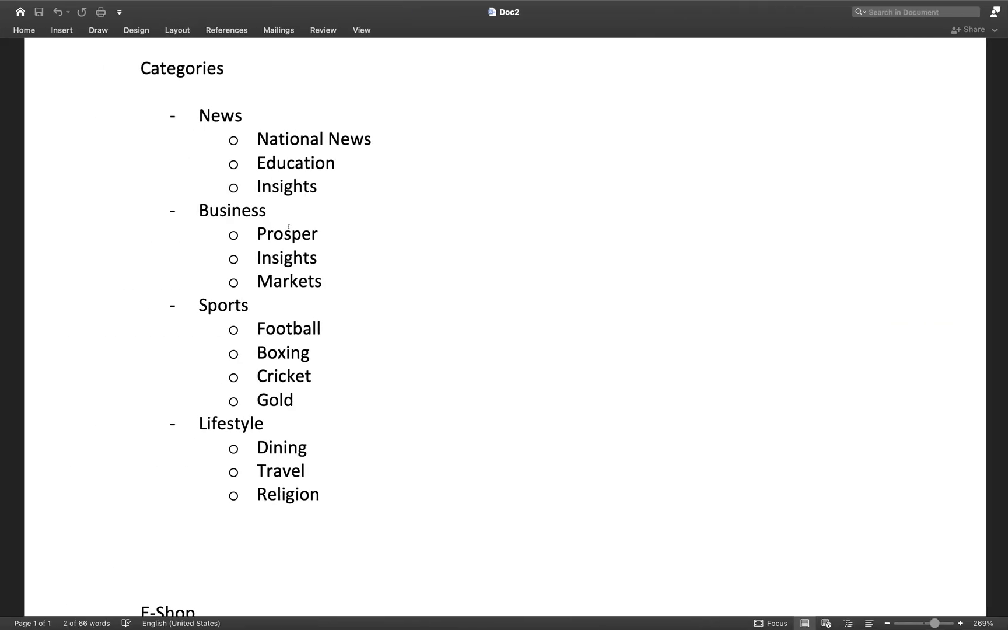
double_click(280, 332)
double_click(280, 353)
key(ctrl+Right)
click(220, 109)
key(super+v)
key(alt+shift+Left)
key(BackSpace)
key(super+a)
key(super+v)
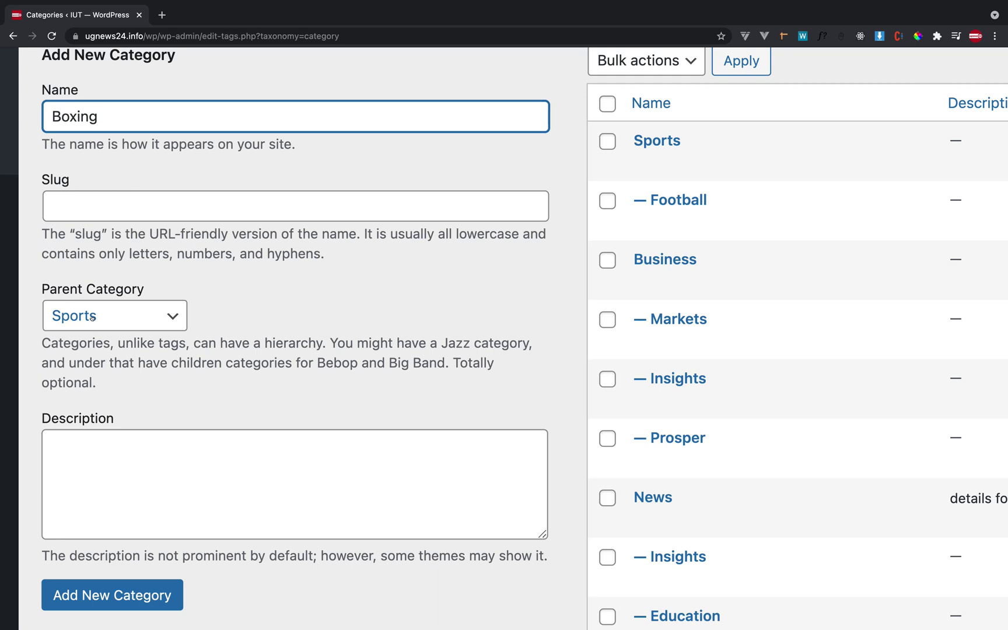
click(111, 591)
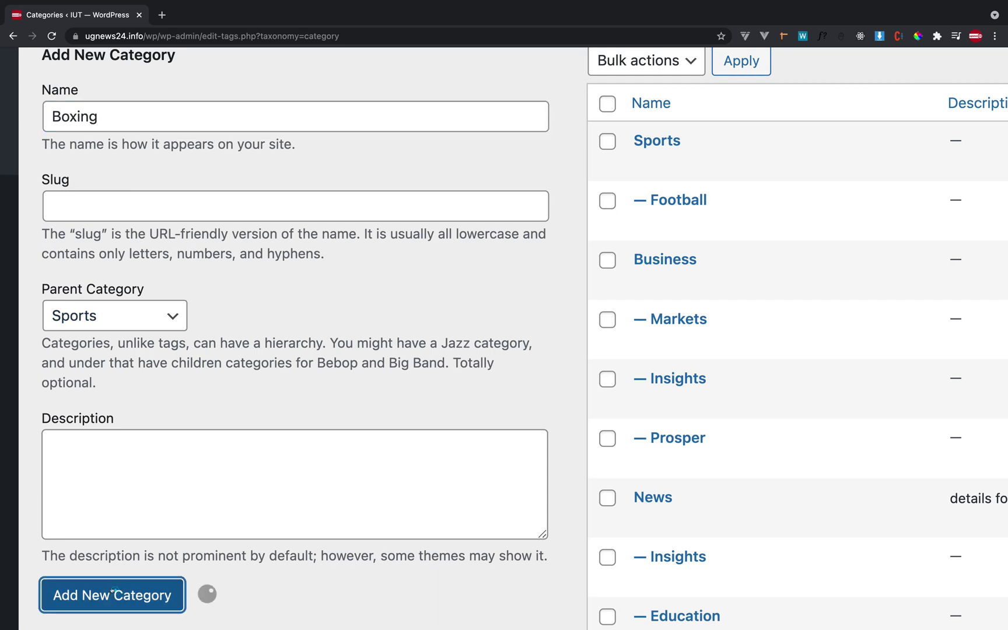
Step: Copy the Cricket item from the Word outline, strip the bullet from the name, and add it as a category under Sports
key(super+Tab)
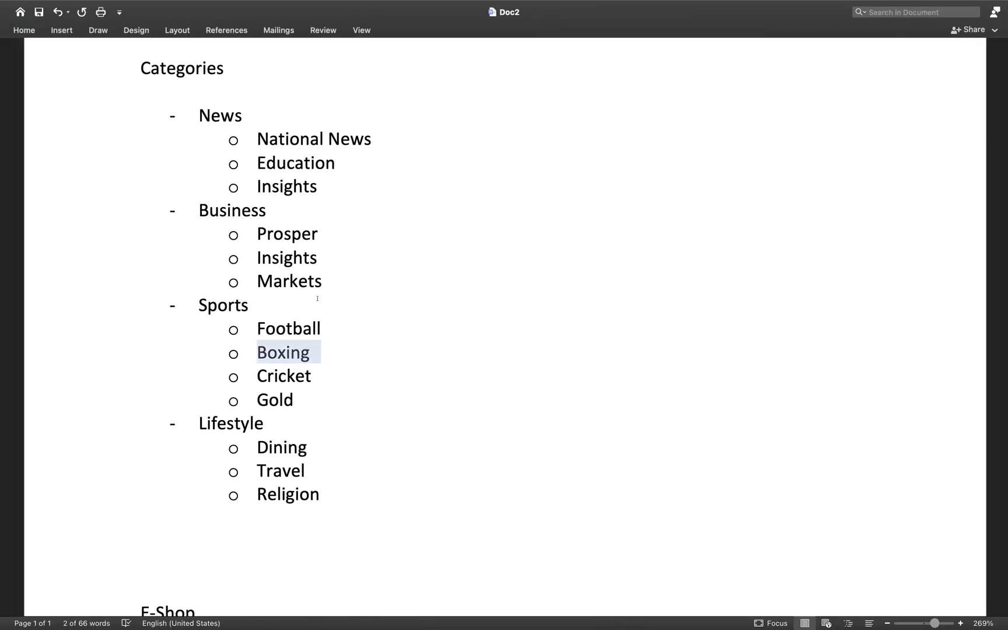
triple_click(286, 375)
key(super+Tab)
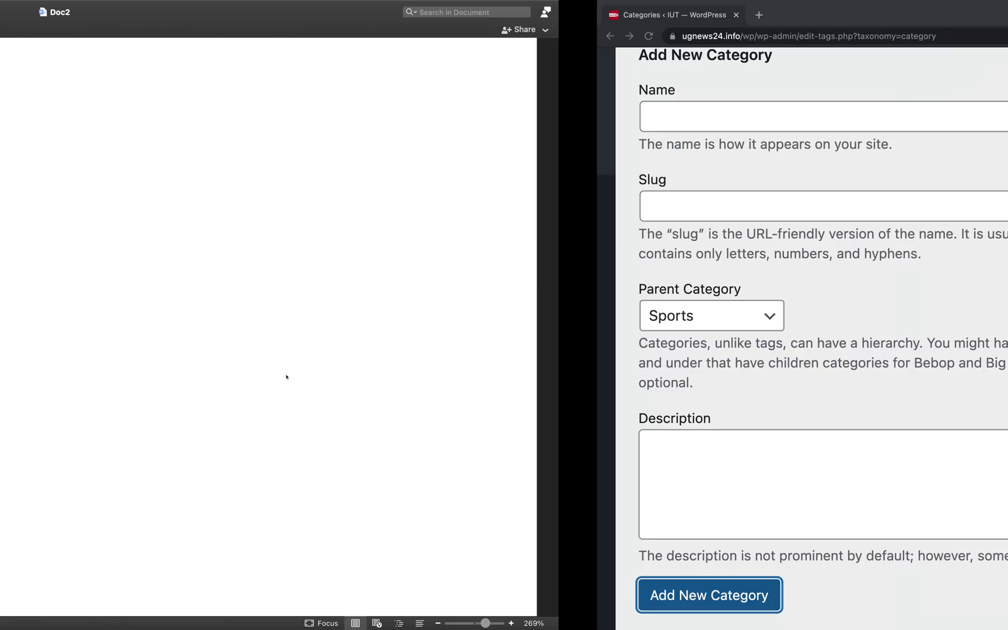
click(185, 125)
key(super+v)
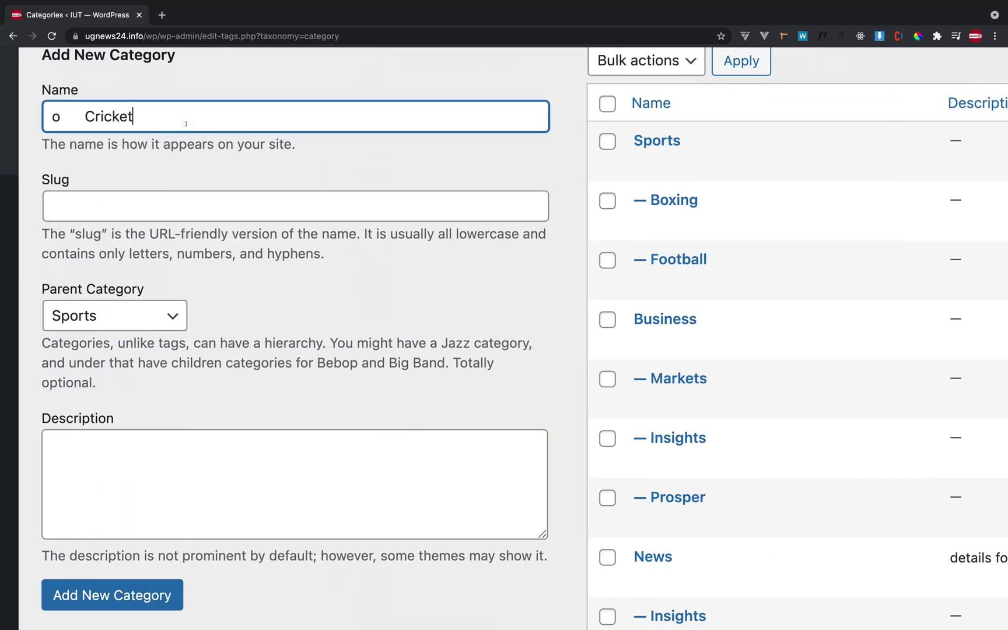
key(alt+shift+Left)
key(super+x)
key(super+a)
key(super+v)
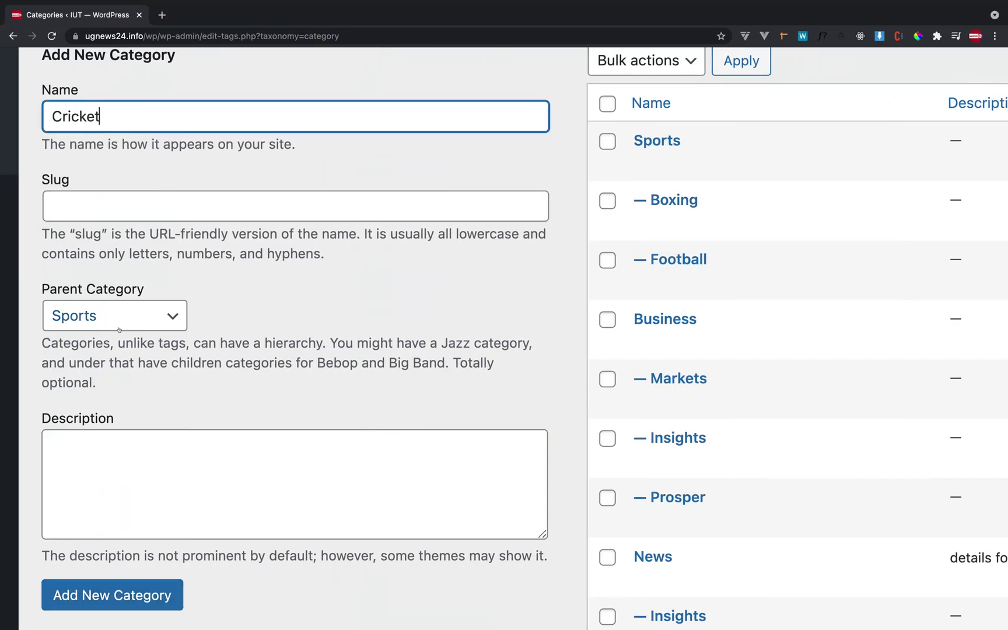
click(146, 595)
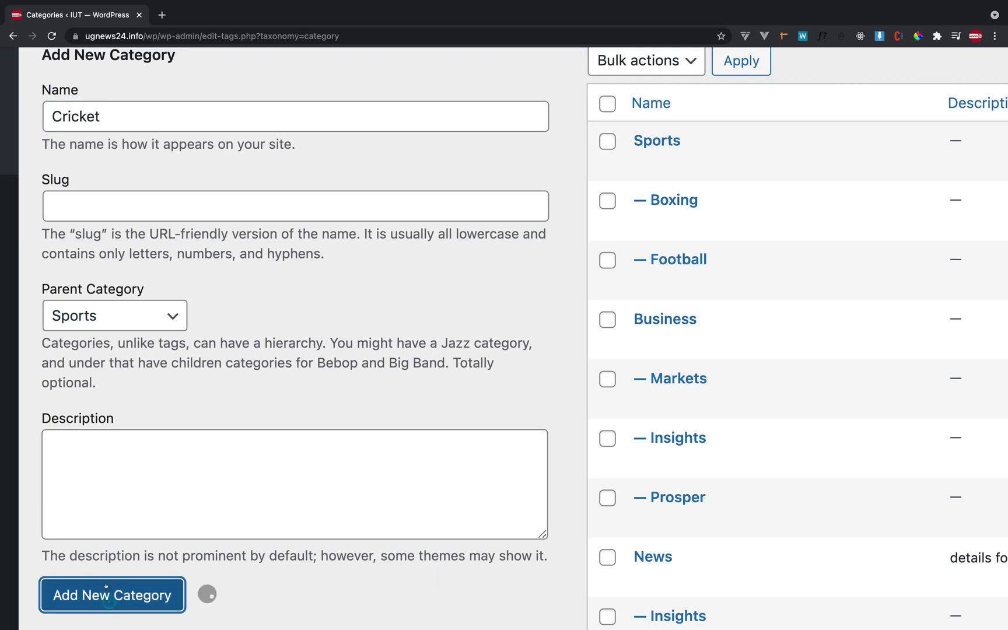
Step: Add a category named Golf under the Sports parent category
click(95, 107)
text(Gol)
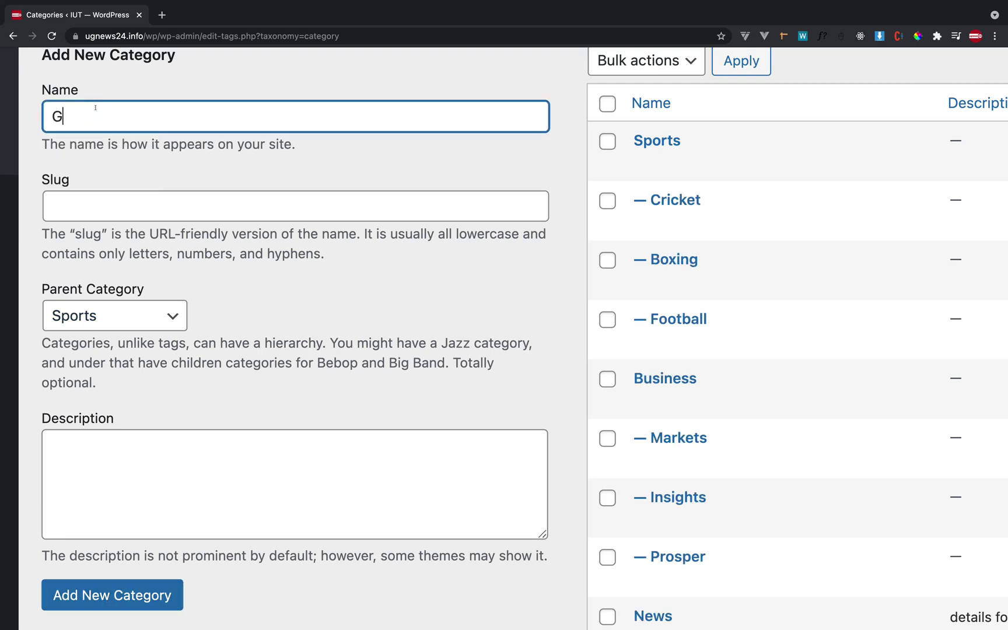
text(f)
click(117, 595)
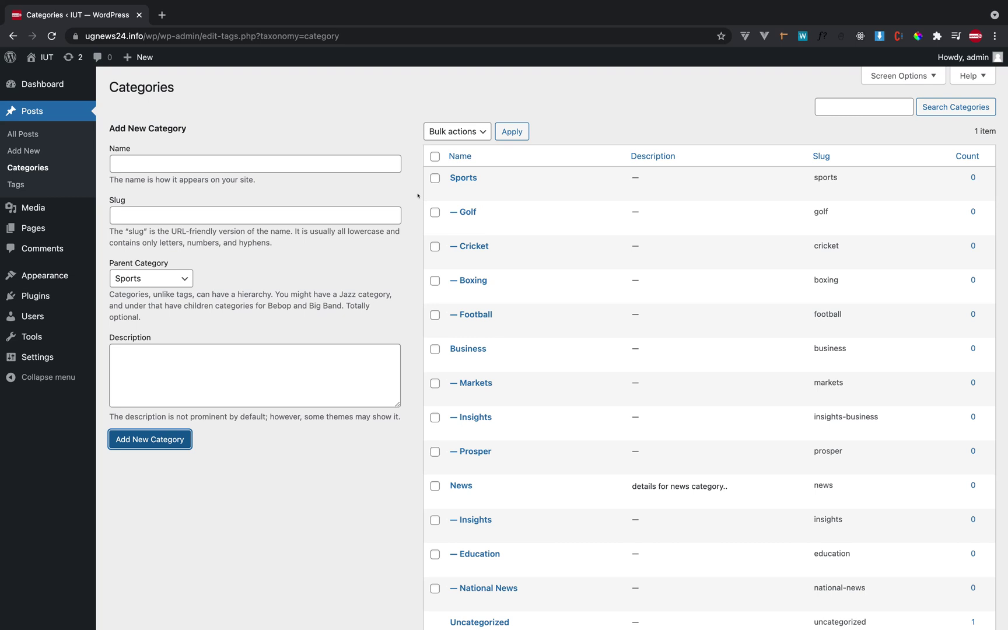
Step: Examine the category list, checking the names, hierarchy and slugs of the Sports, Business and News categories
scroll(418, 195, right, 10)
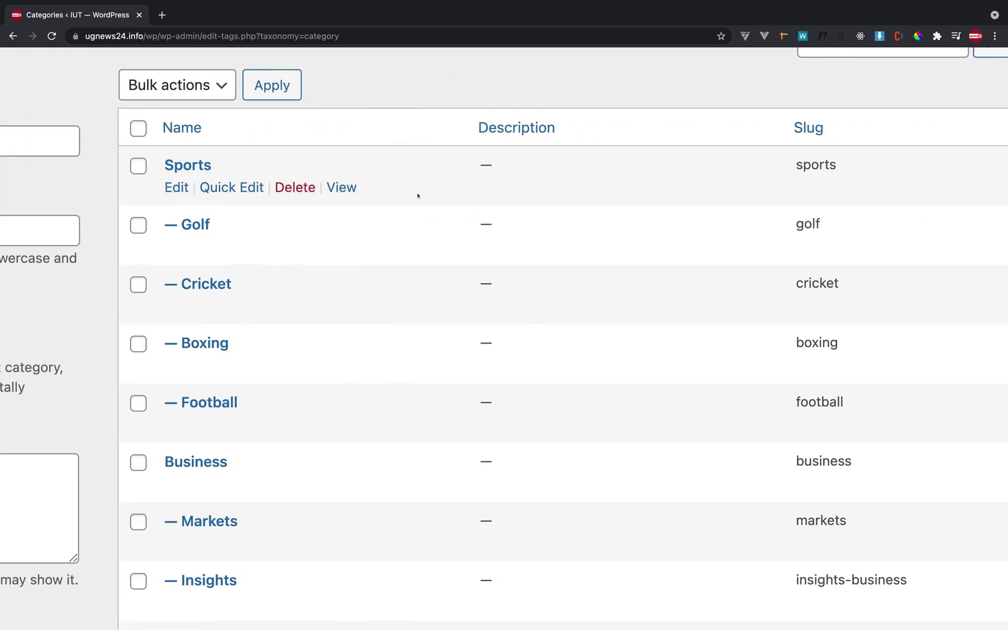
scroll(418, 196, down, 10)
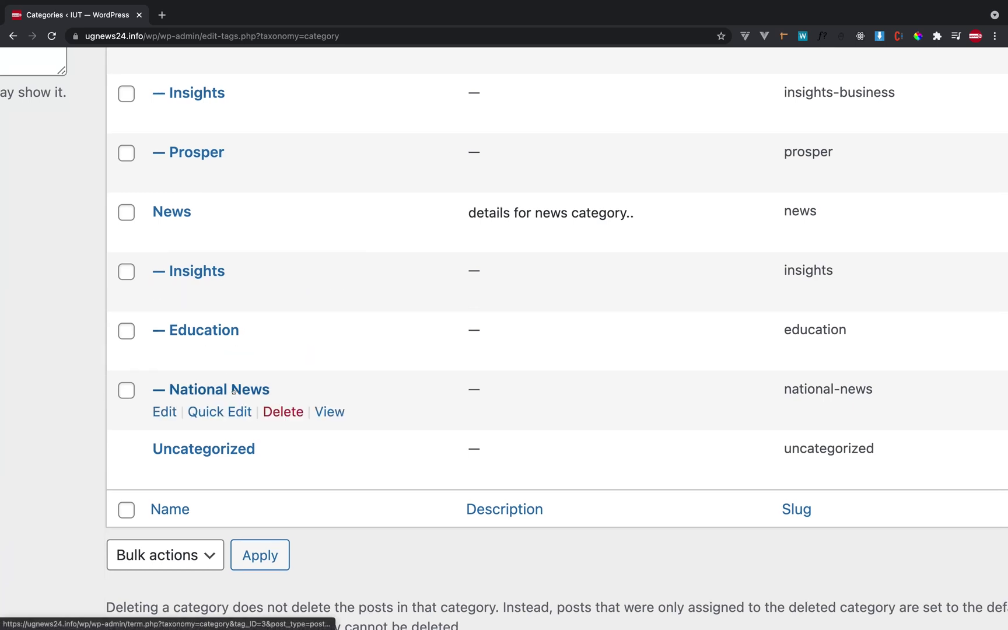
scroll(199, 270, up, 4)
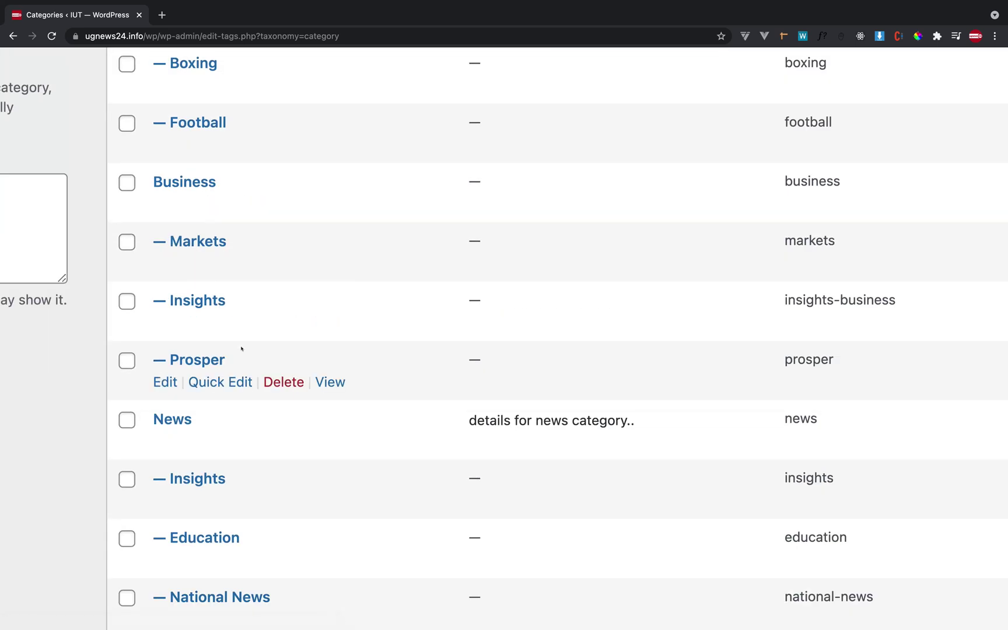
scroll(229, 160, up, 4)
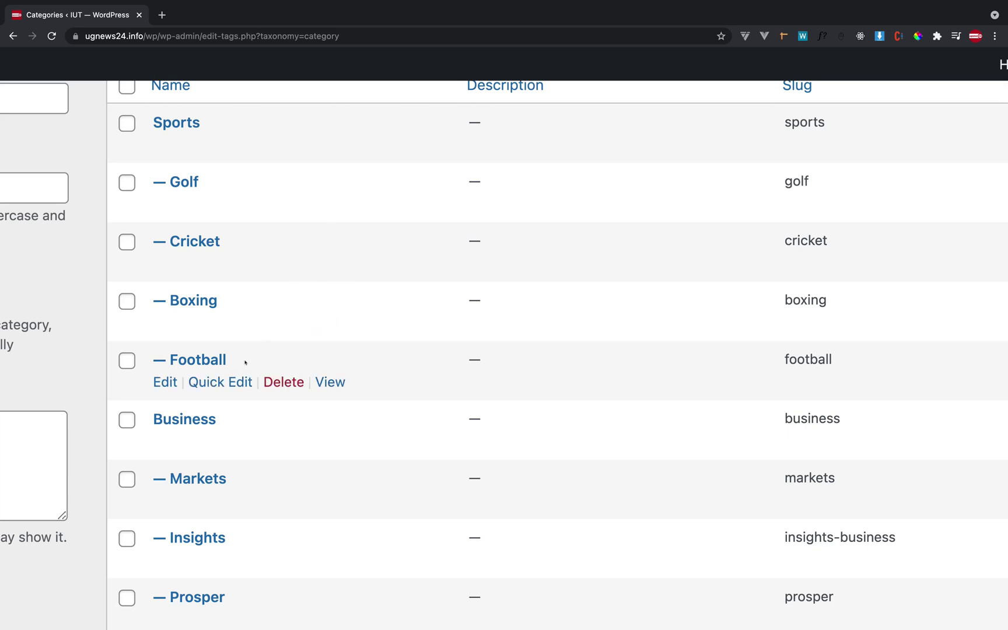
scroll(245, 361, down, 3)
scroll(175, 187, up, 3)
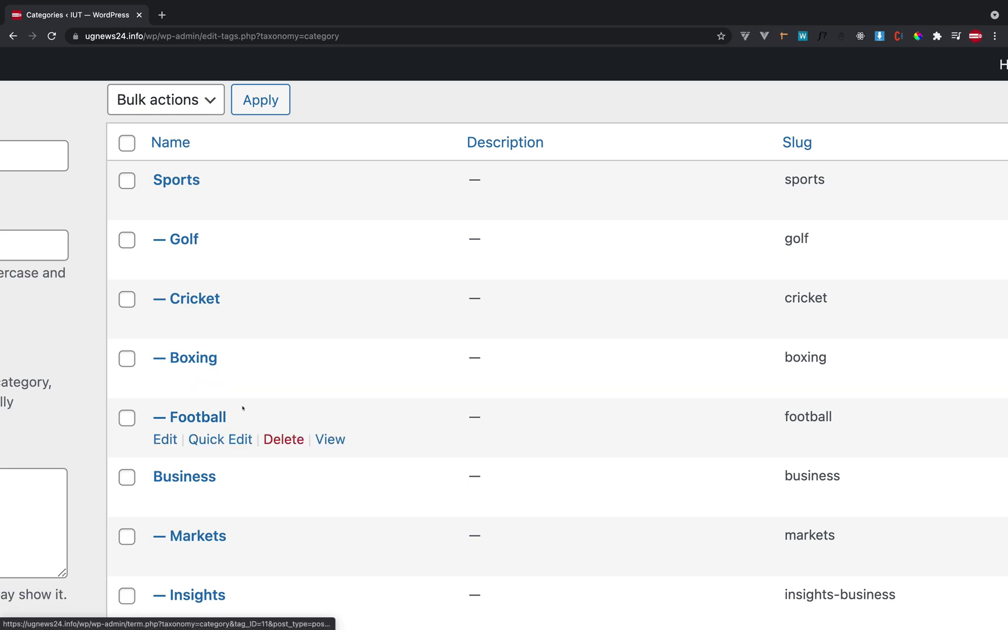
scroll(330, 350, left, 10)
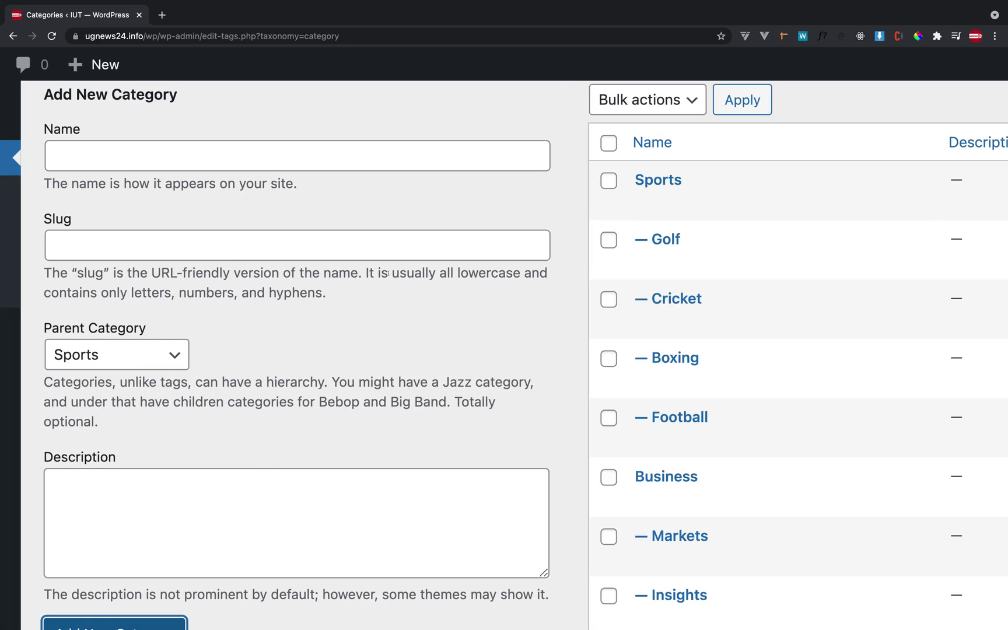
scroll(542, 196, down, 5)
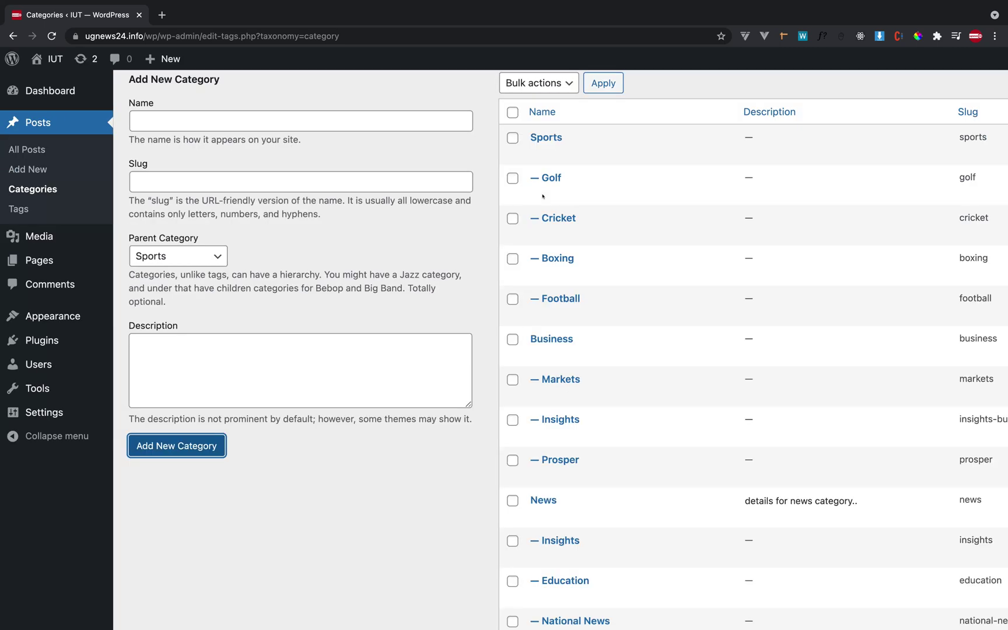
scroll(551, 200, up, 2)
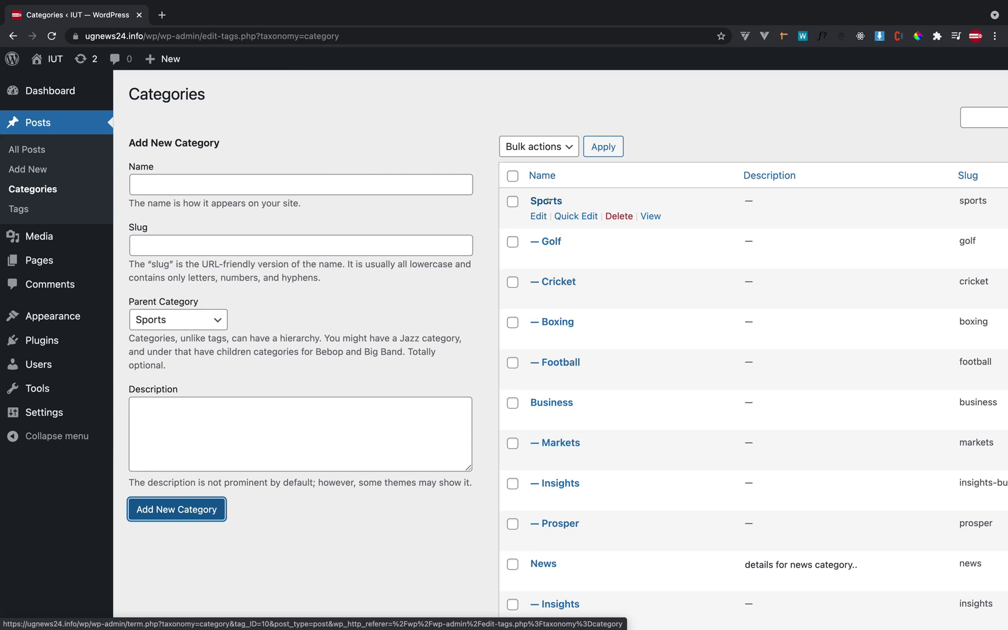
scroll(551, 216, down, 2)
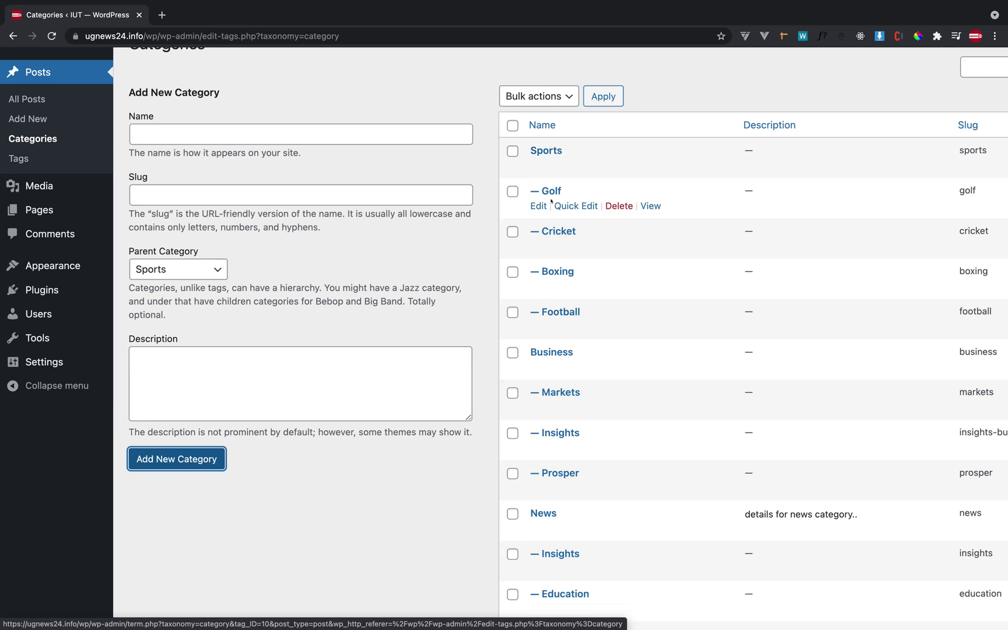
scroll(564, 266, up, 3)
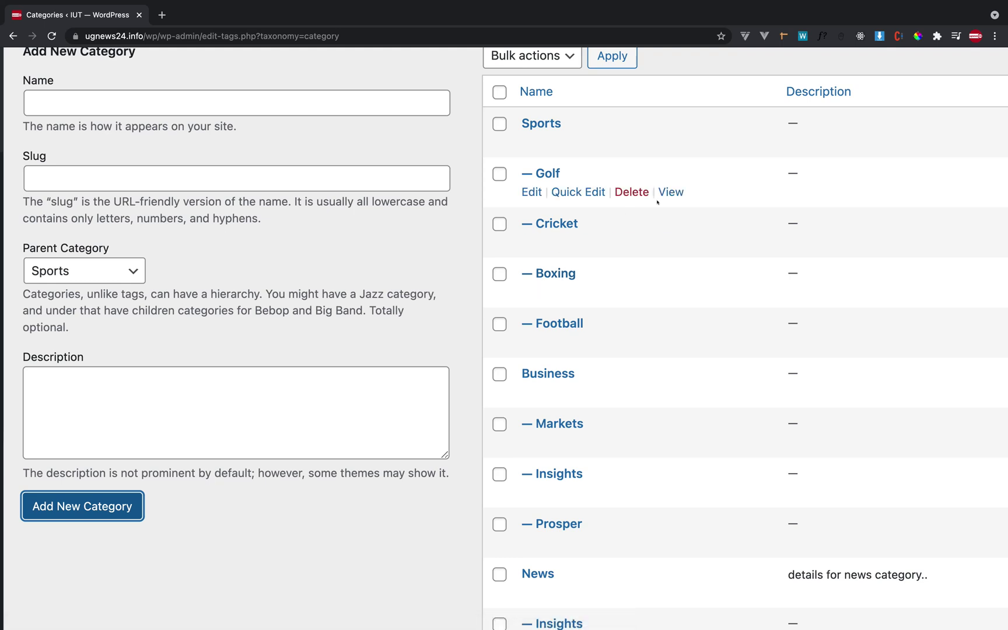
scroll(643, 220, down, 3)
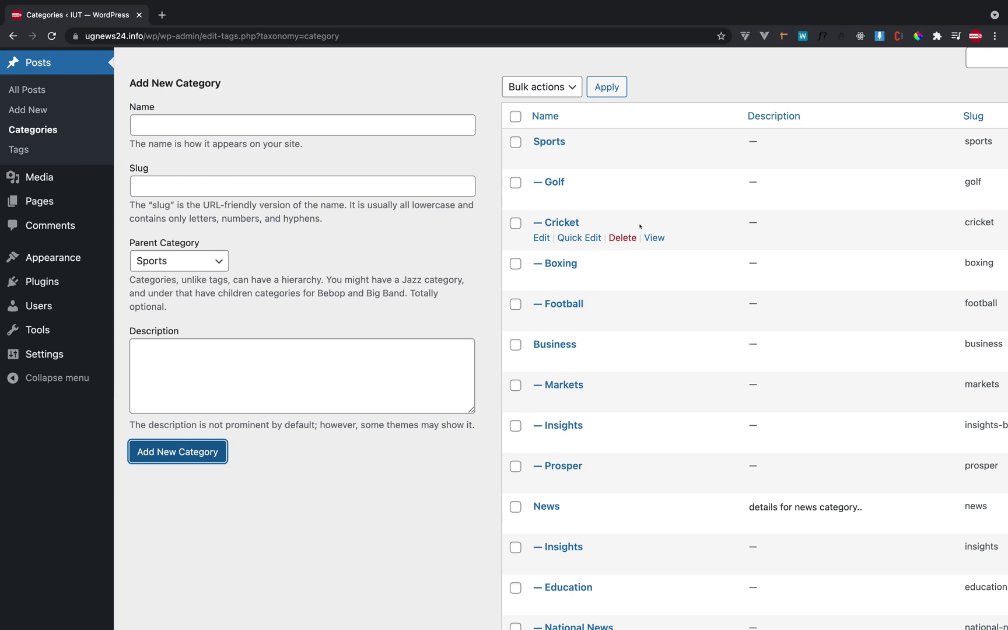
Step: Open the post tags page, and switch to the Word outline to view its E-Shop section
click(75, 149)
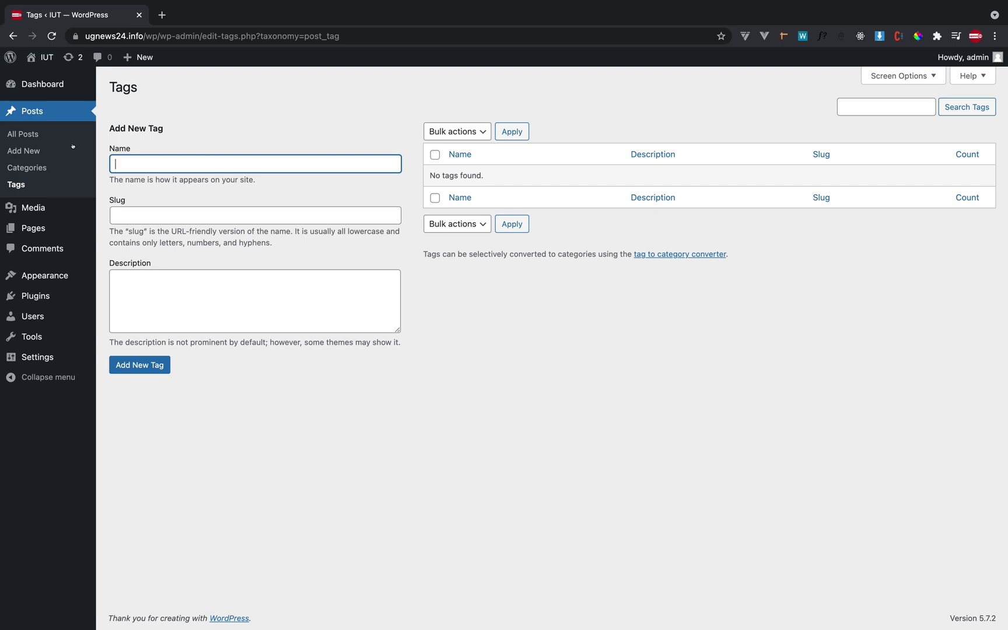
key(ctrl+Left)
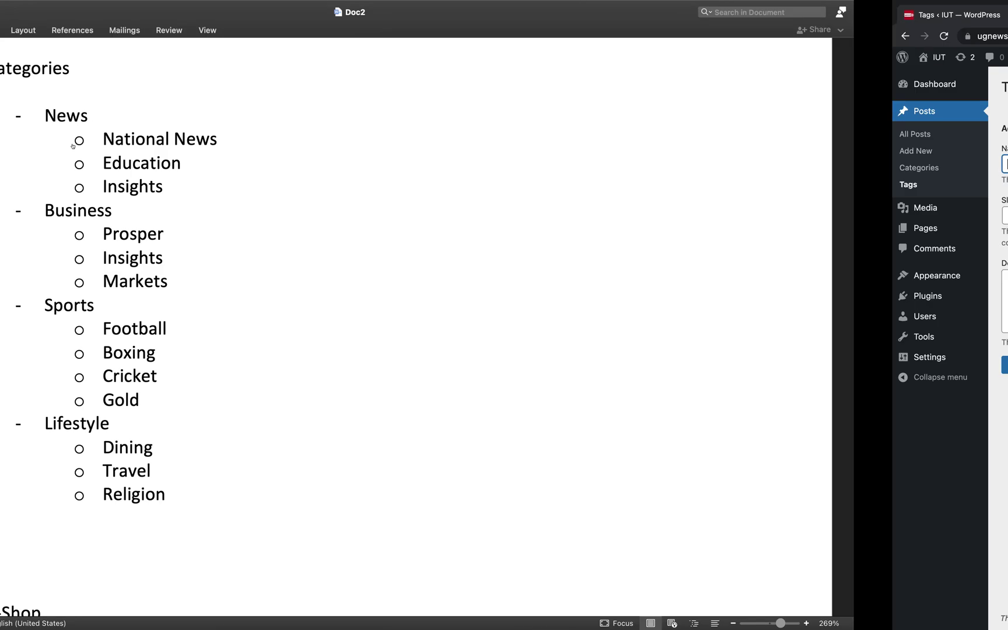
scroll(248, 243, down, 5)
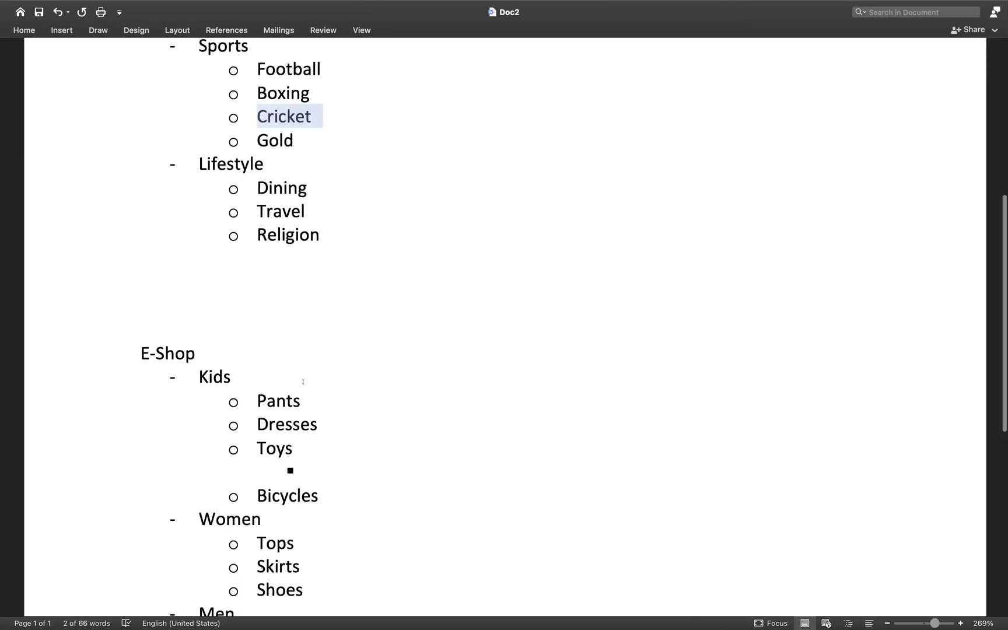
scroll(302, 383, down, 3)
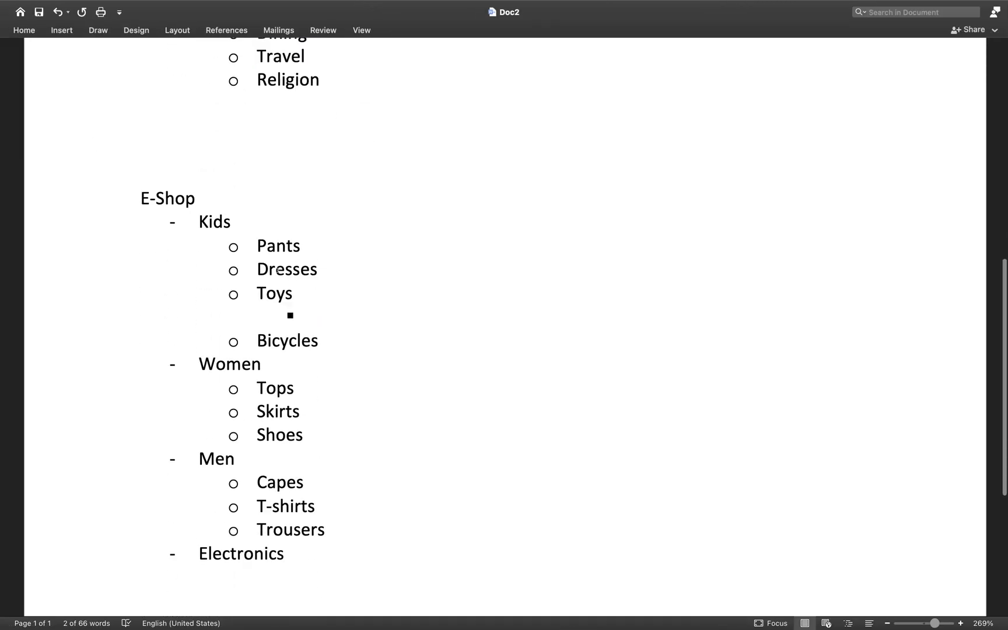
Step: Examine the E-Shop outline, highlighting example items such as Dresses, Tops, Skirts and T-shirts under Kids, Women and Men
click(242, 363)
click(243, 552)
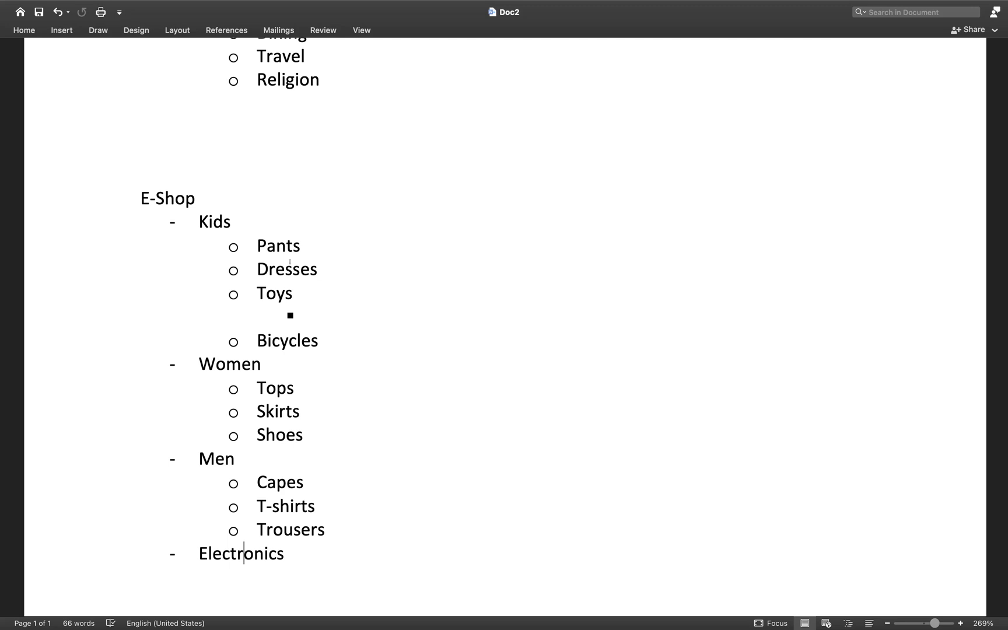
drag(275, 269, 317, 269)
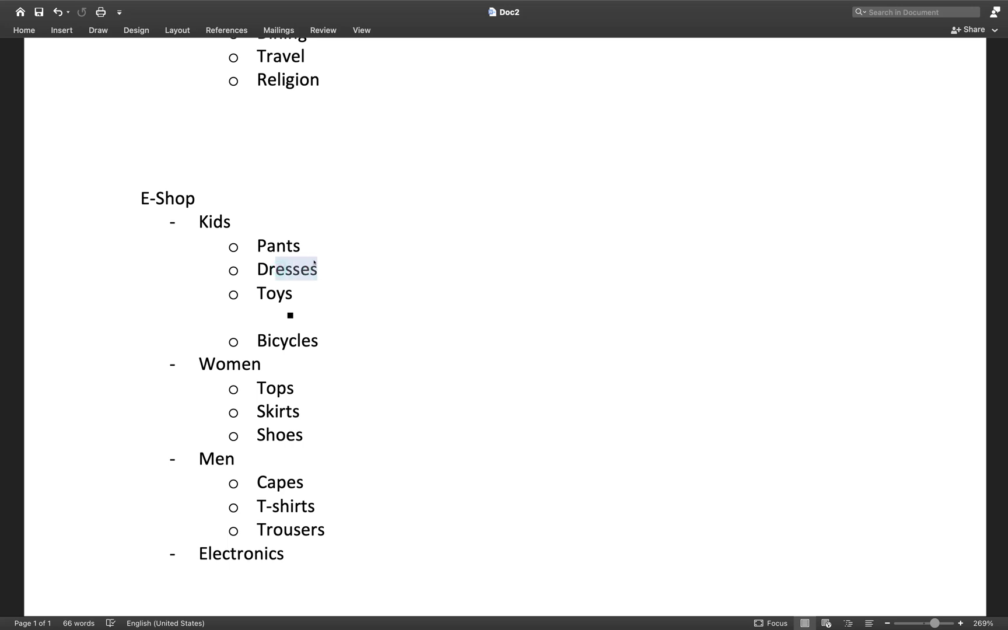
drag(276, 390, 296, 391)
drag(280, 503, 290, 505)
drag(274, 412, 292, 412)
drag(281, 270, 318, 271)
click(289, 504)
drag(300, 501, 326, 505)
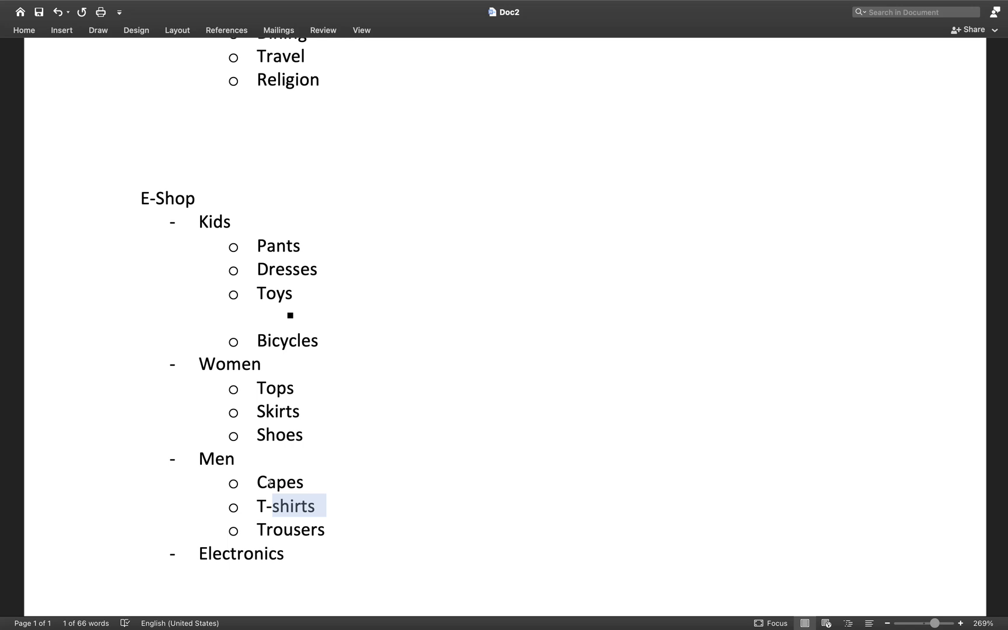
Step: Remove the empty nested bullet line under Toys in the Kids section of the E-Shop outline
scroll(271, 482, down, 1)
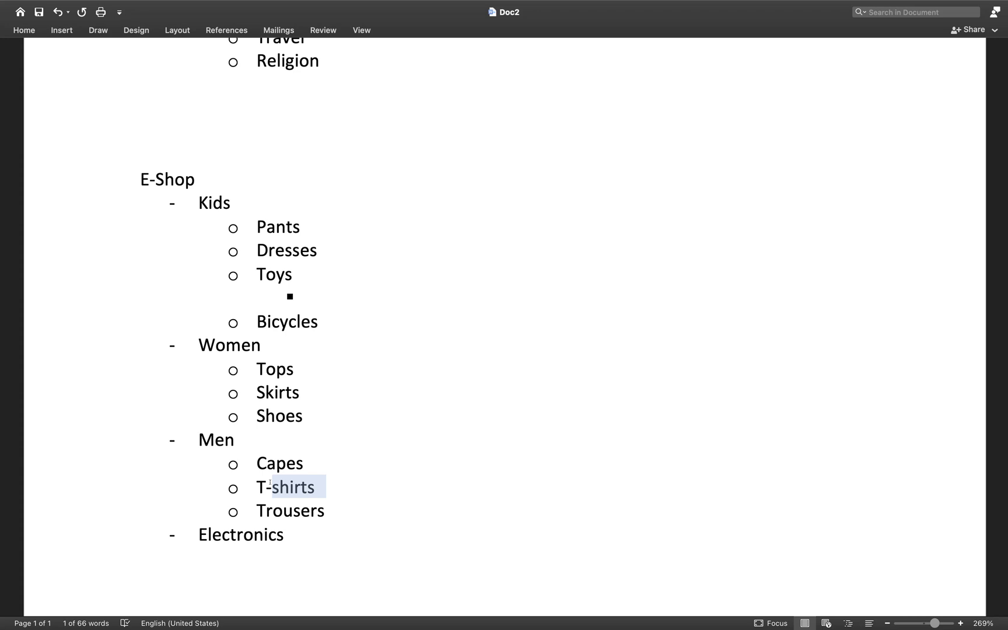
click(309, 286)
key(BackSpace)
key(BackSpace)
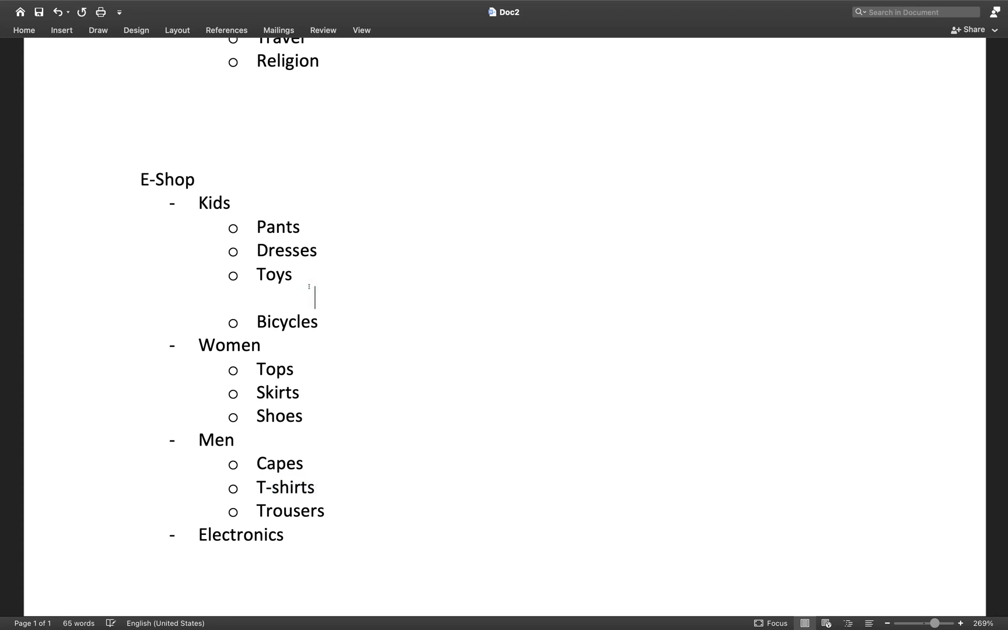
key(BackSpace)
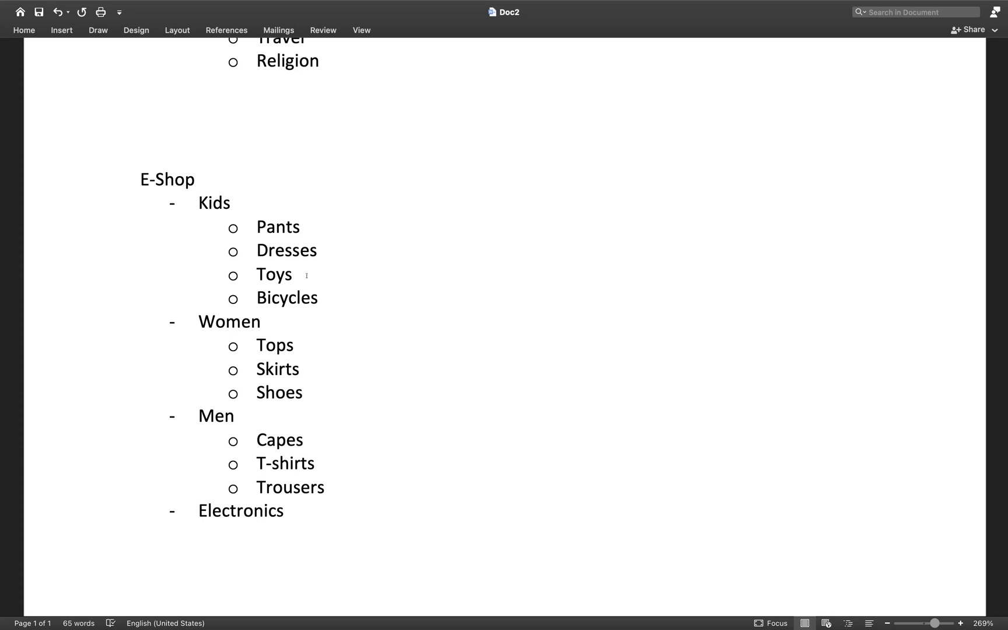
Step: Return from the E-Shop section to the Categories outline and highlight the National News item under News
click(331, 488)
click(243, 293)
click(296, 440)
scroll(251, 217, up, 10)
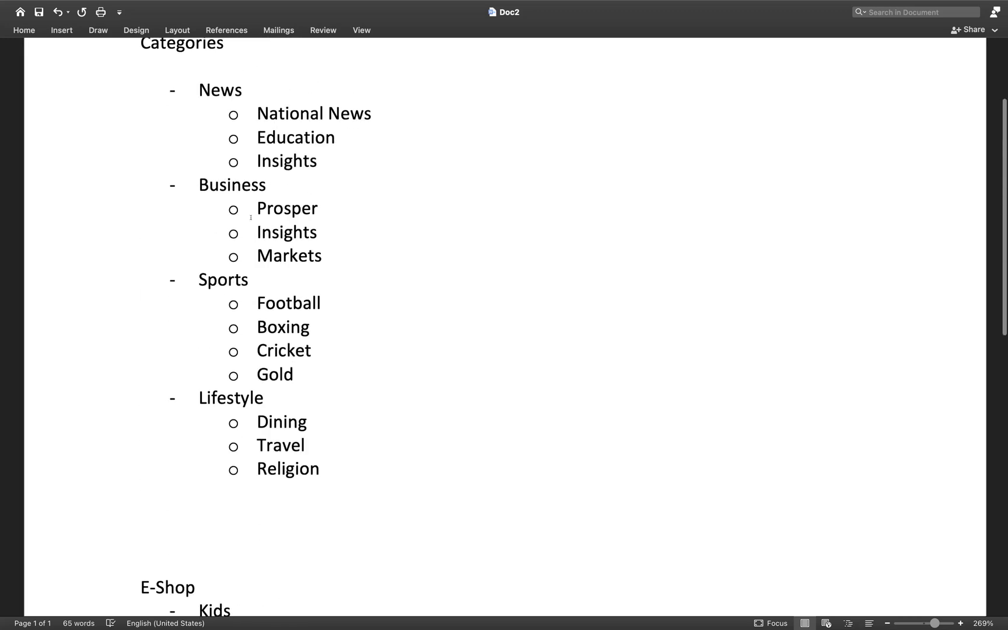
scroll(250, 218, up, 1)
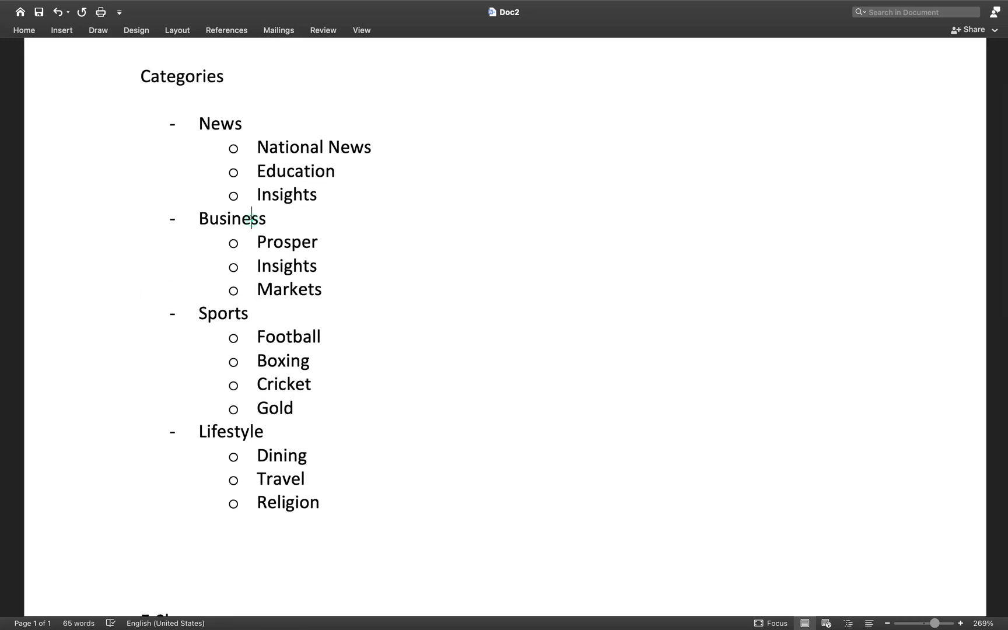
click(251, 217)
drag(278, 149, 340, 147)
click(350, 146)
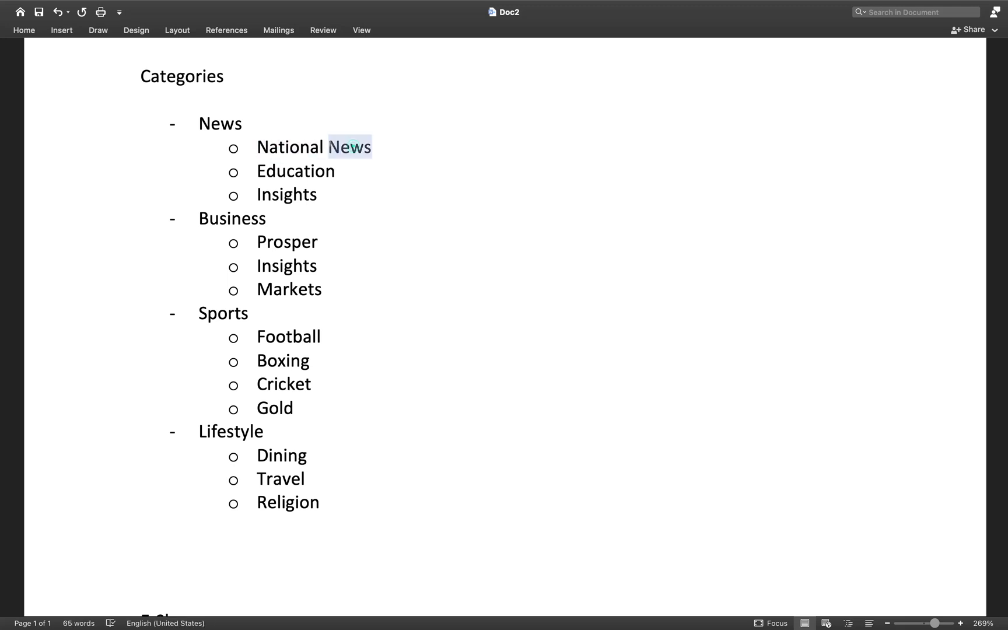
triple_click(352, 147)
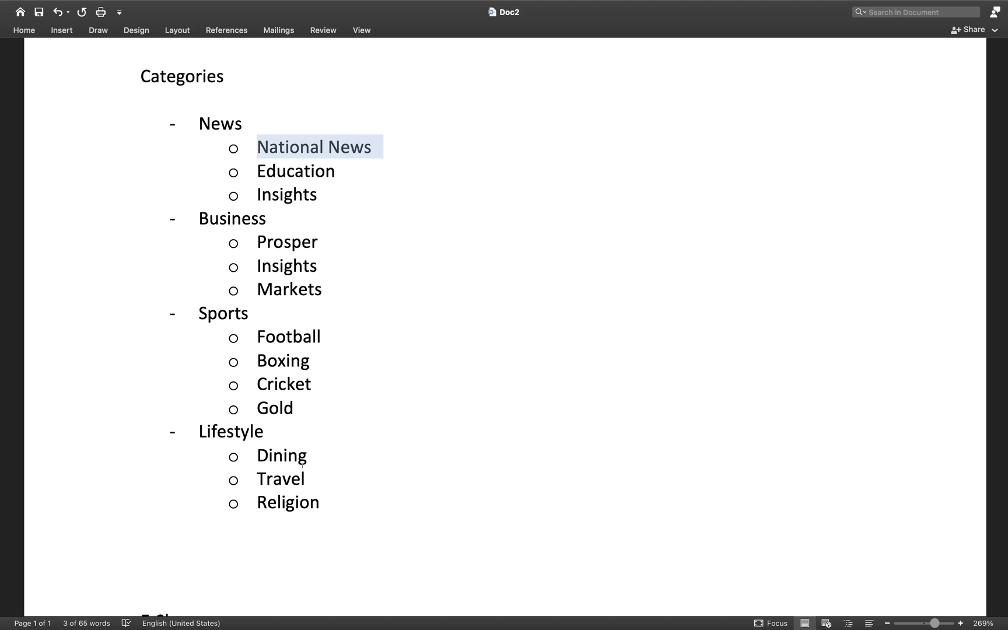
scroll(289, 330, down, 2)
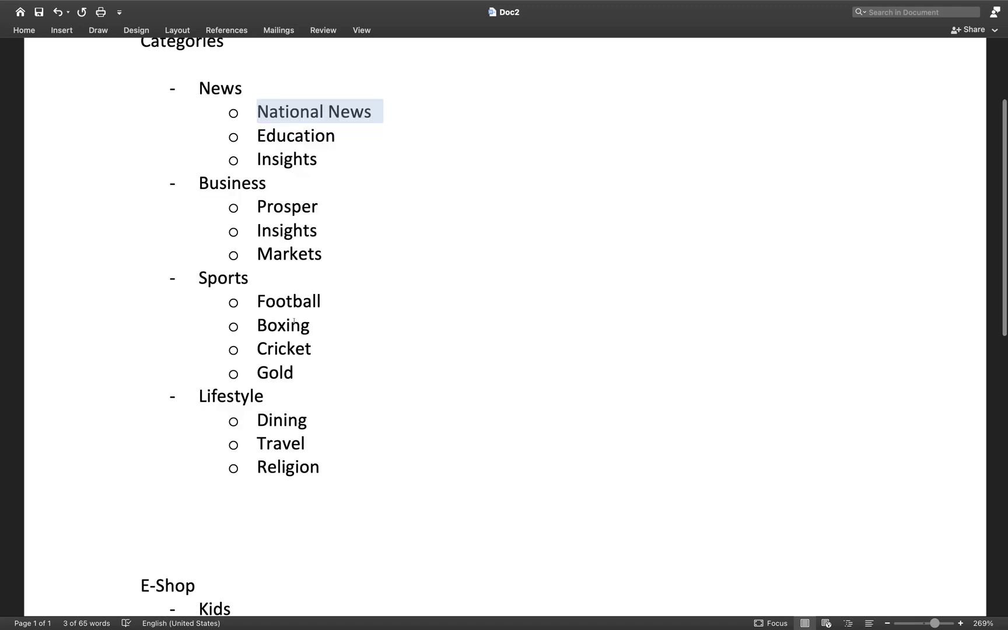
scroll(364, 65, up, 2)
Step: Highlight the Education item under News and compare it with the Business and Sports groups in the outline
click(281, 239)
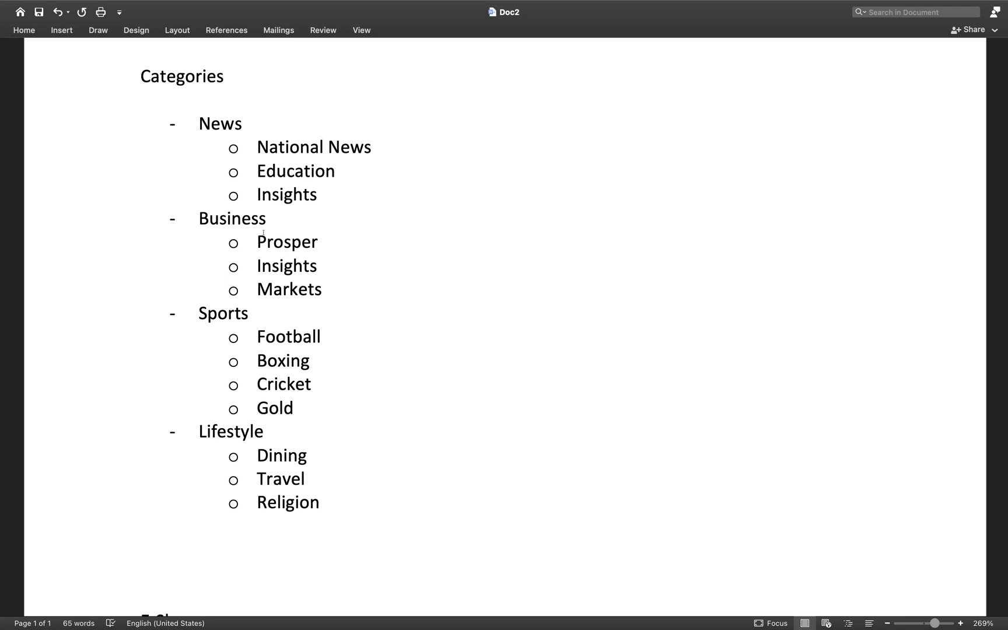
drag(277, 171, 316, 166)
click(306, 170)
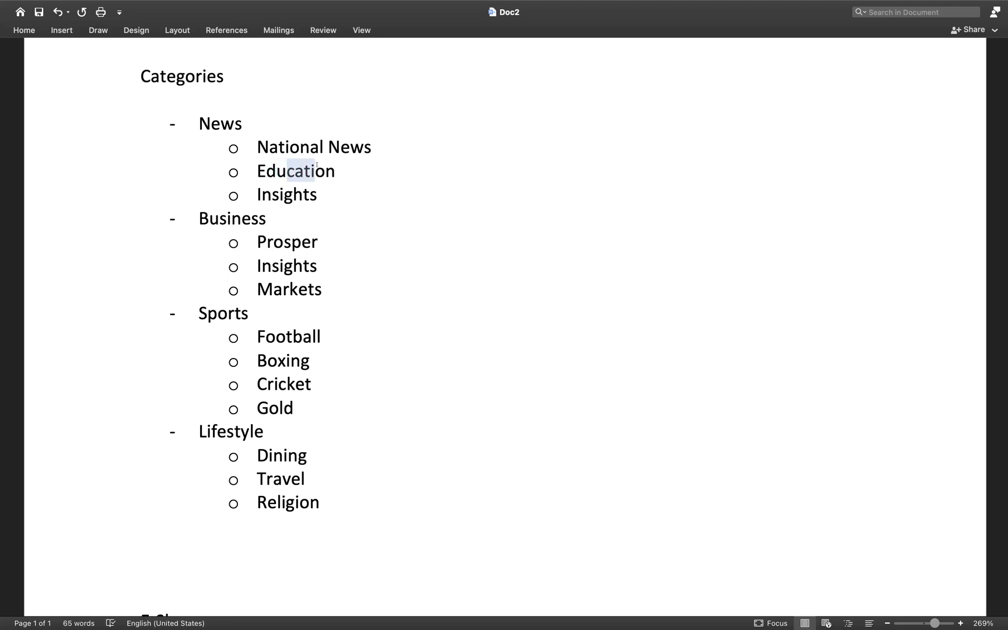
double_click(287, 163)
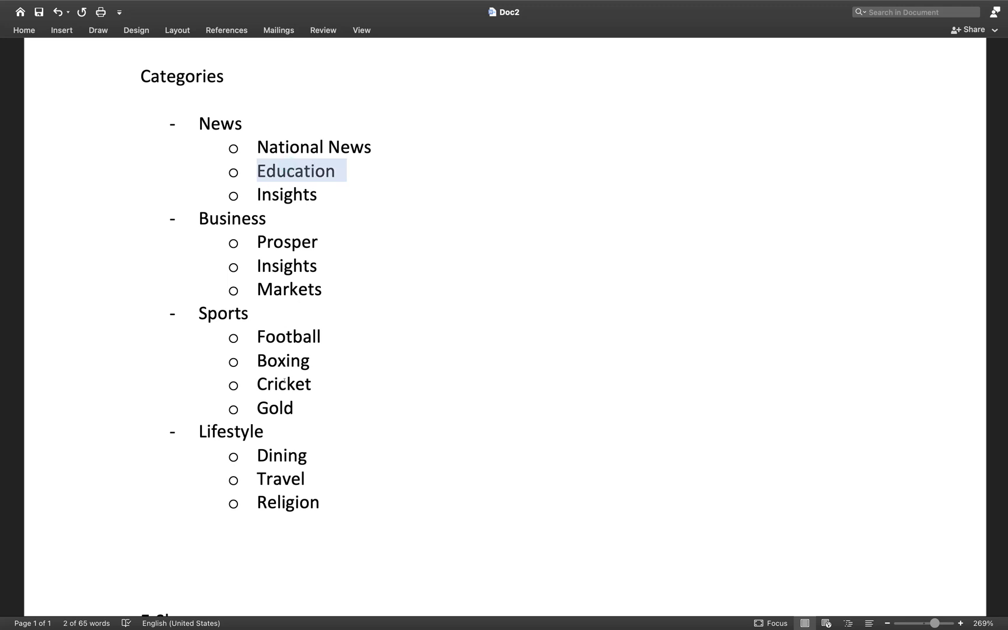
click(289, 361)
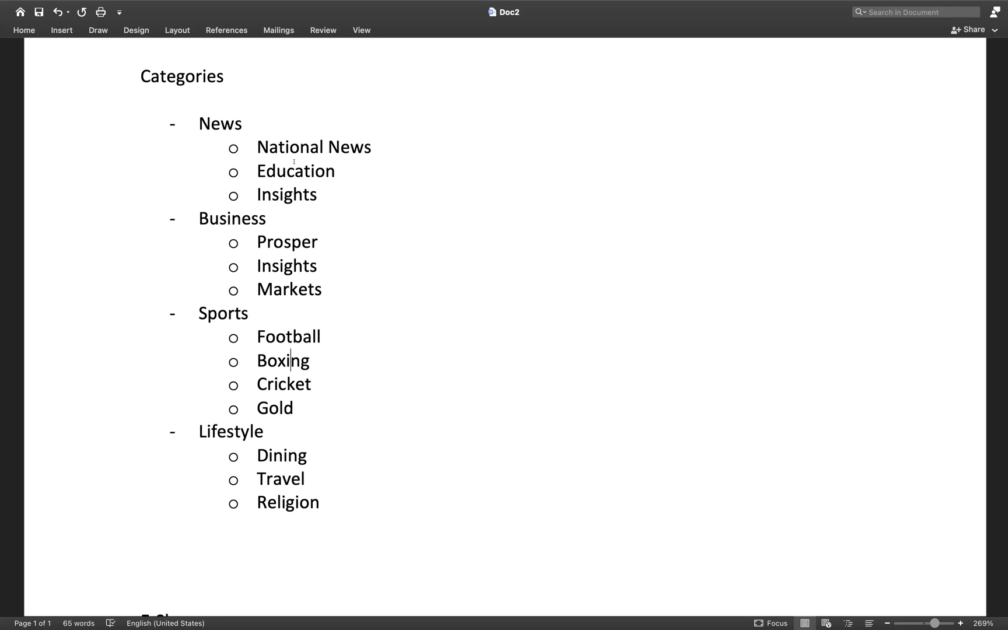
click(226, 207)
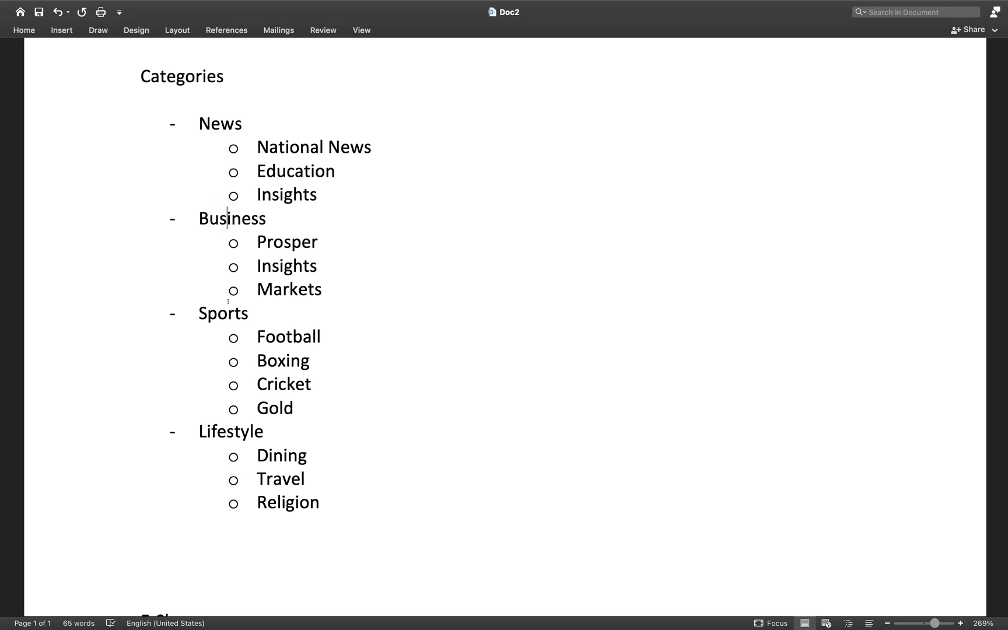
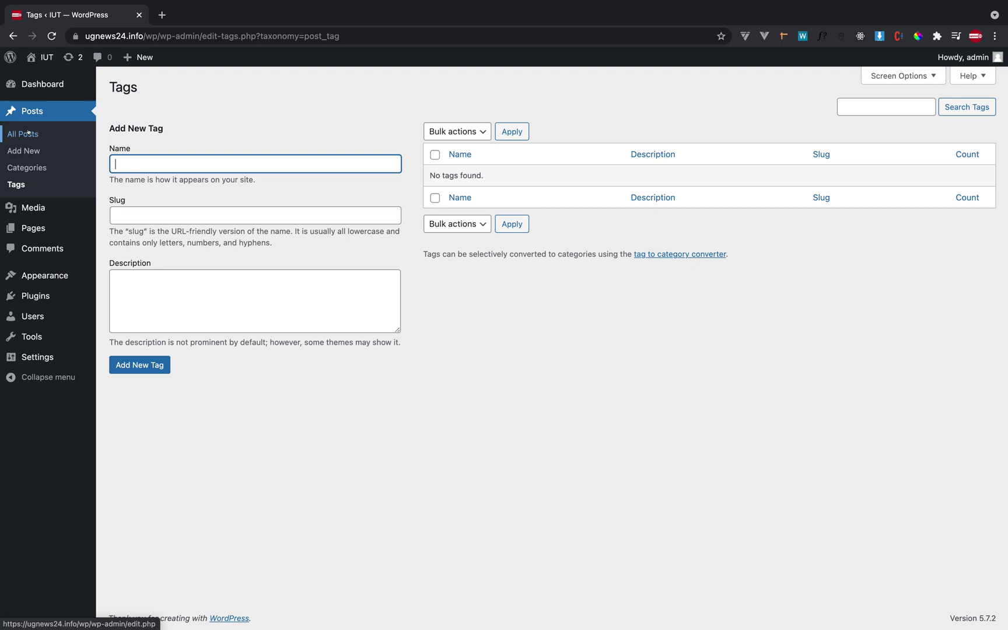
Step: Switch to WordPress, open the list of all posts, and try the site-wide New shortcut for creating a post
click(28, 133)
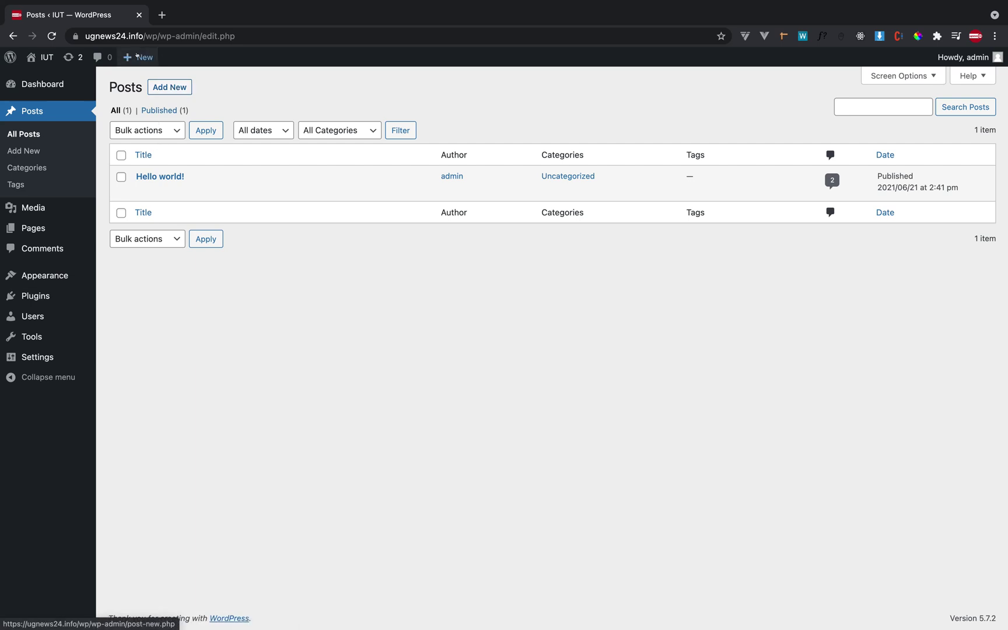
mouse_move(139, 59)
scroll(139, 59, up, 5)
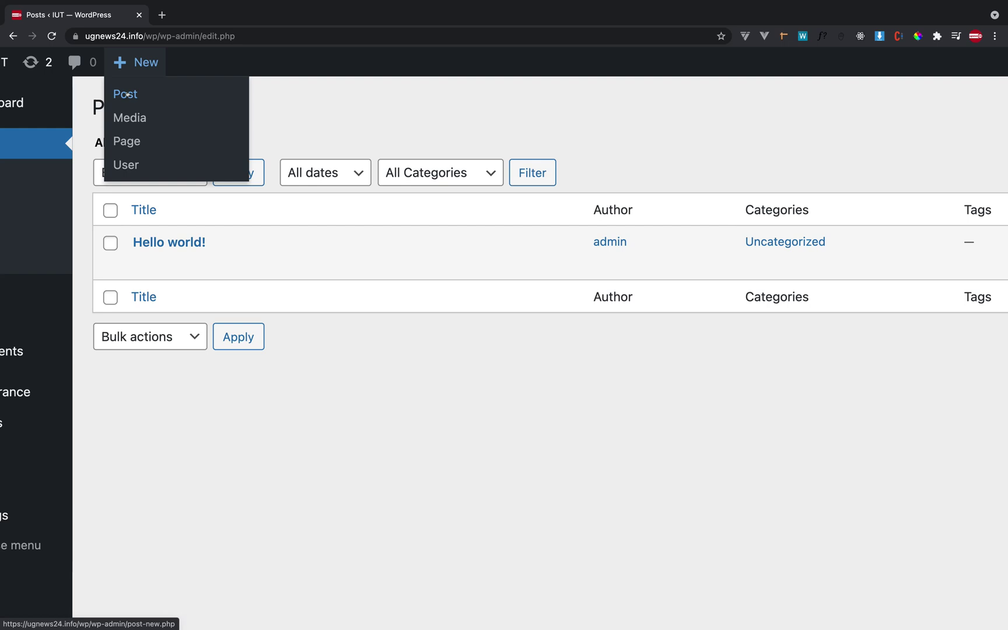
click(128, 95)
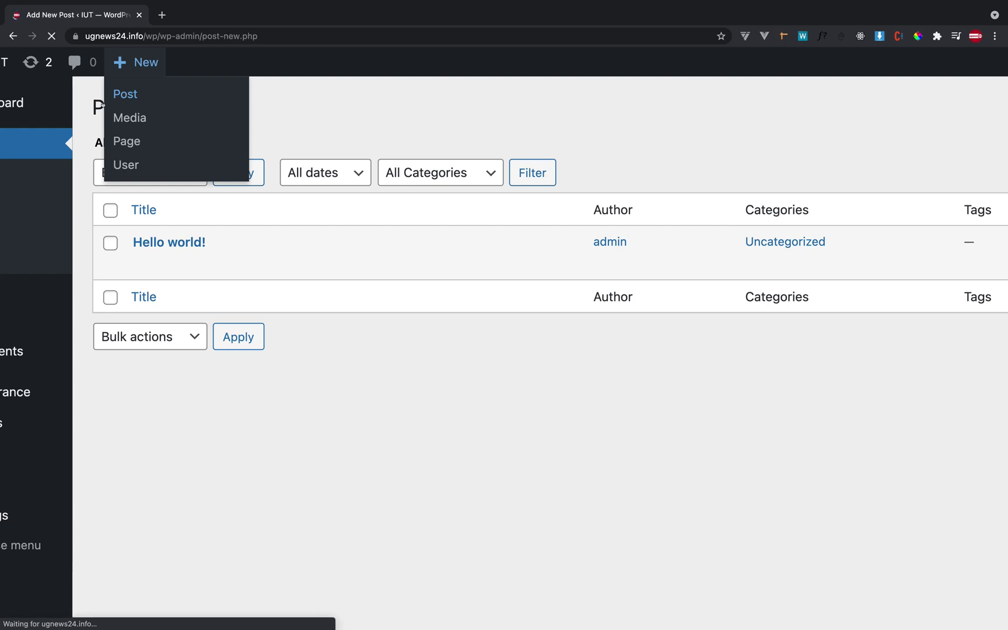
scroll(105, 135, left, 5)
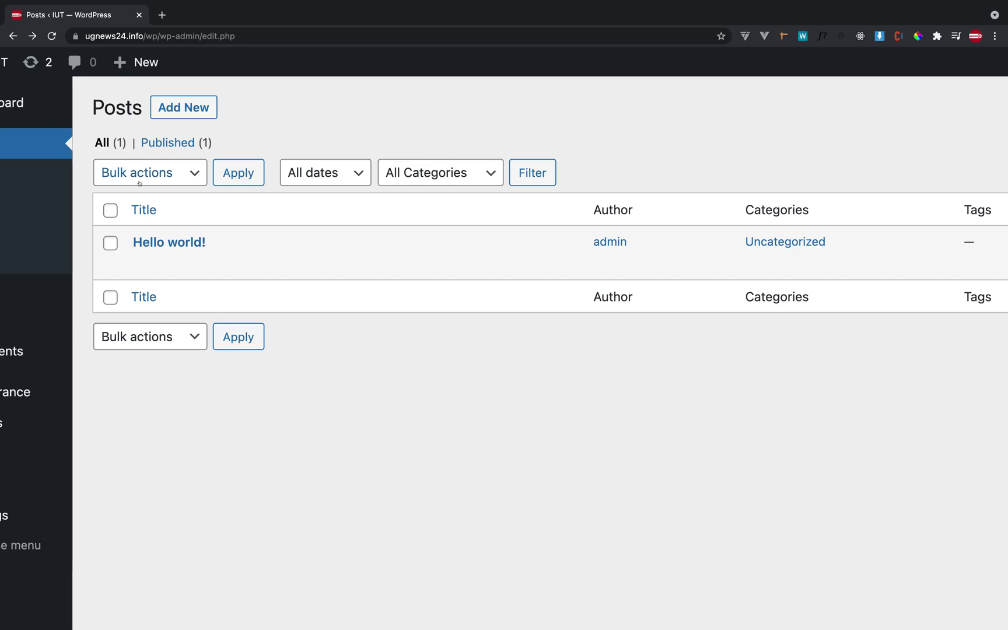
Step: Start a new post from the posts section to open a blank block editor
click(169, 106)
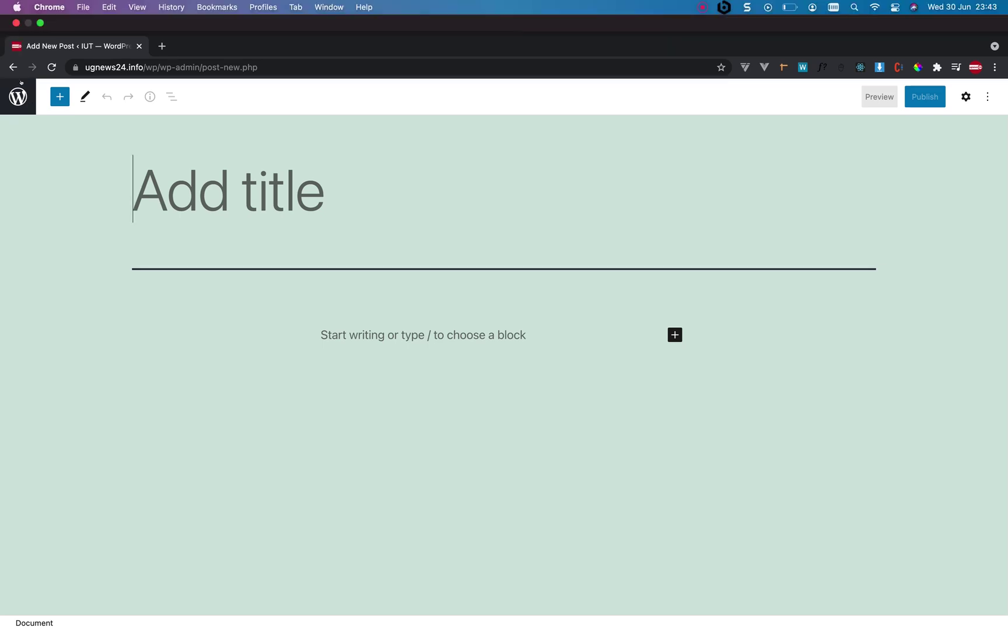
click(21, 88)
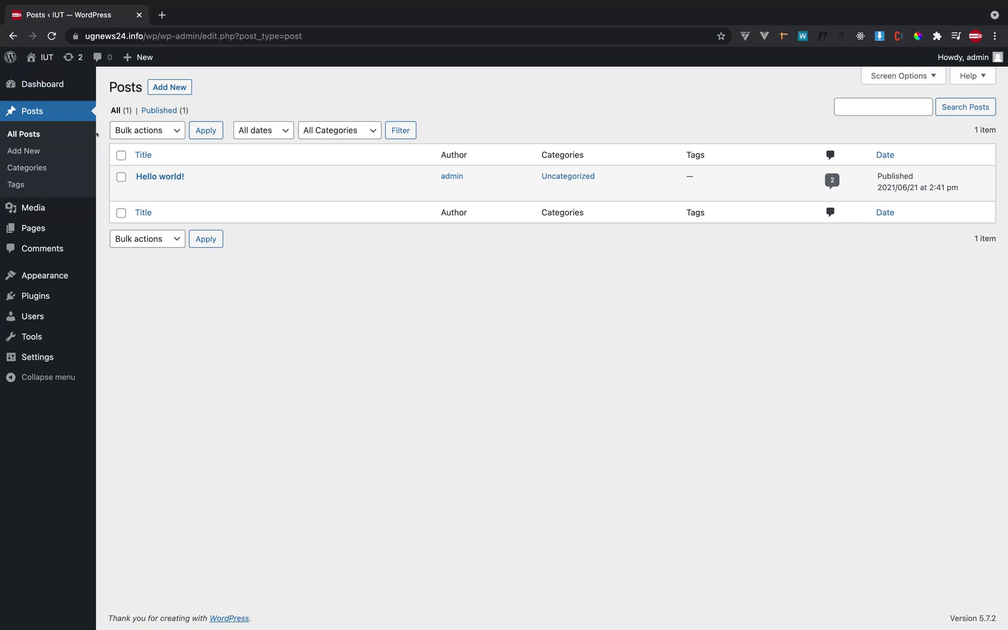
click(30, 152)
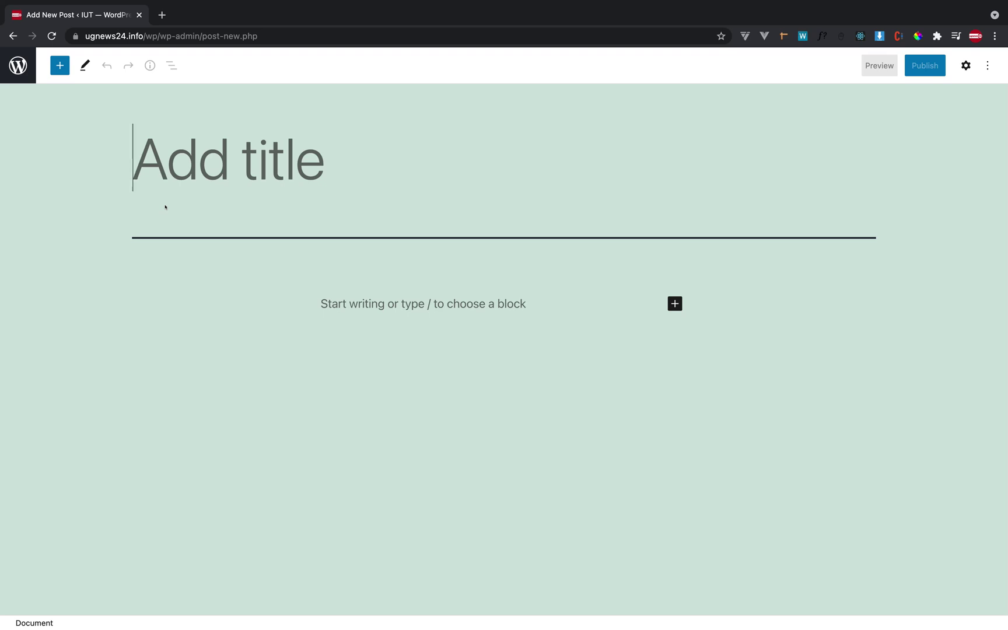
mouse_move(766, 16)
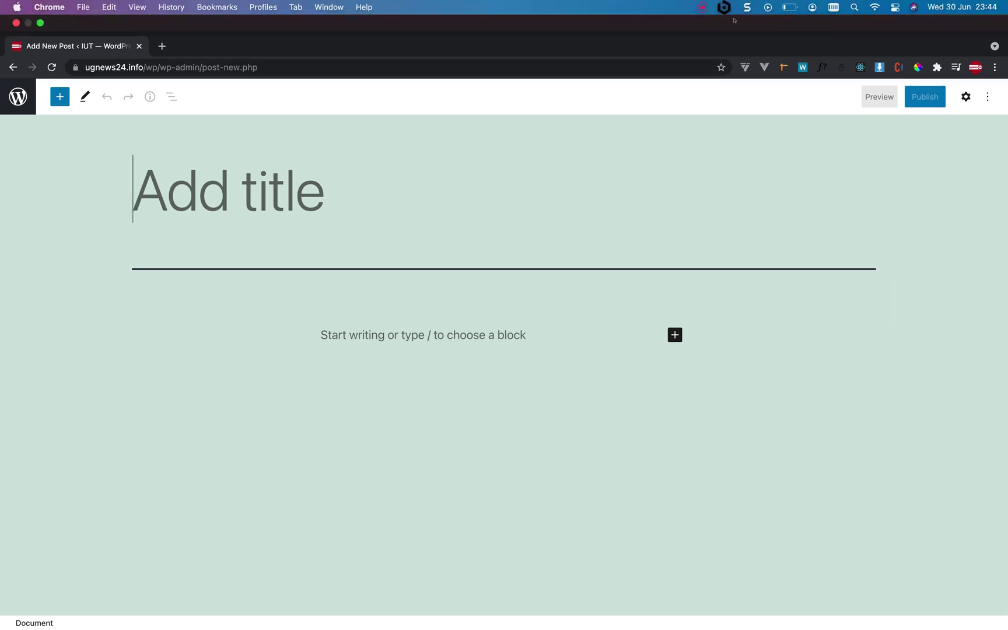
click(702, 7)
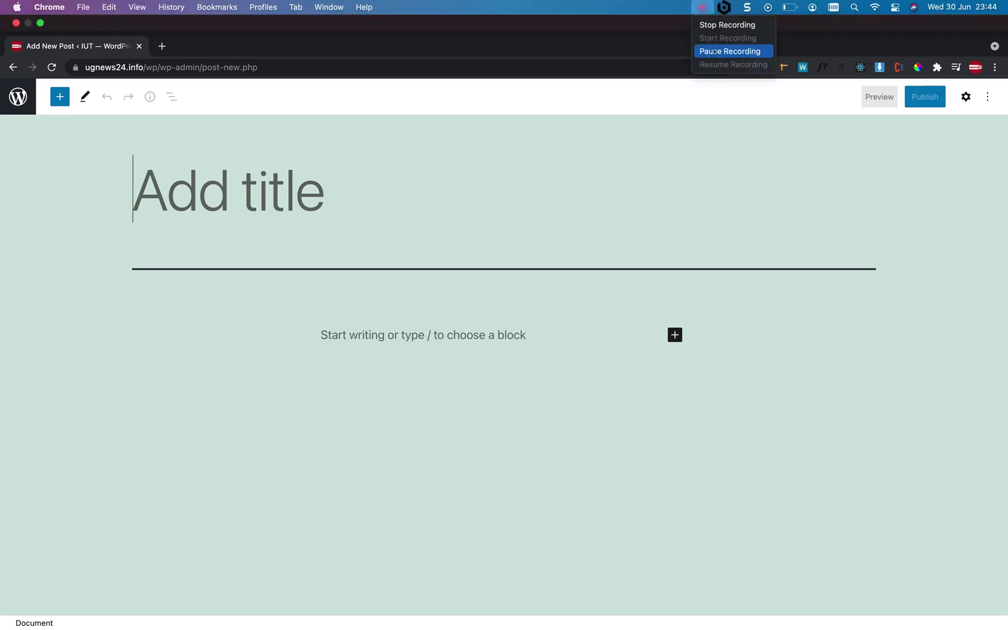
click(714, 52)
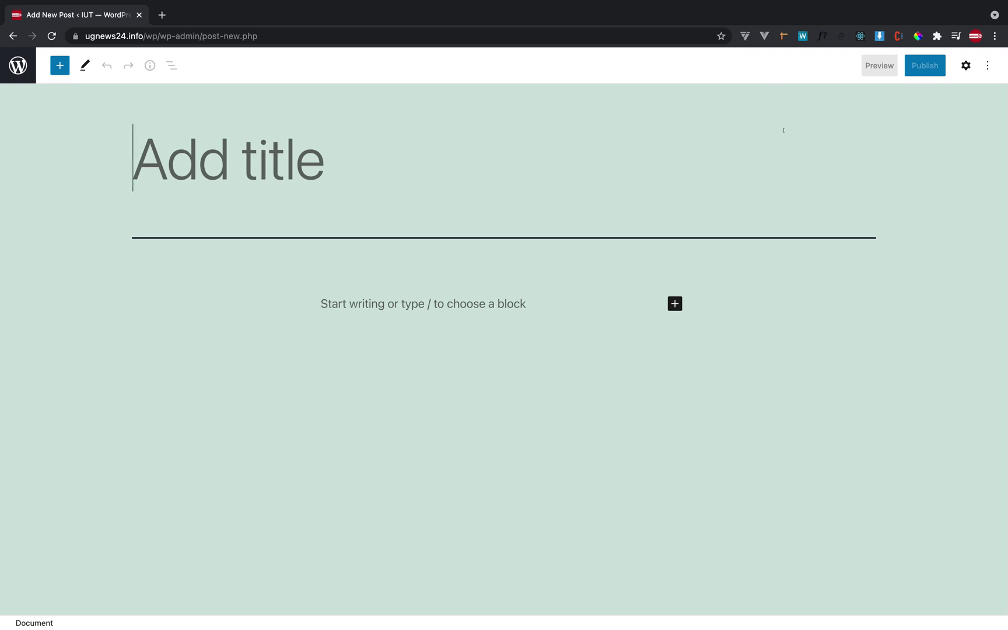
Step: Toggle the settings sidebar of the new post repeatedly, leaving the post settings shown
click(966, 65)
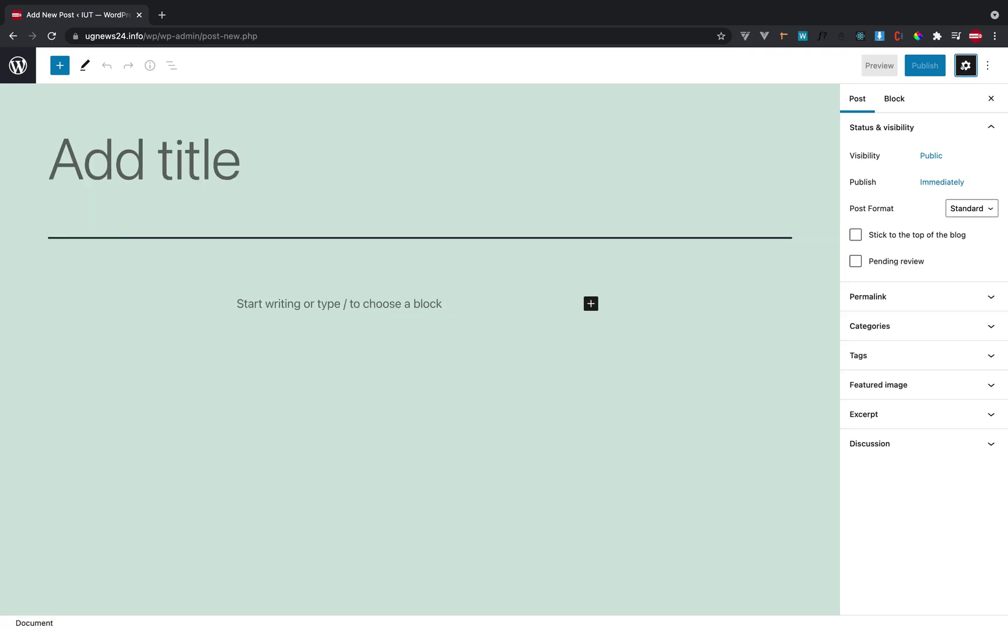
click(964, 66)
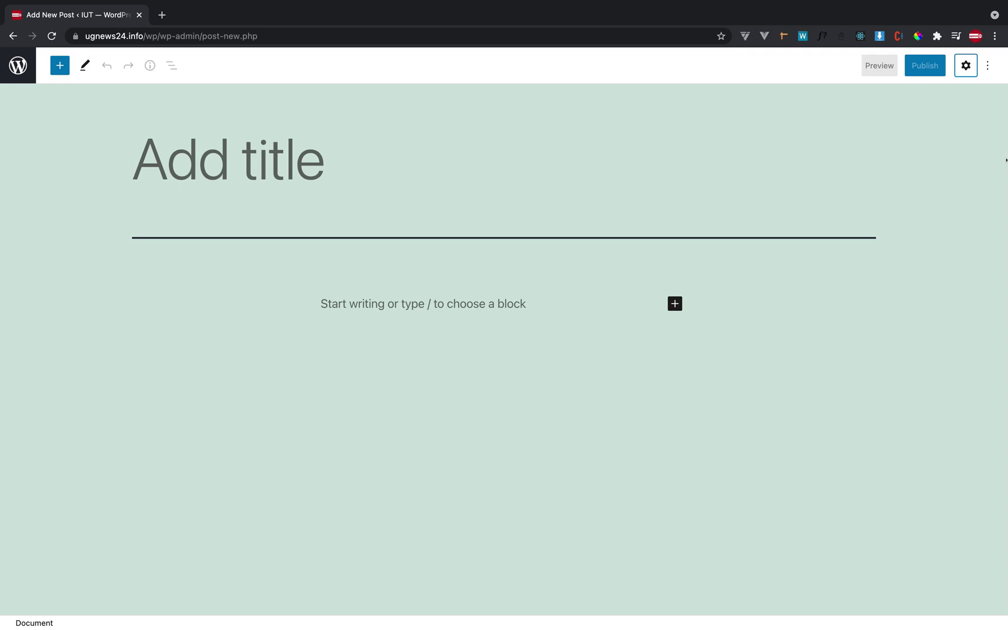
click(963, 64)
click(961, 63)
click(961, 63)
click(961, 63)
click(961, 63)
click(961, 63)
click(961, 63)
click(961, 63)
click(961, 63)
click(961, 63)
click(961, 63)
click(961, 63)
click(961, 63)
click(961, 63)
click(961, 63)
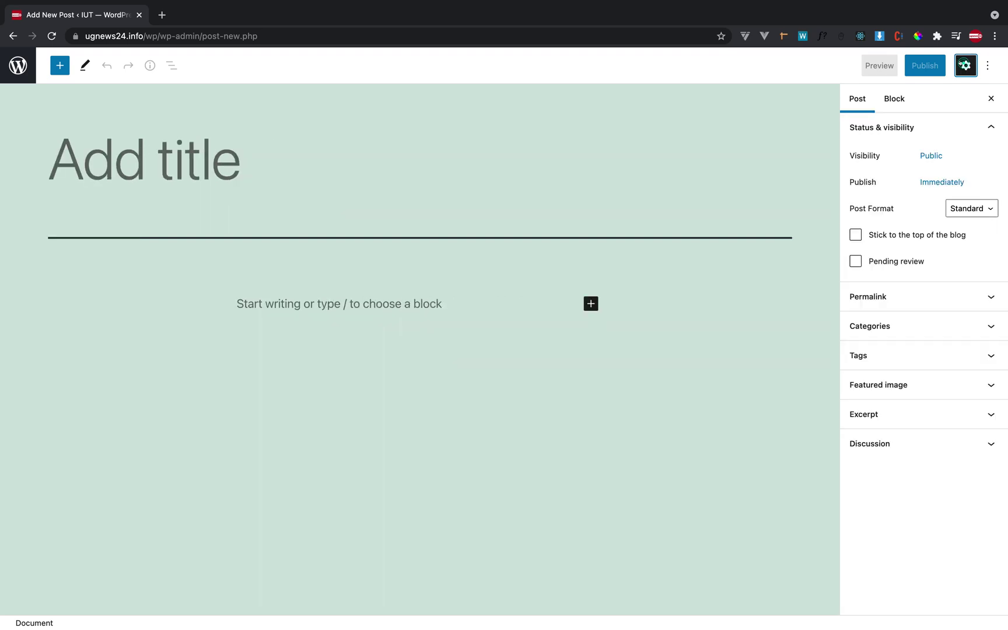
Step: View the editor's additional view, editor and tools options, and return to the post settings
click(987, 65)
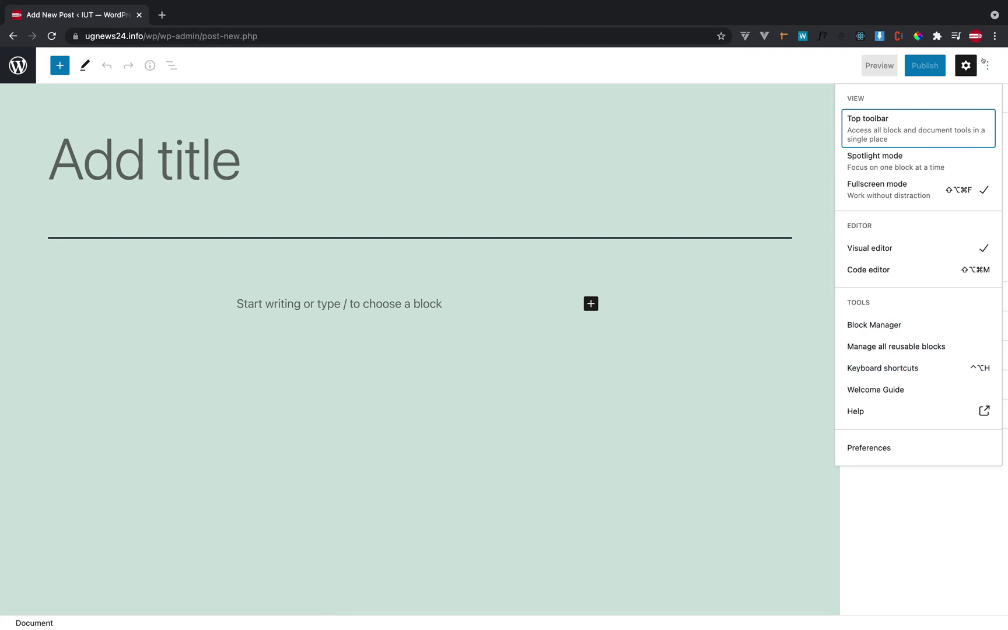
click(965, 65)
click(966, 66)
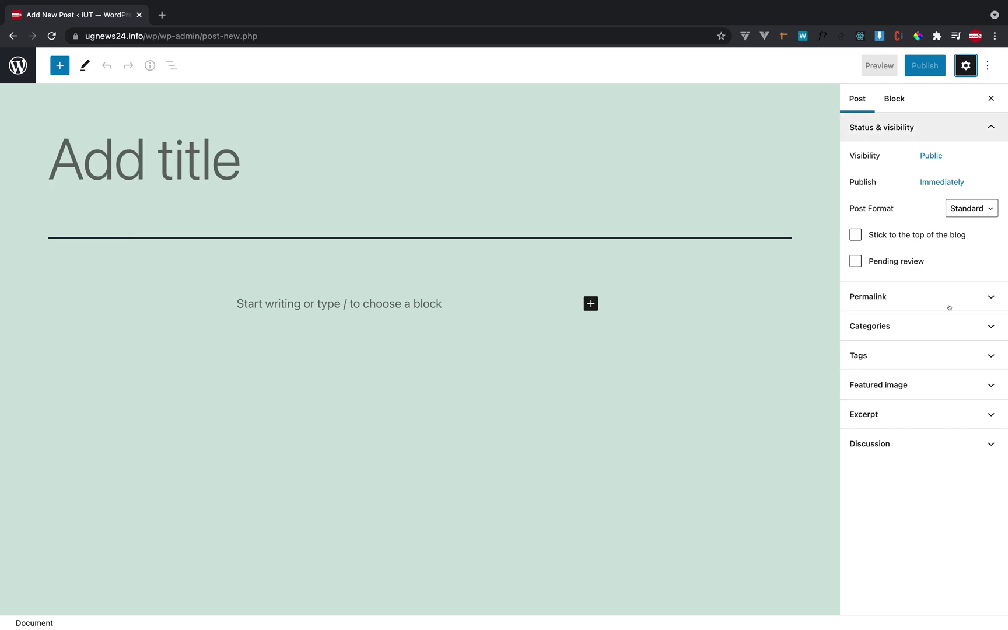
click(958, 69)
click(960, 67)
click(960, 67)
click(960, 67)
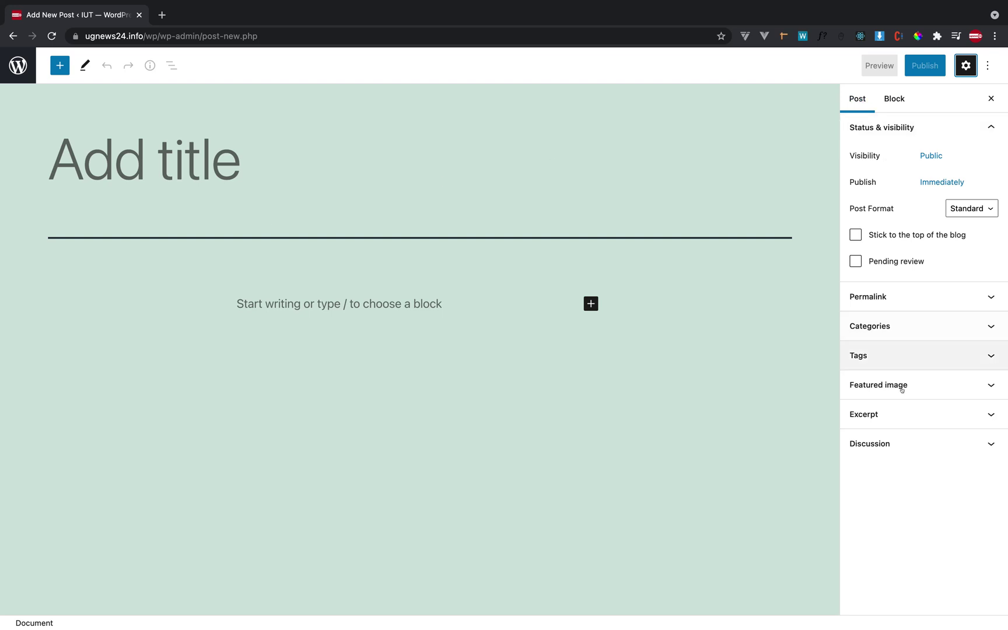
Step: Compare the Post and Block settings of the new post, finishing on the Post settings
click(855, 100)
click(889, 100)
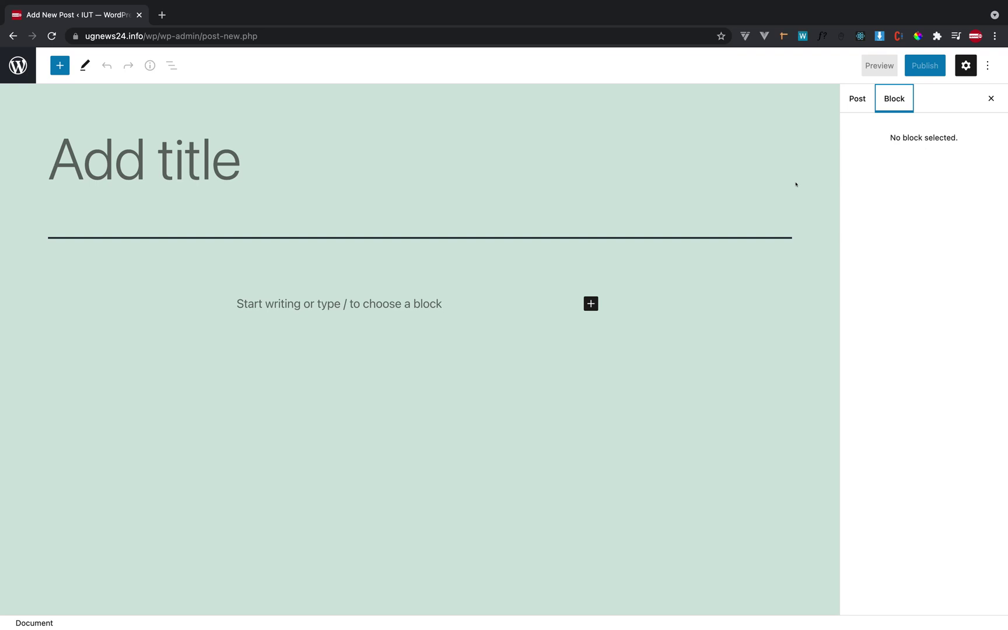
click(853, 98)
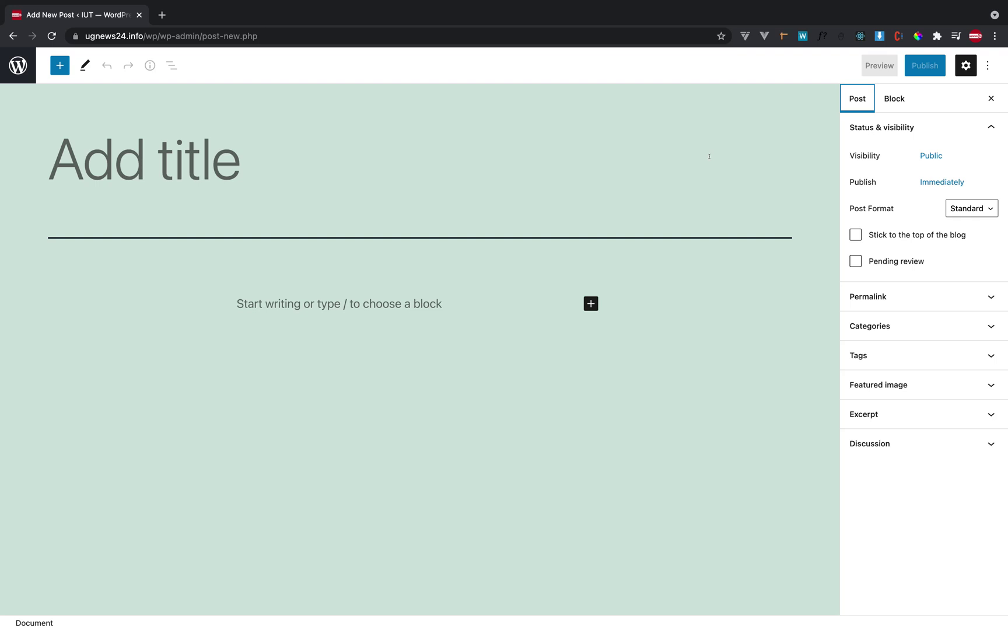
click(892, 98)
click(855, 95)
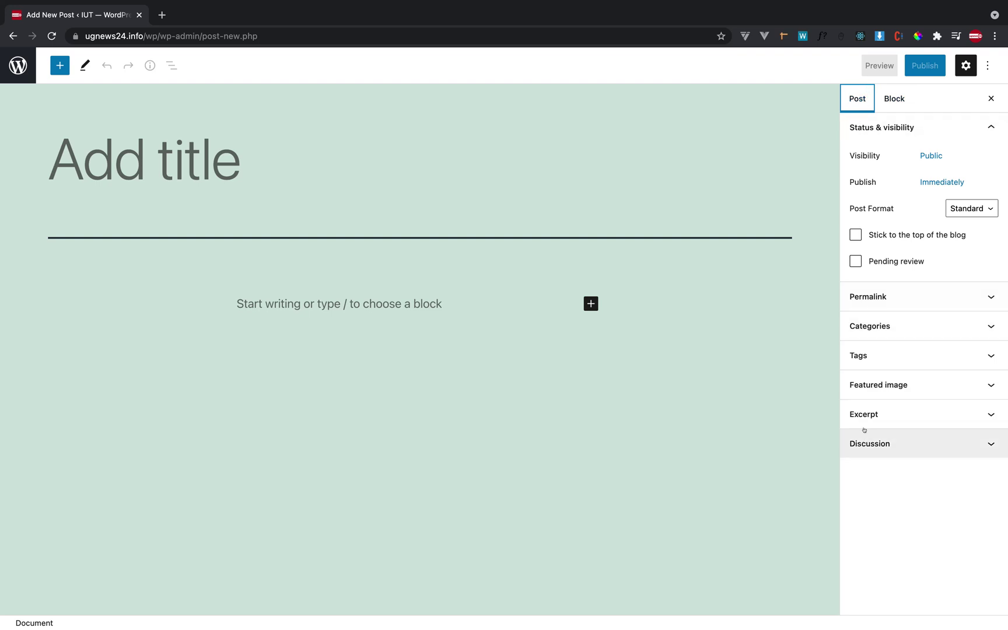
Step: Switch to the other Chrome window and view the Daily Monitor's Our Blog Rules page
key(ctrl+Right)
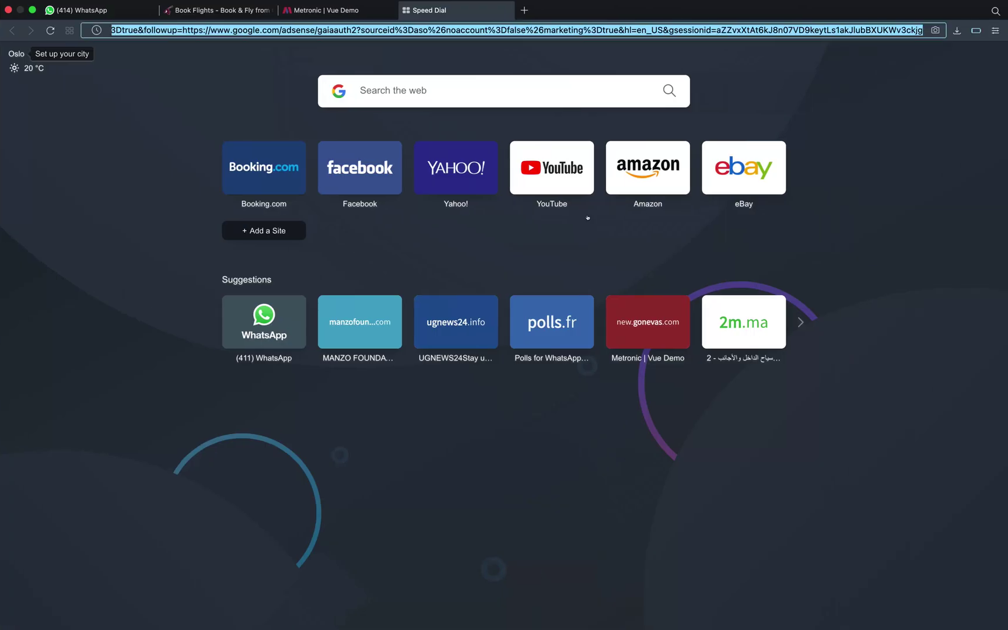
key(ctrl+Left)
key(ctrl+Left)
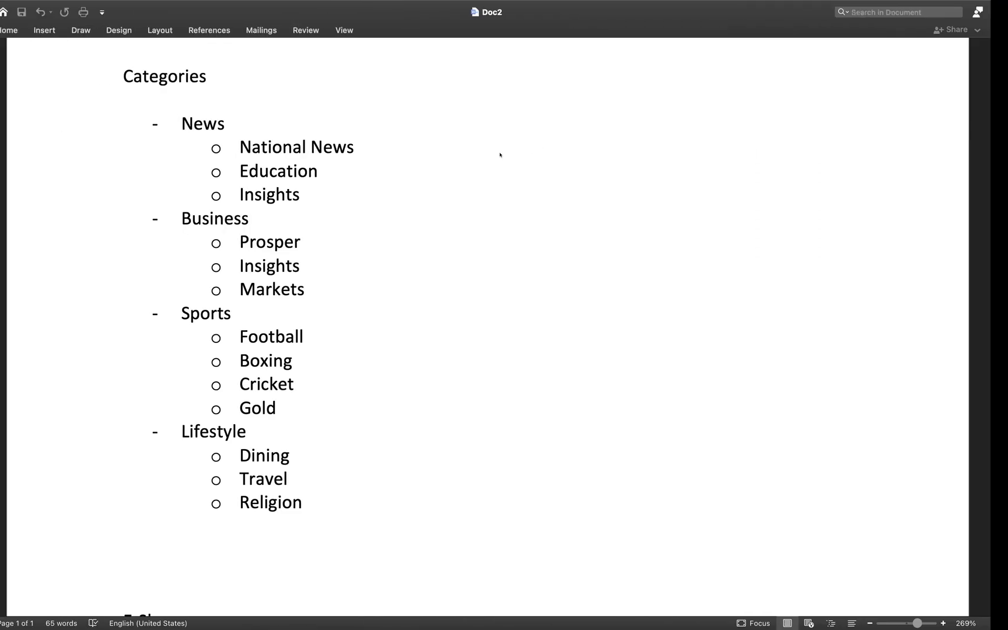
key(ctrl+Right)
key(ctrl+Right)
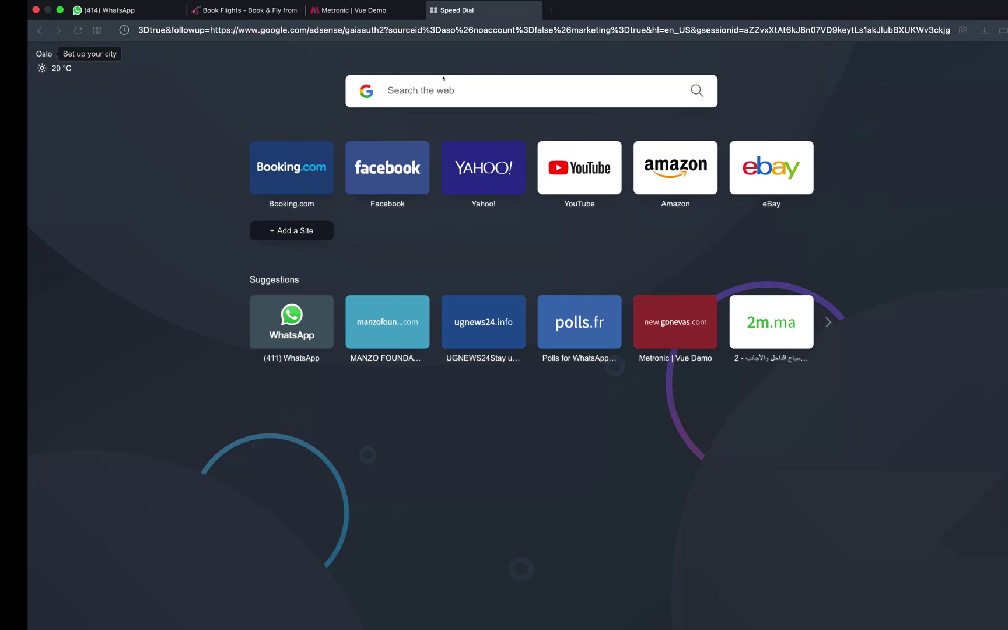
key(ctrl+Right)
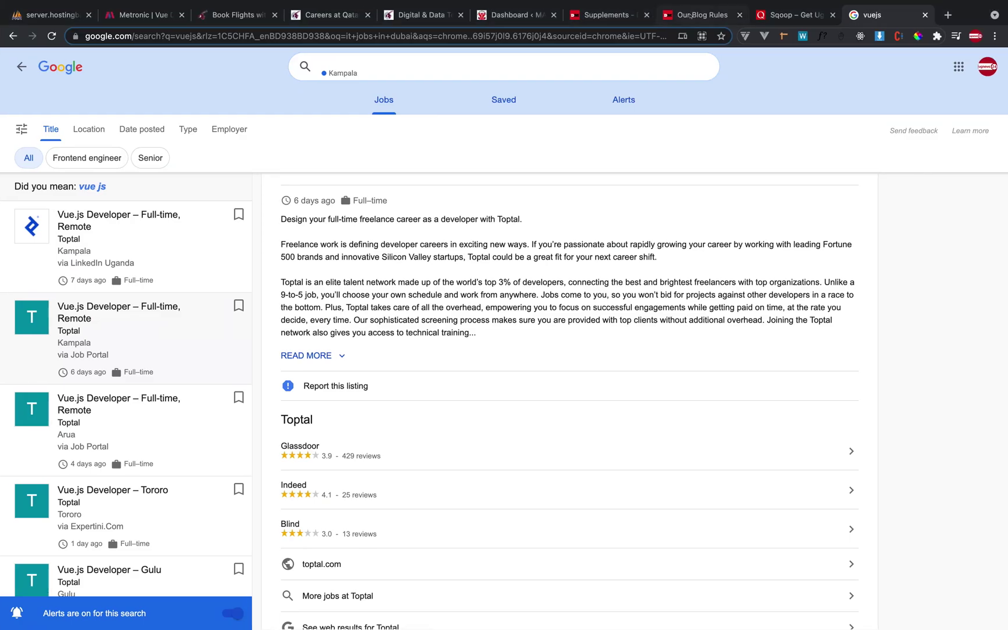
click(692, 15)
scroll(640, 222, up, 5)
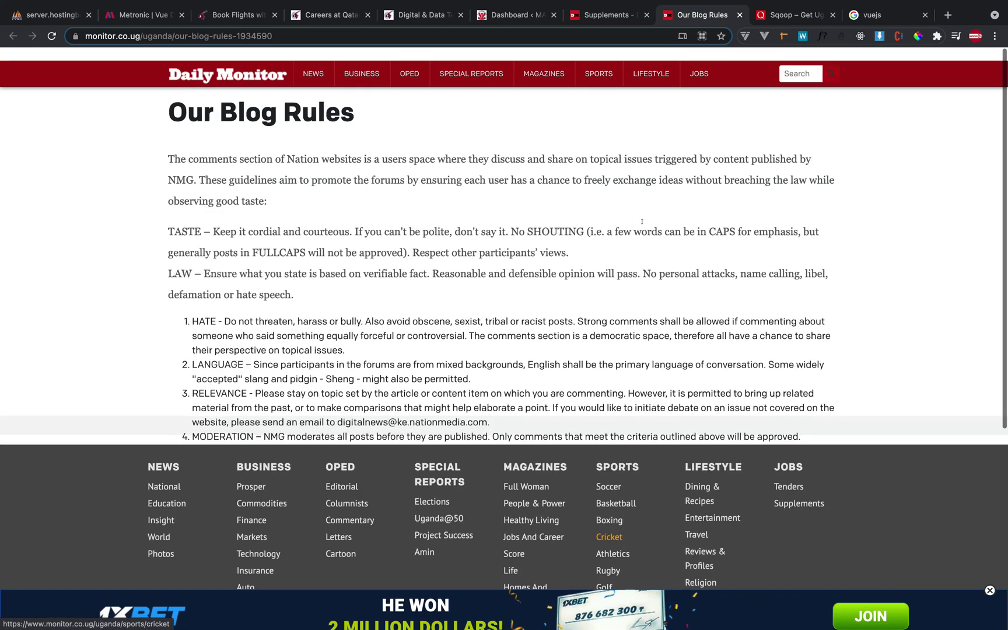
Step: From the Daily Monitor Supplements page, go to the site's home page and open the lead story "I infected my children with Covid"
click(613, 15)
scroll(446, 245, up, 15)
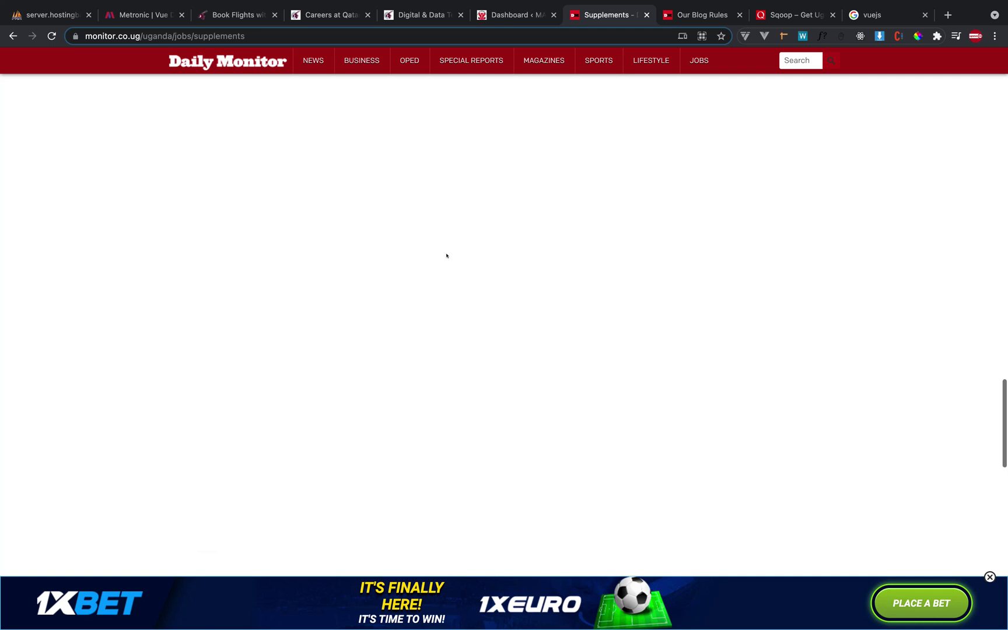
scroll(447, 255, up, 5)
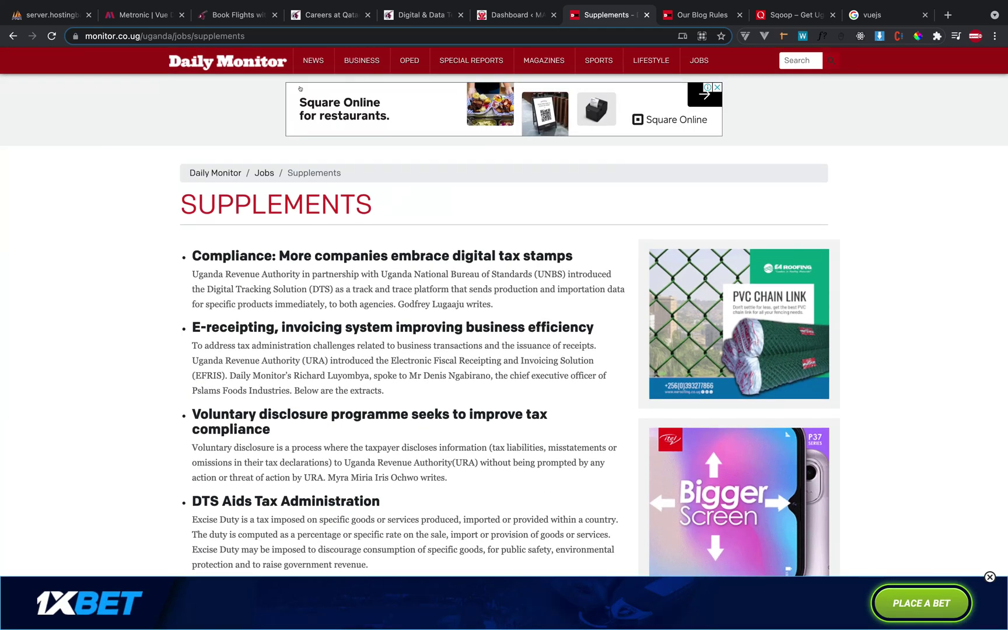
click(259, 63)
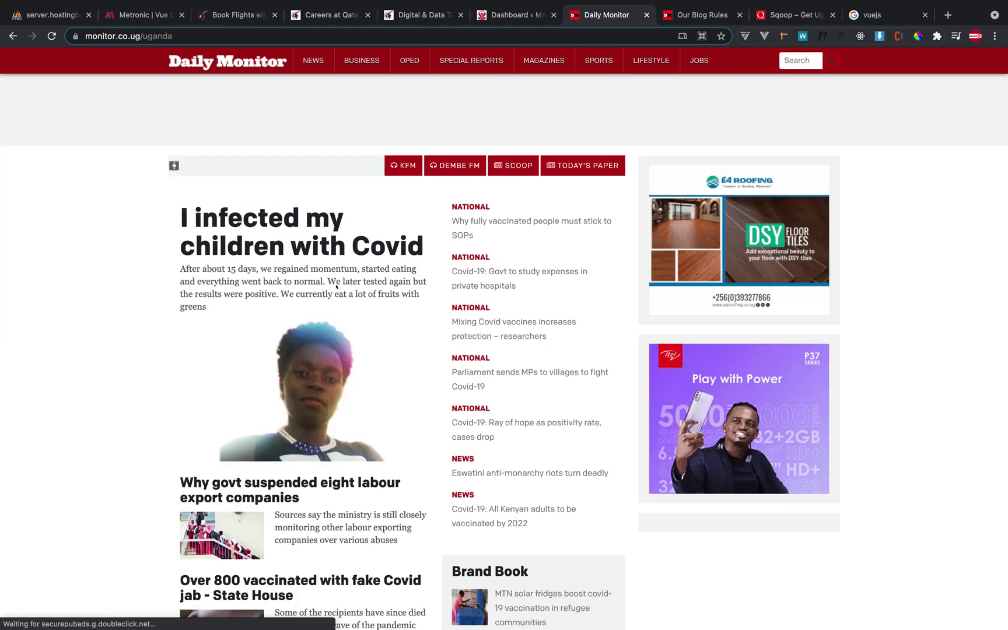
click(339, 287)
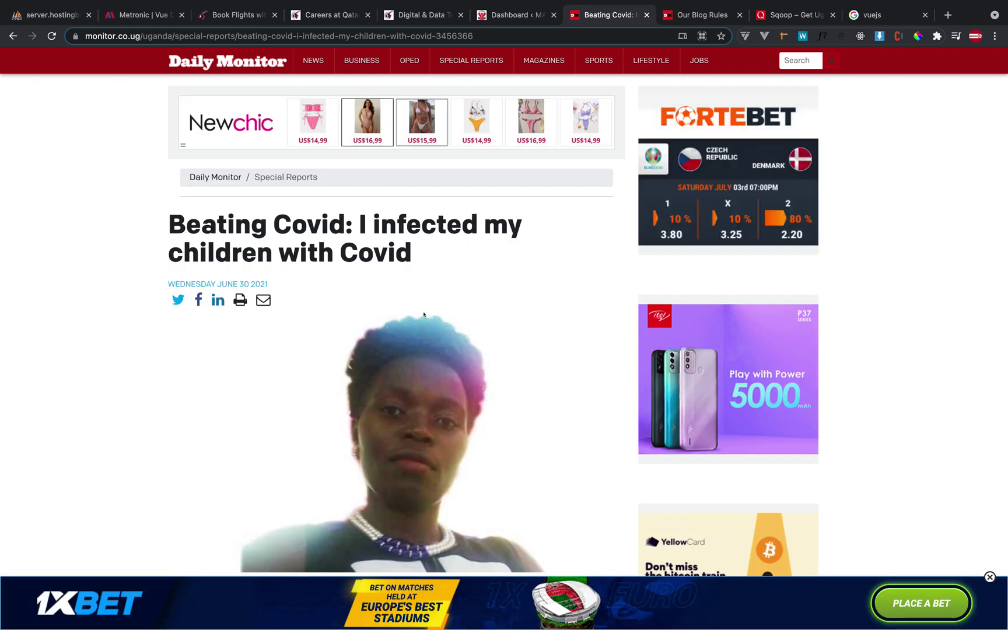
scroll(470, 367, down, 1)
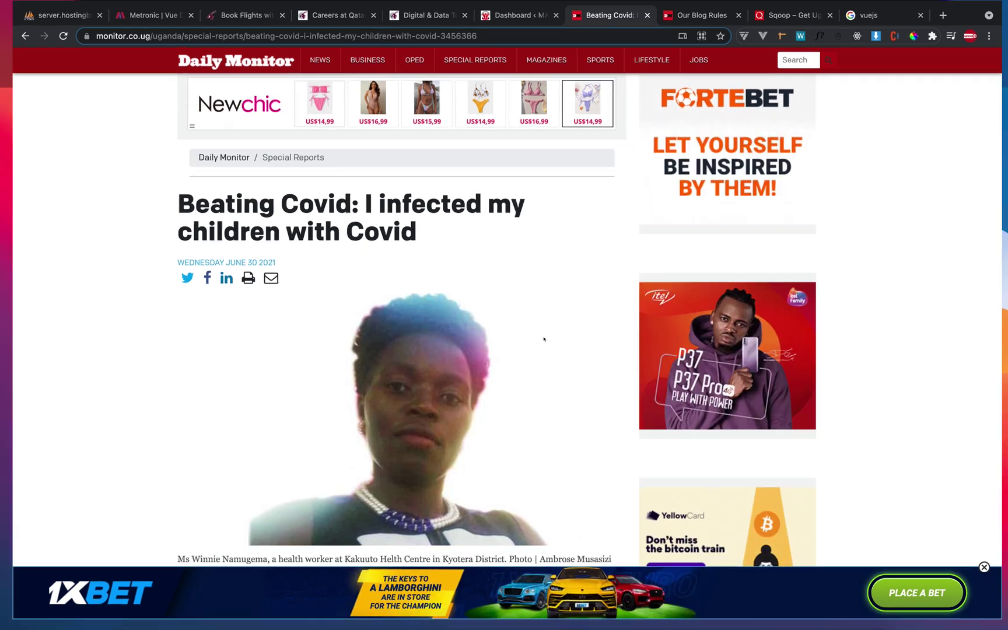
Step: Move the article's full-screen browser space directly beside the Add New Post space and return to the article
key(ctrl+Up)
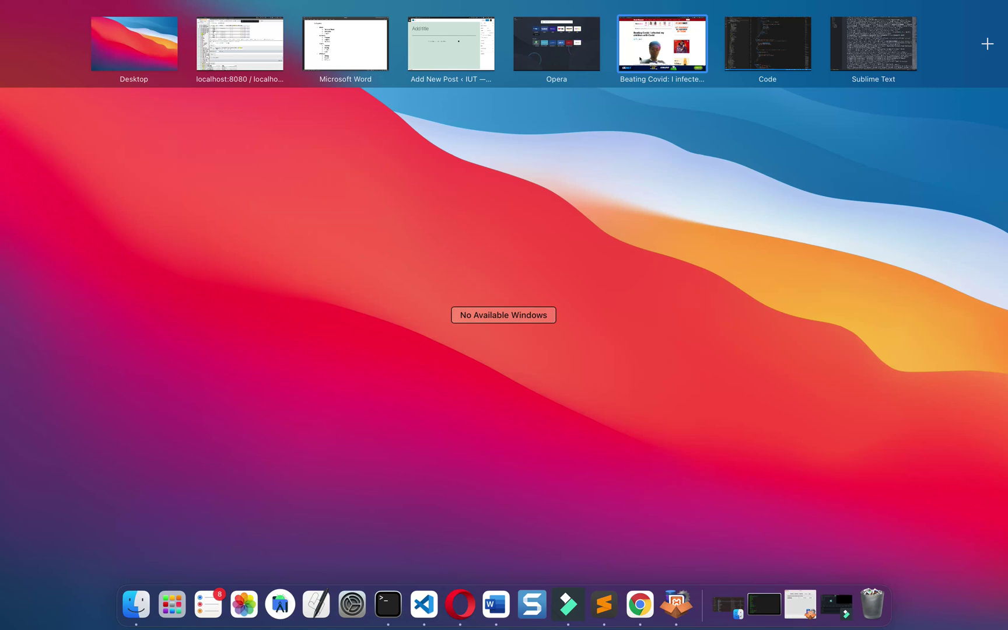
drag(640, 58, 528, 47)
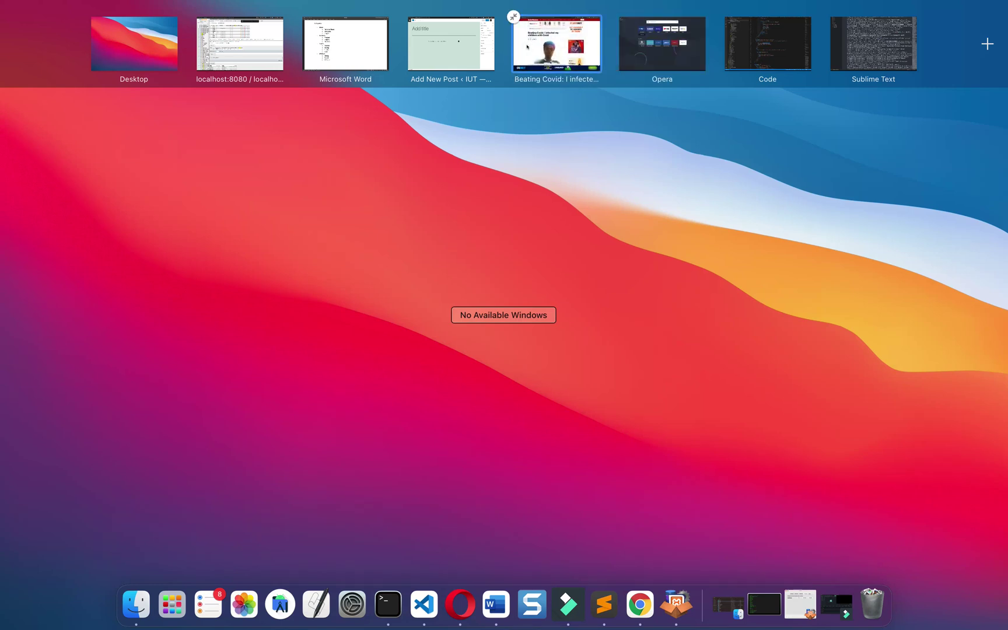
click(527, 47)
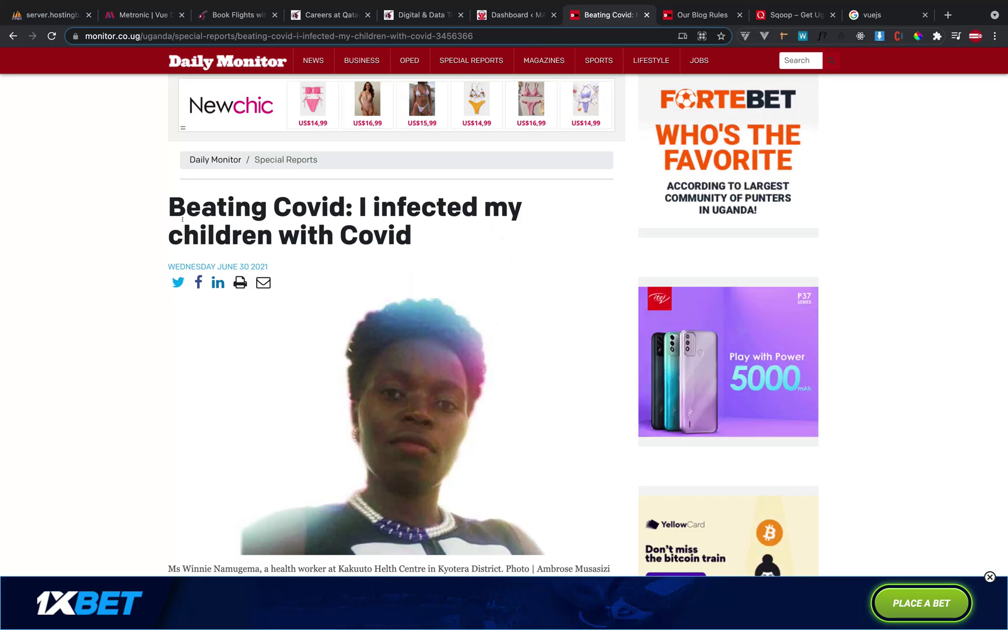
Step: Close the article page's advertising banner and copy the headline "Beating Covid: I infected my children with Covid"
key(super+a)
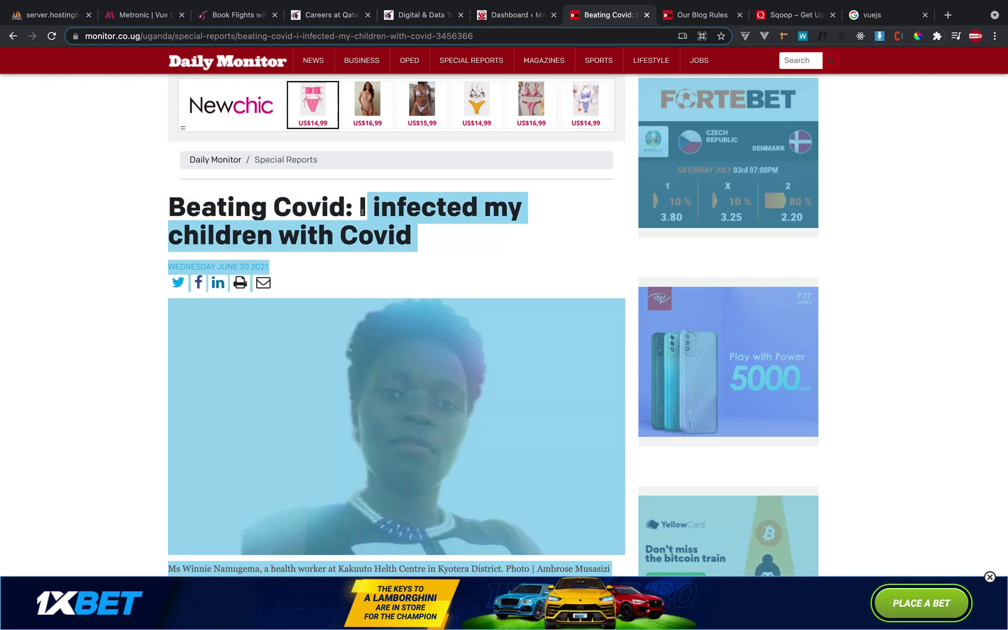
click(402, 217)
drag(412, 237, 174, 197)
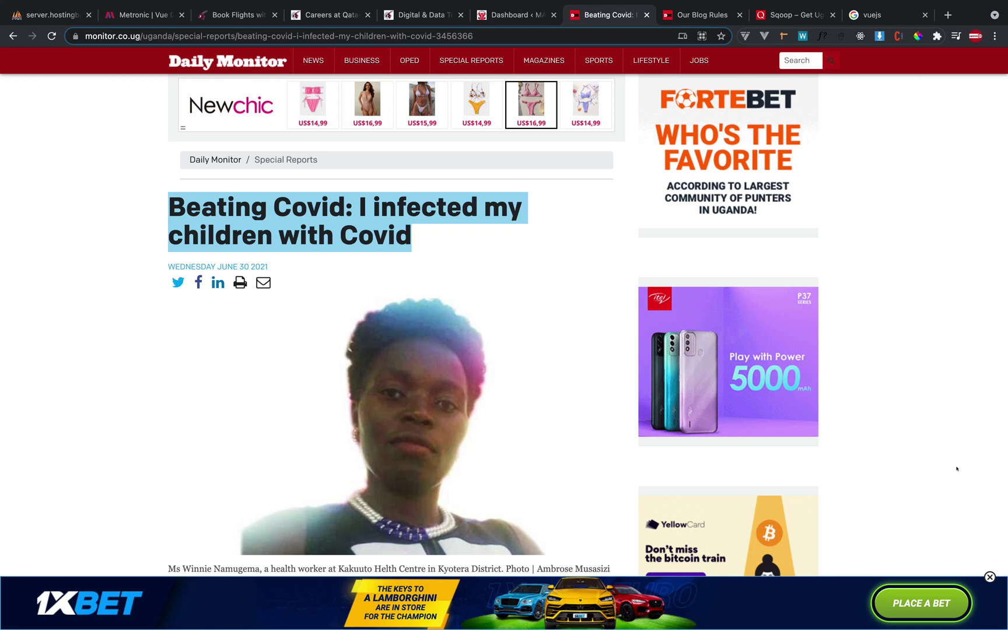
click(990, 577)
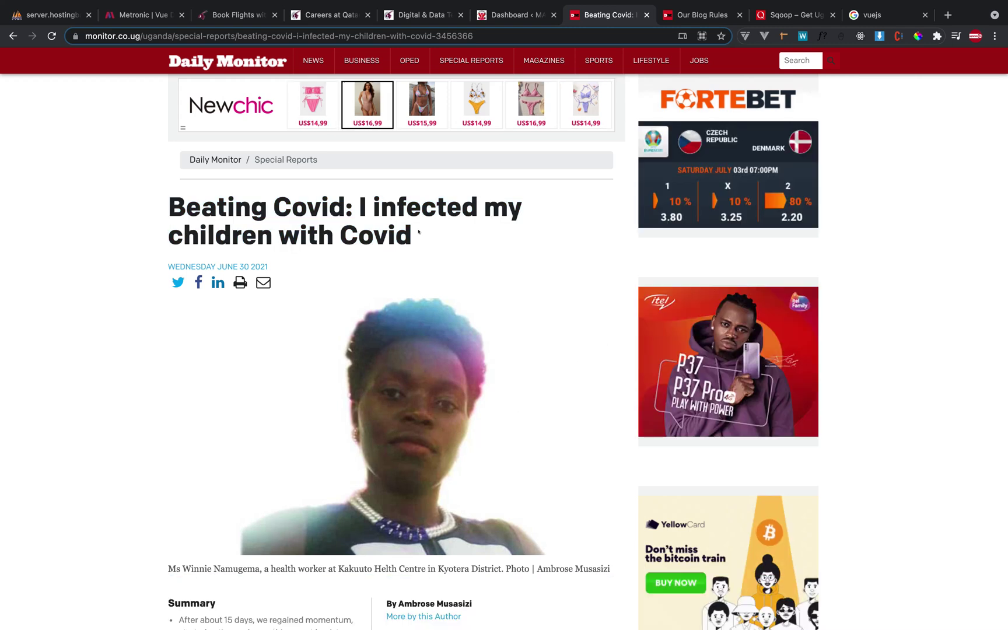
drag(421, 233, 254, 189)
key(ctrl+c)
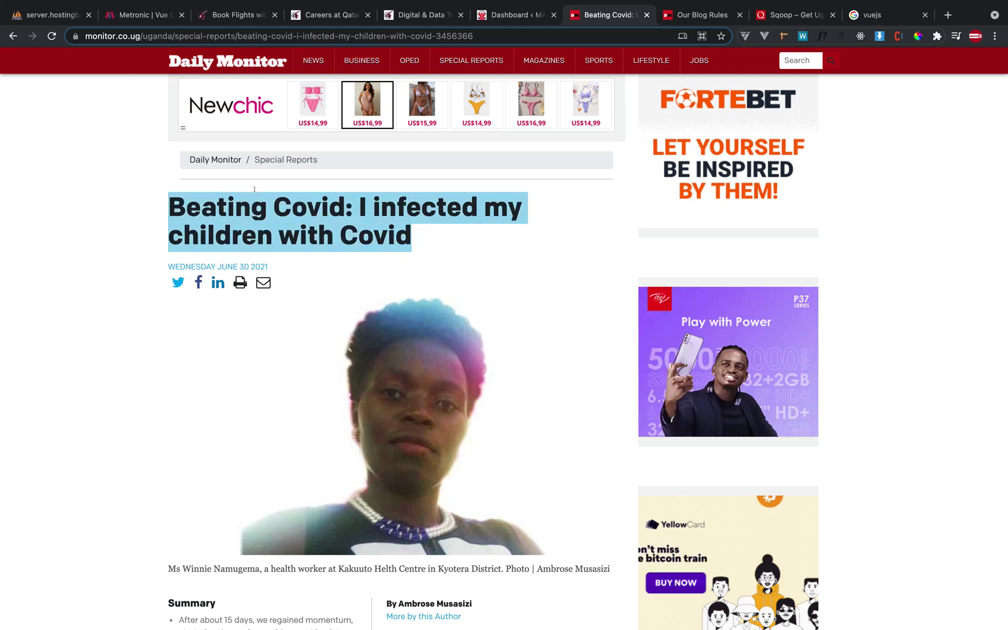
Step: Paste "Beating Covid: I infected my children with Covid" as the new WordPress post's title and compare it with the source article
key(ctrl+Left)
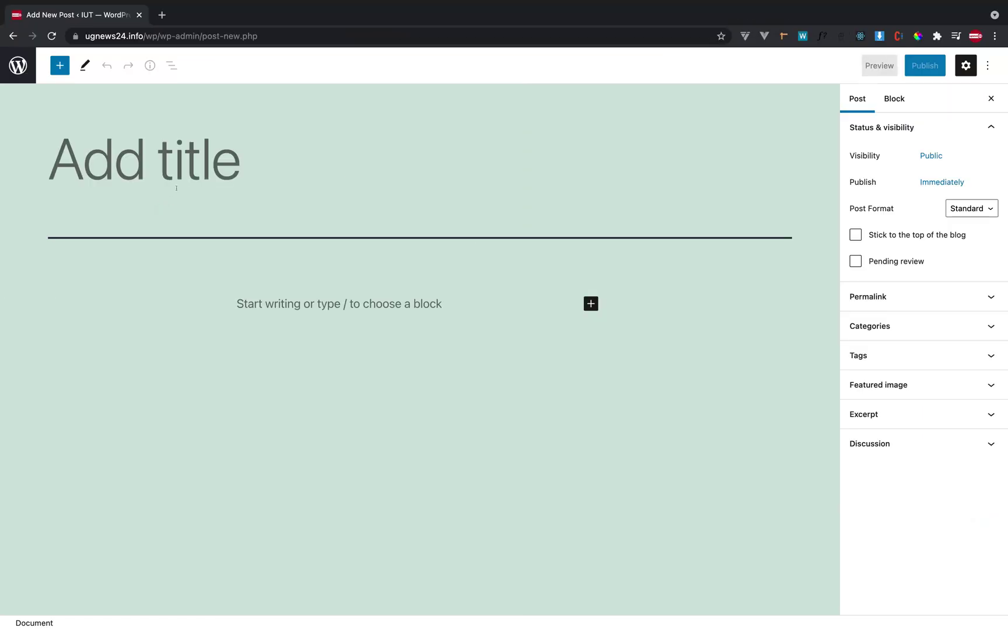
click(187, 178)
key(ctrl+v)
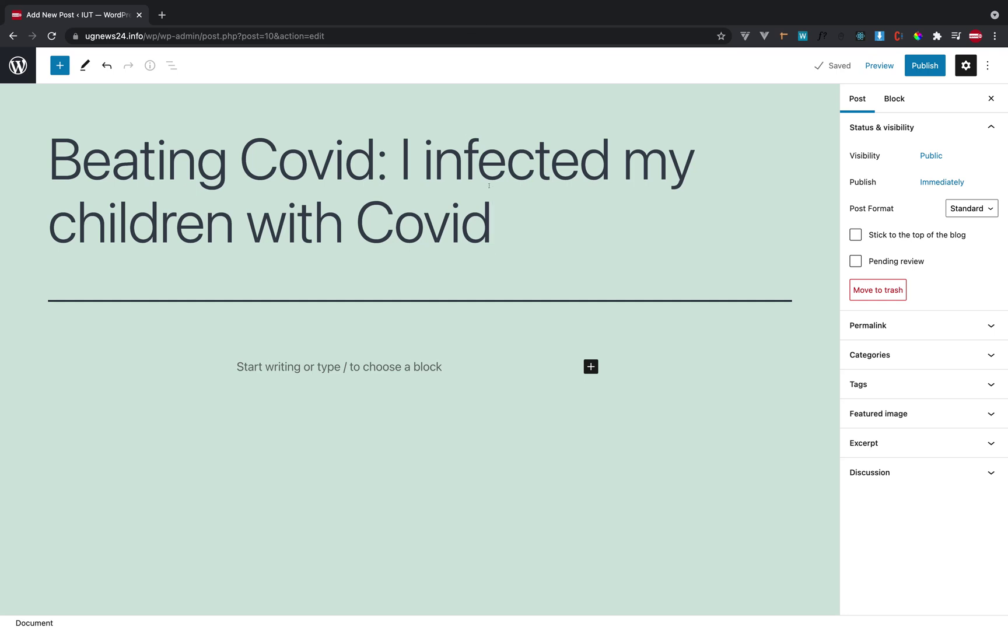
key(ctrl+Right)
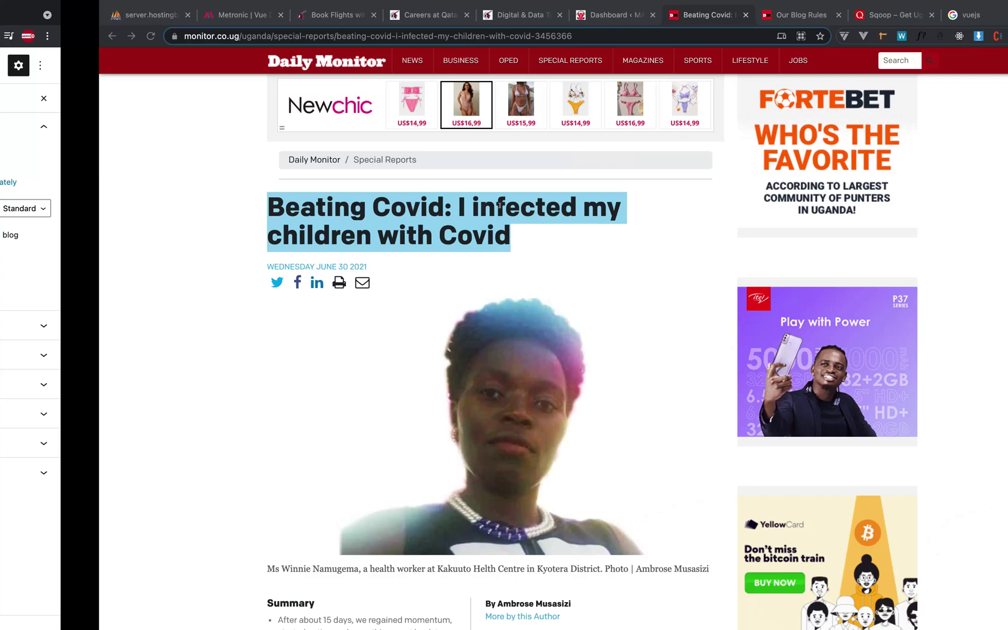
key(ctrl+Left)
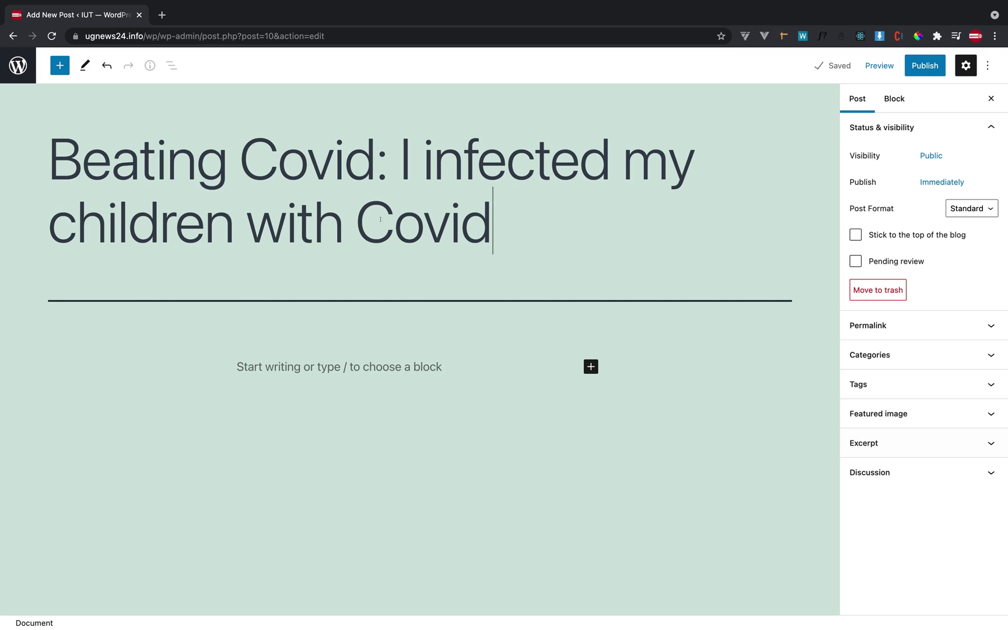
click(462, 229)
drag(481, 230, 8, 177)
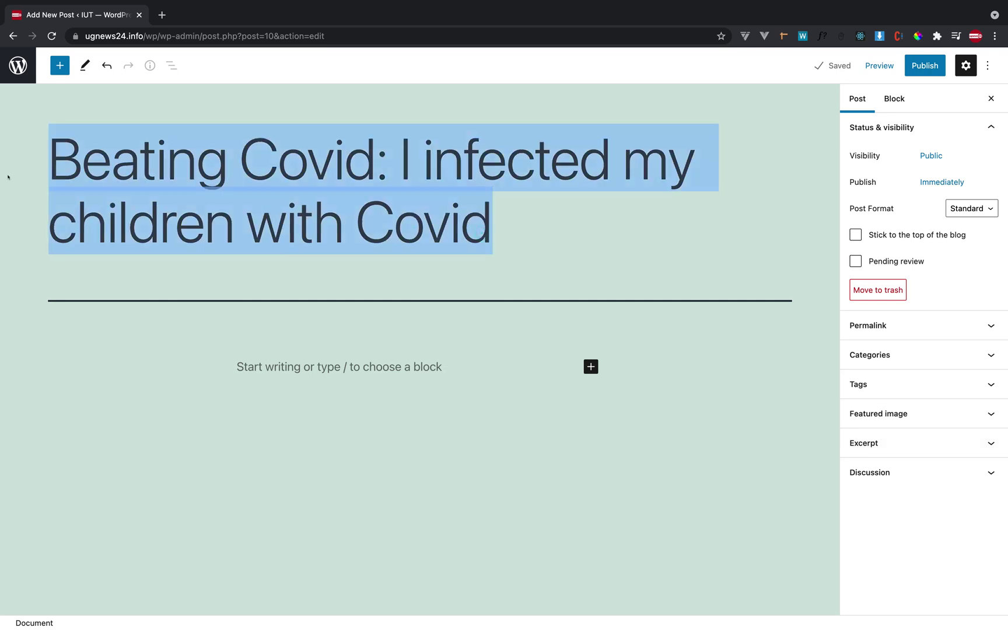
double_click(447, 216)
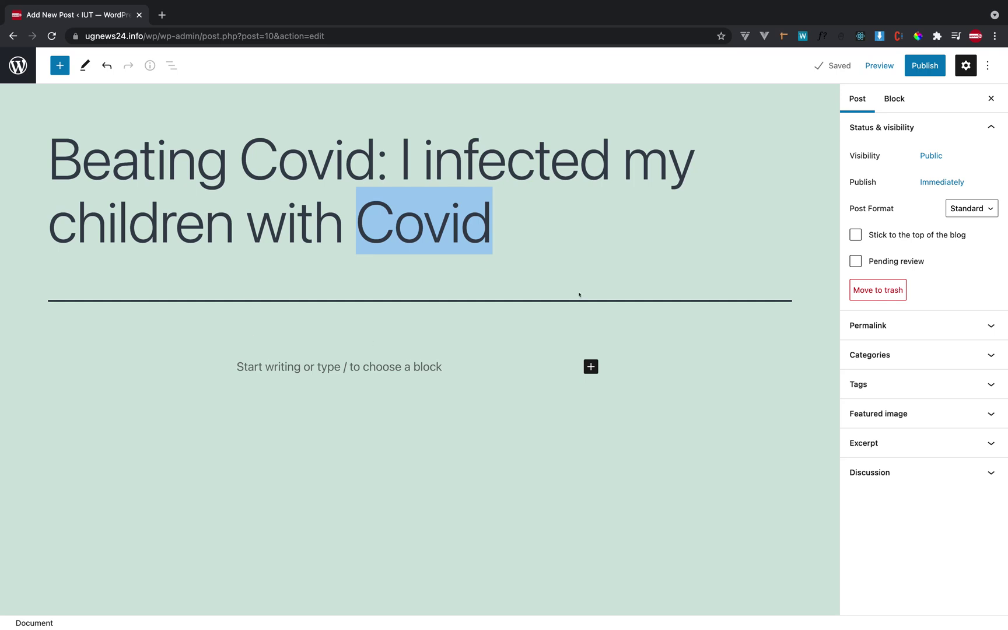
click(973, 68)
click(973, 68)
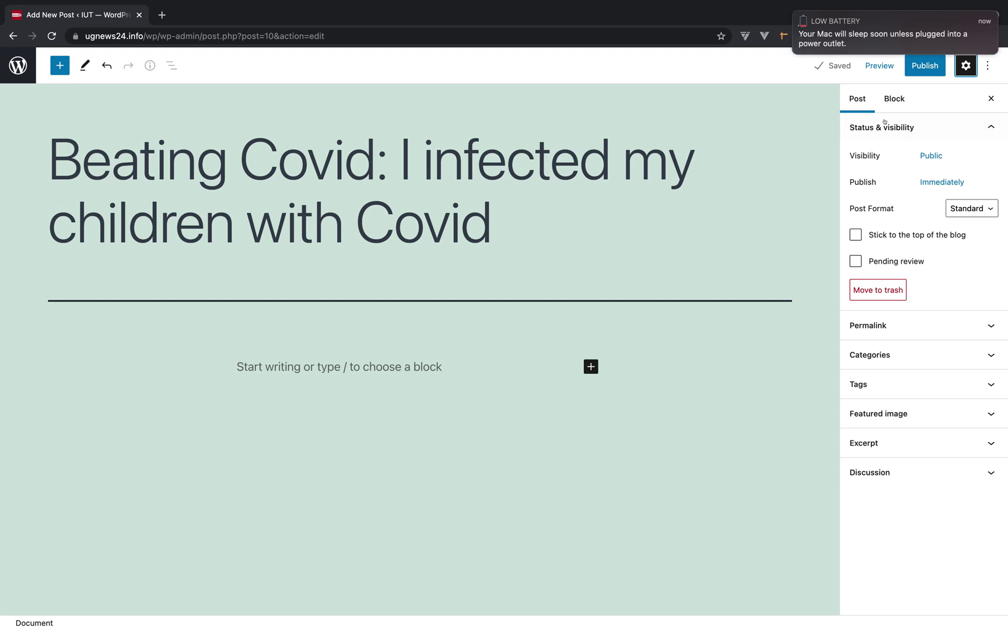
mouse_move(875, 1)
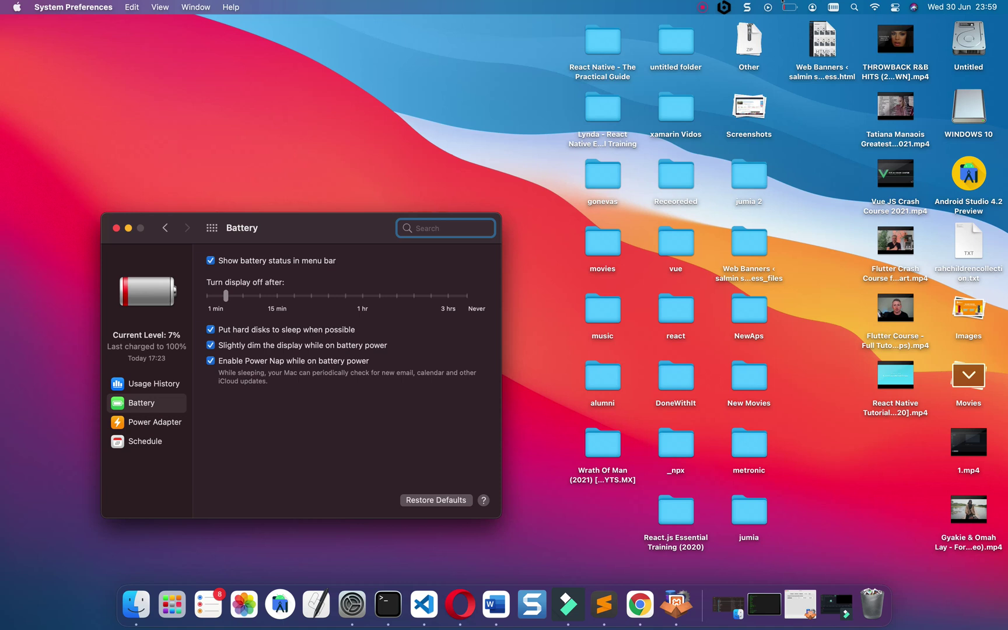
click(724, 7)
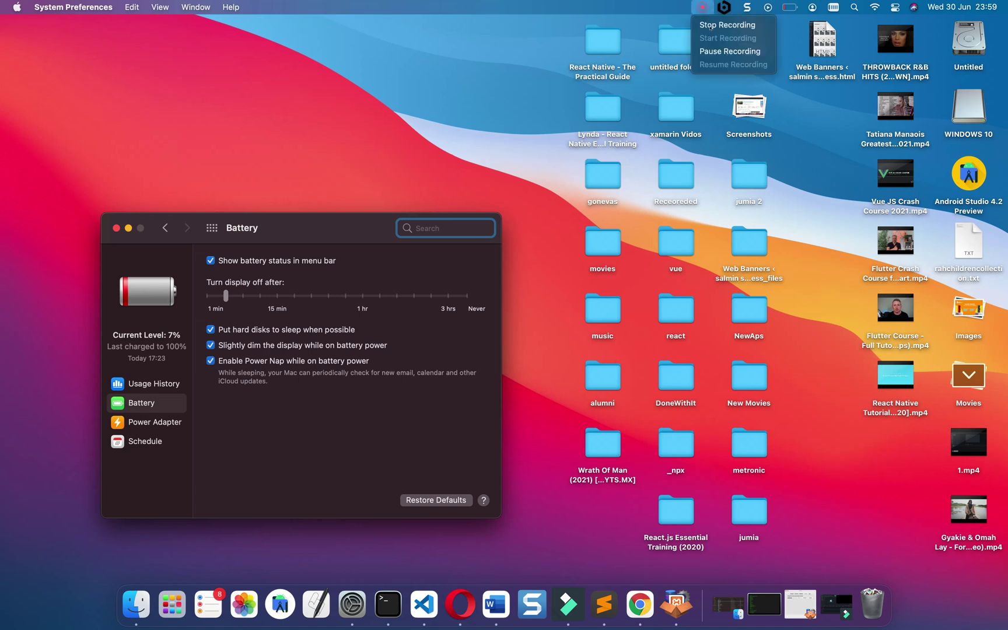
click(730, 48)
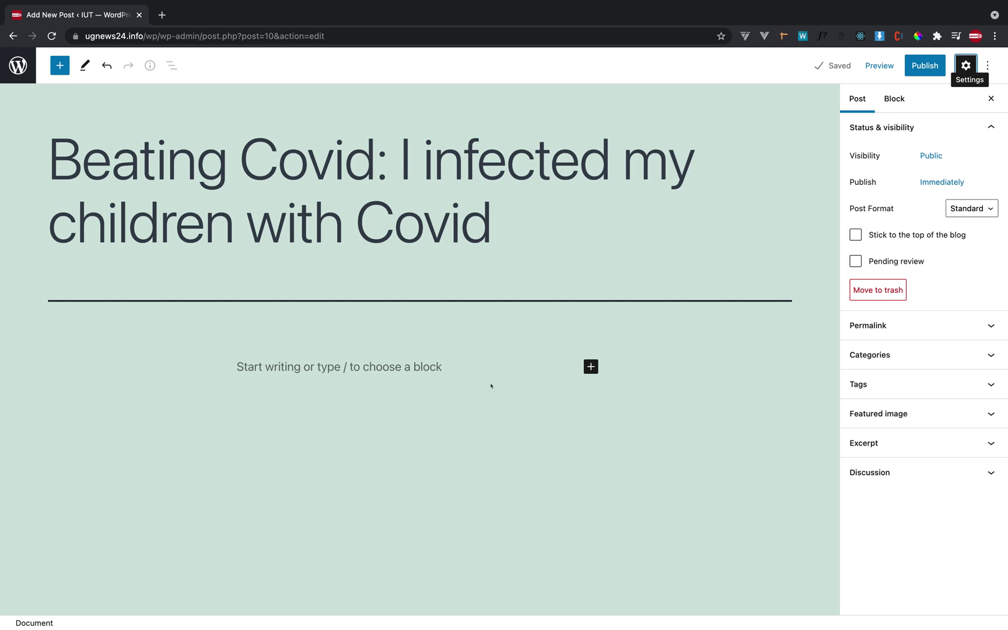
Step: Set the post's visibility to Private and confirm publishing it privately
click(923, 155)
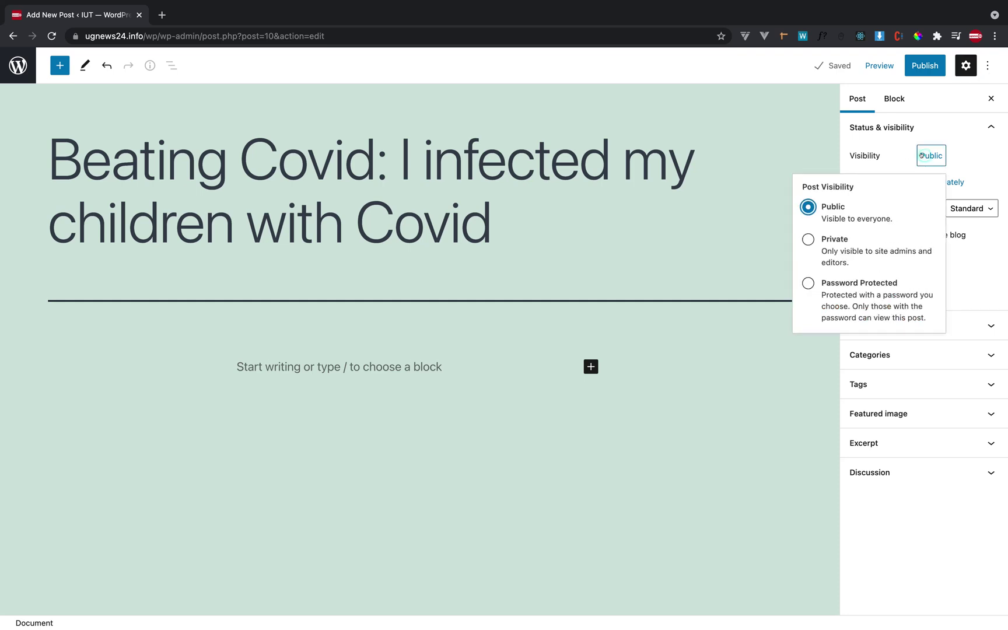
click(886, 154)
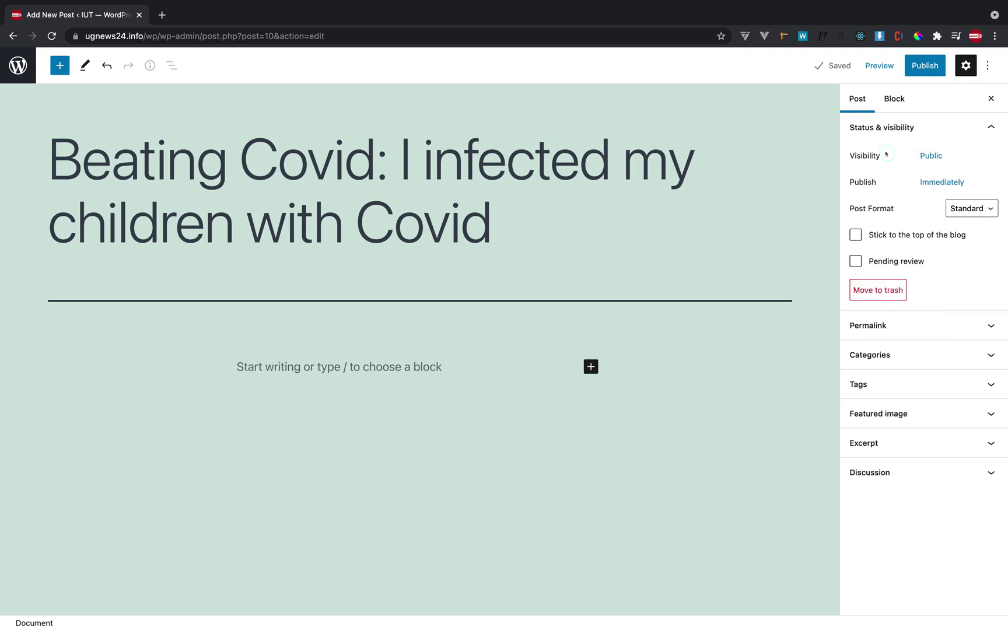
click(930, 154)
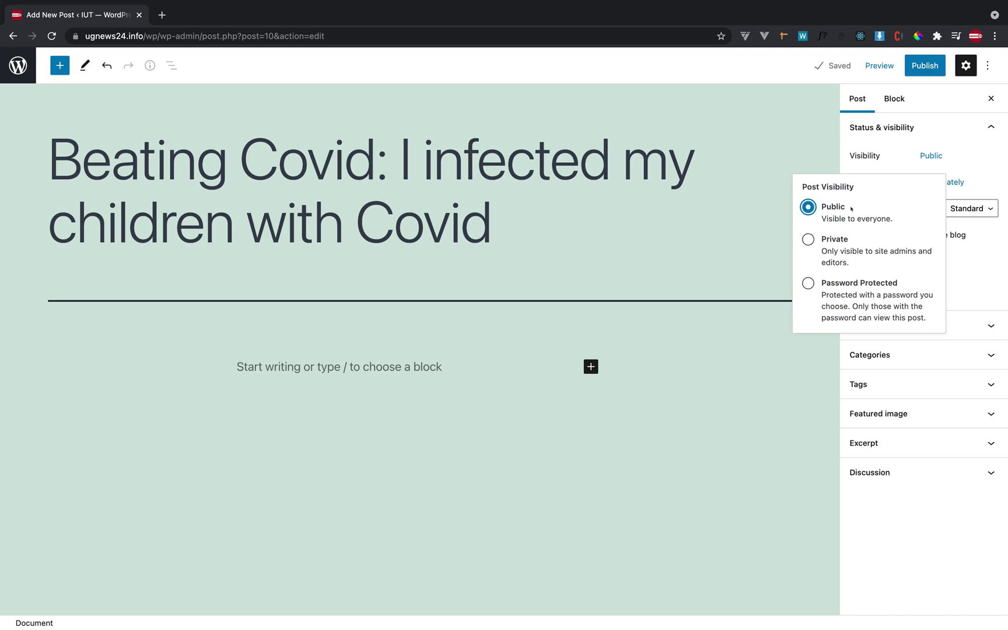
click(806, 241)
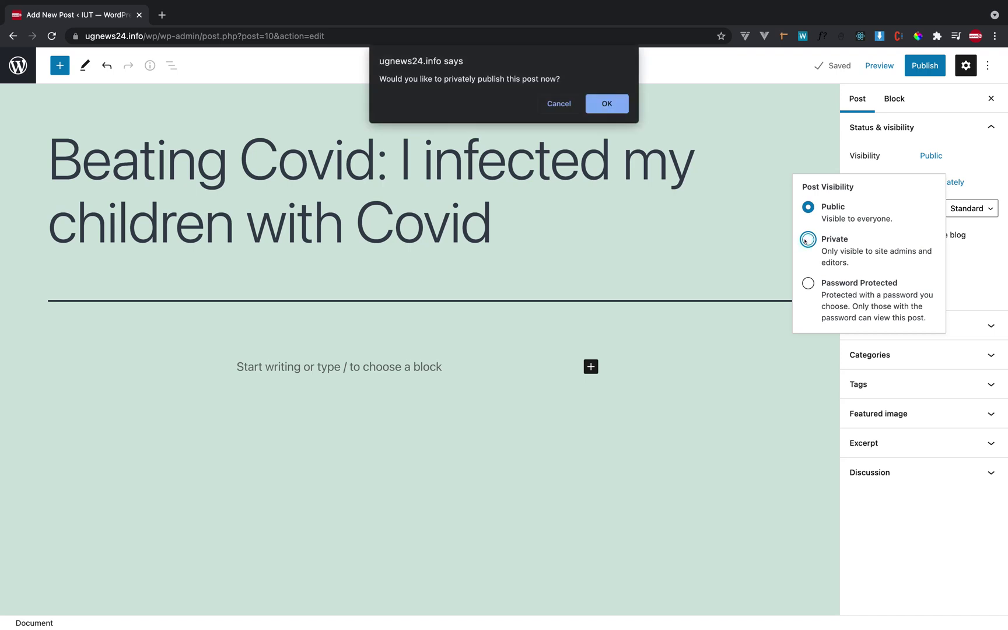
click(607, 104)
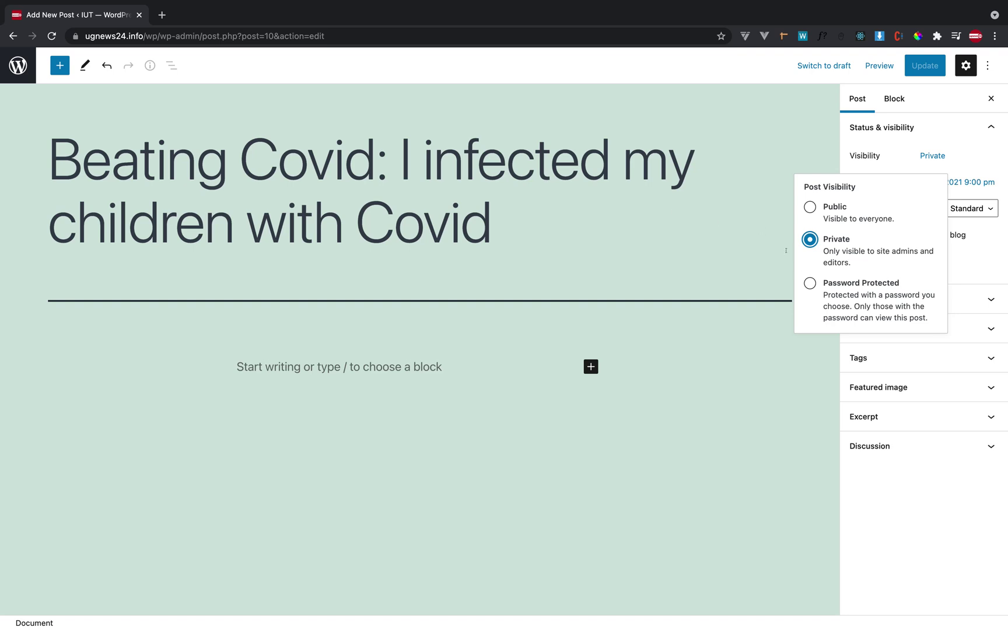
Step: Try the Password Protected and Private visibility options on the post, ending on Password Protected without entering a password
click(809, 283)
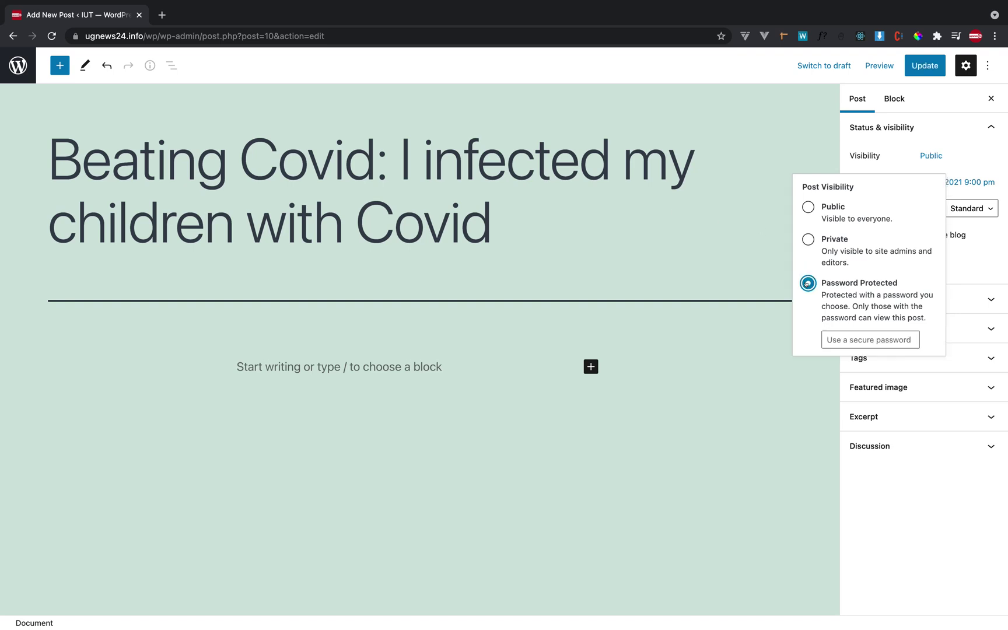
click(835, 334)
click(809, 238)
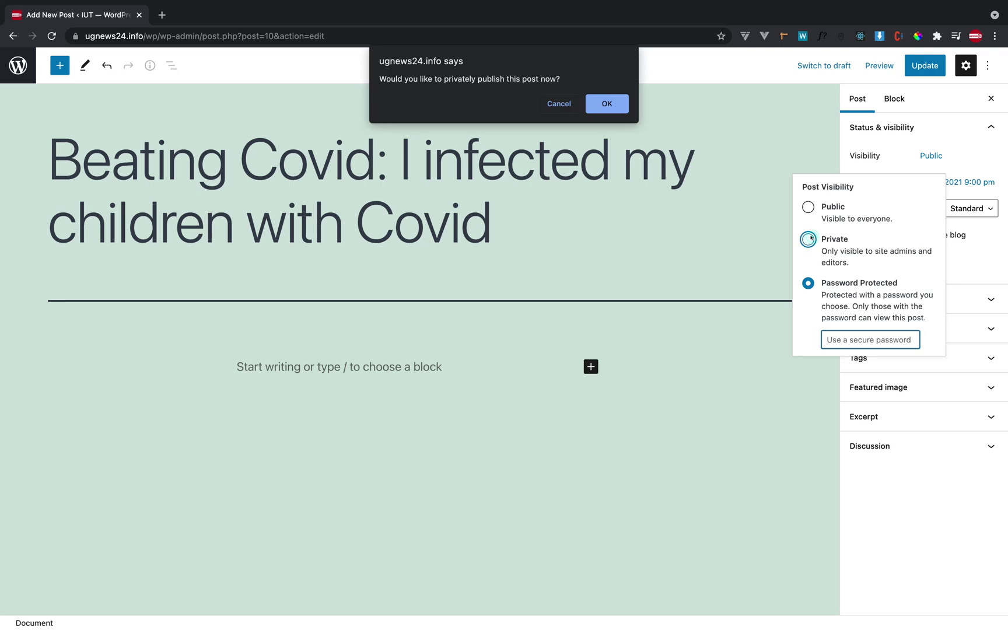
click(607, 112)
click(810, 284)
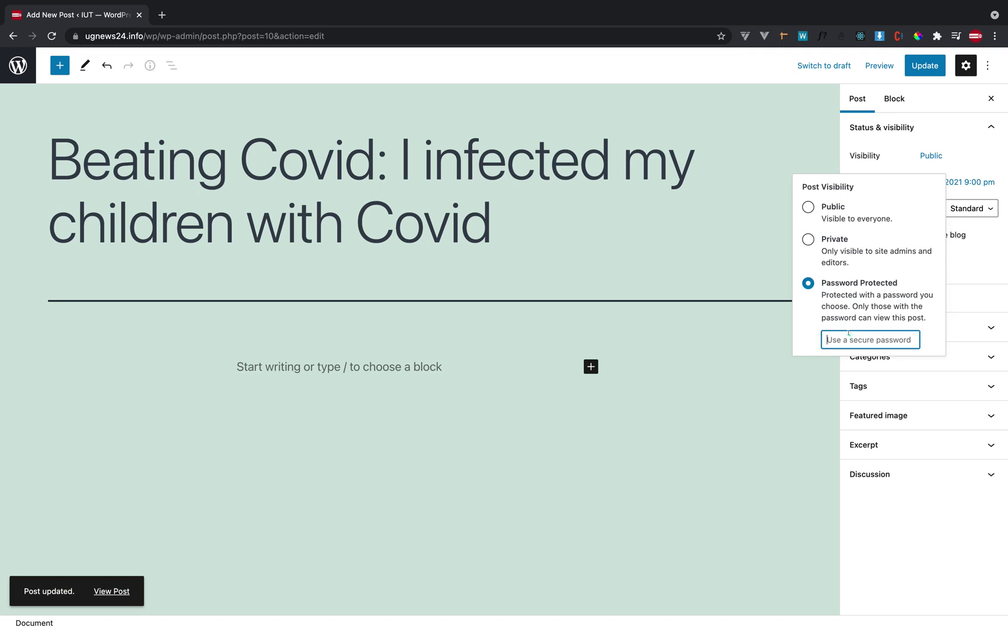
Step: Set the post's visibility to Public and close the visibility options
click(808, 207)
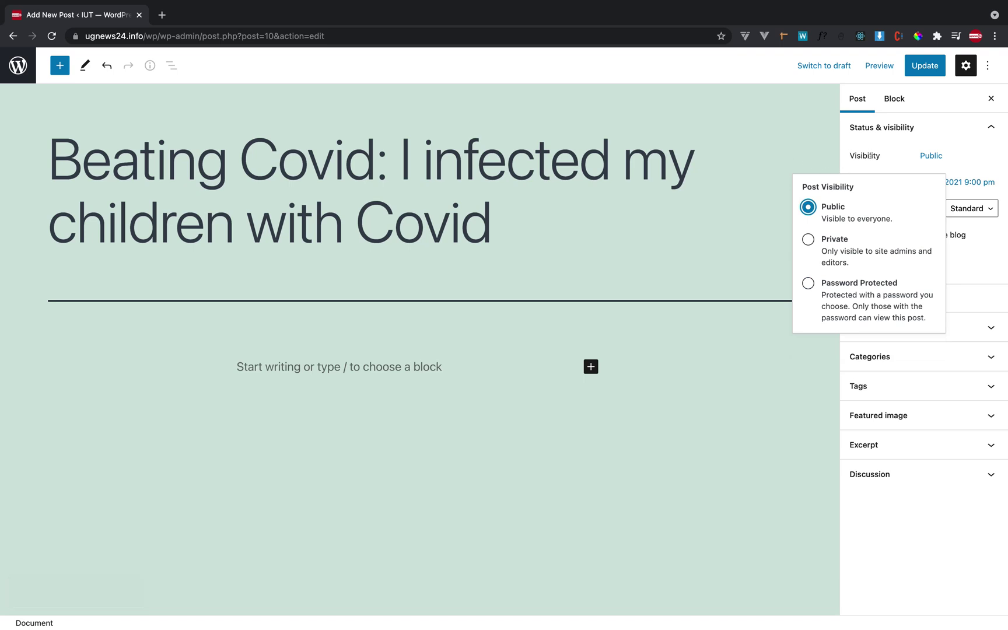
click(868, 156)
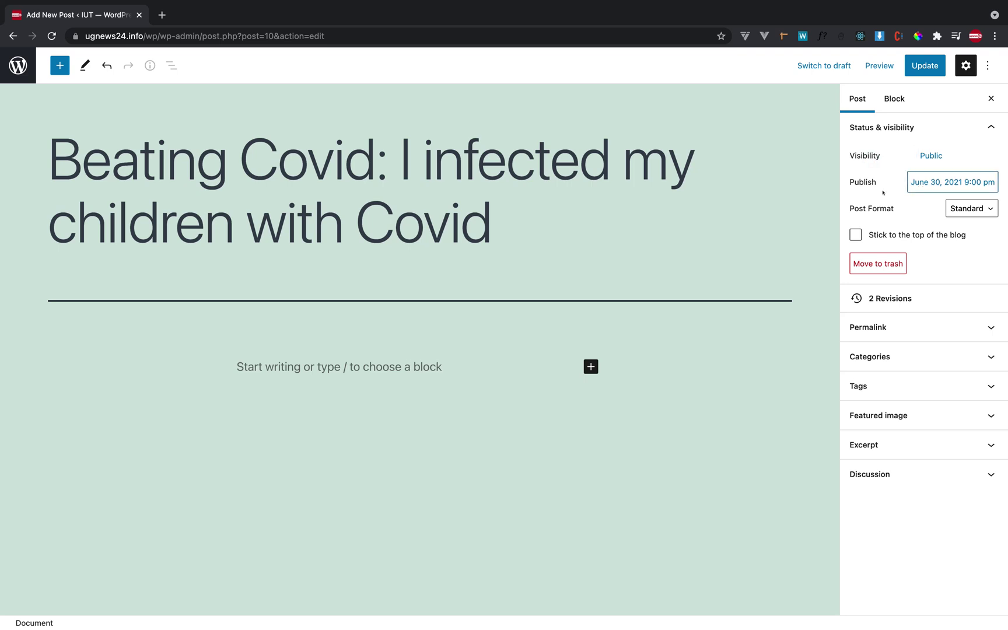
Step: Try June 9, 2021 as the post's publish date and reset it to publish immediately
click(931, 181)
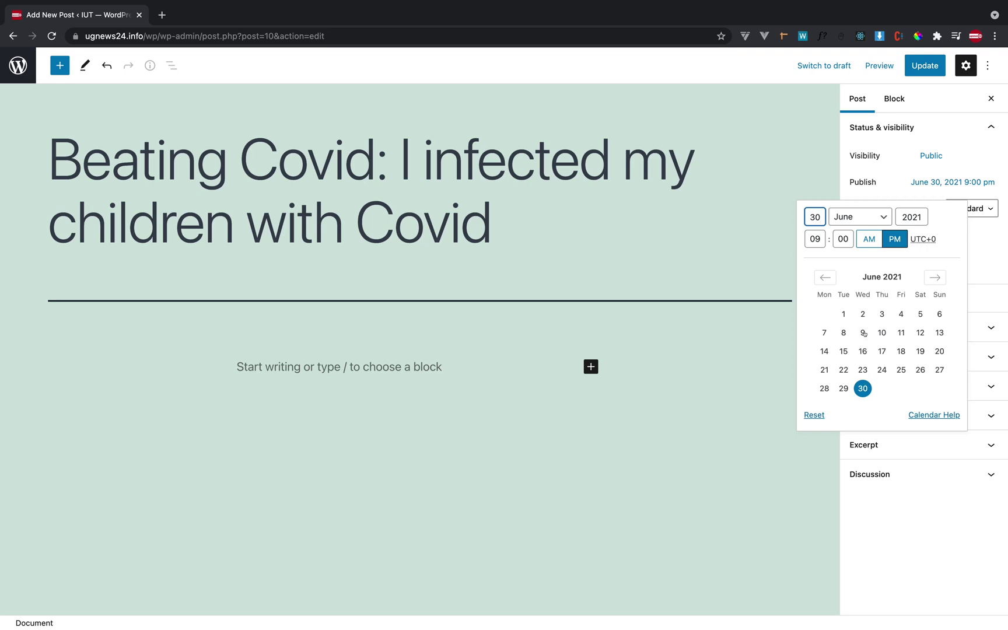
click(863, 333)
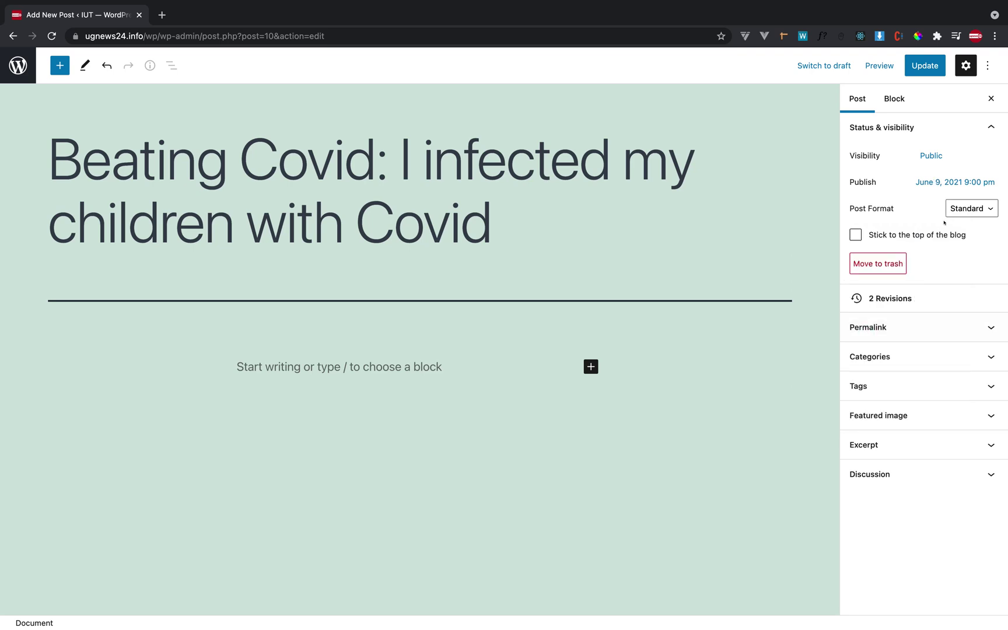
click(936, 183)
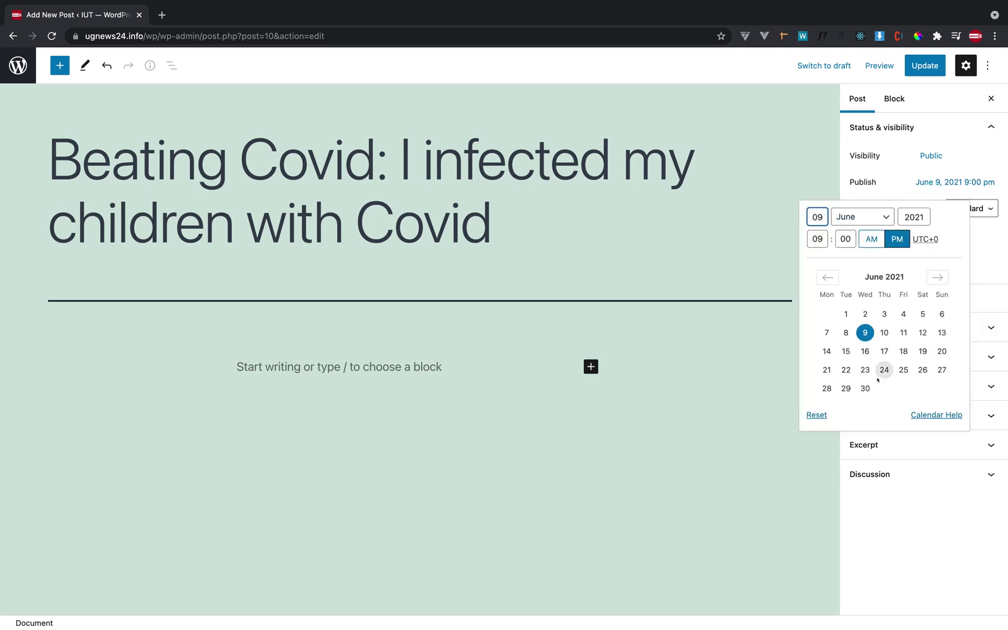
click(866, 333)
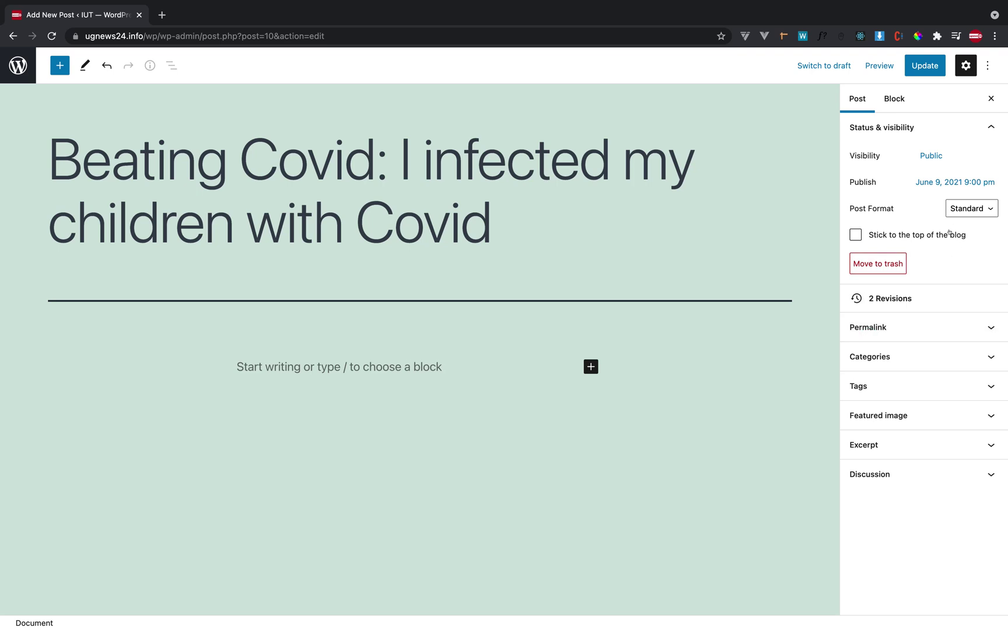
click(955, 183)
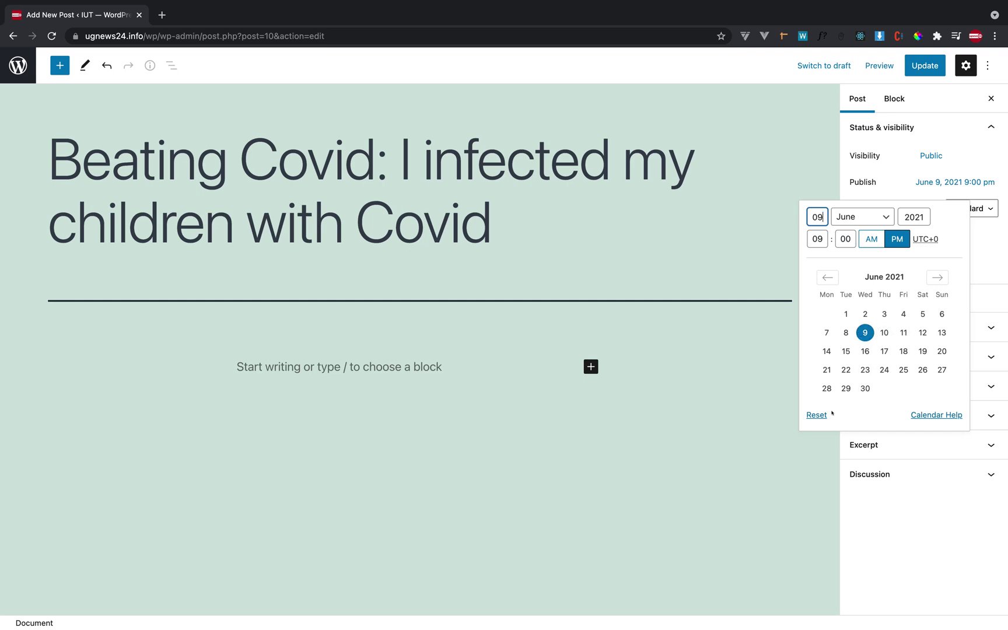
click(817, 414)
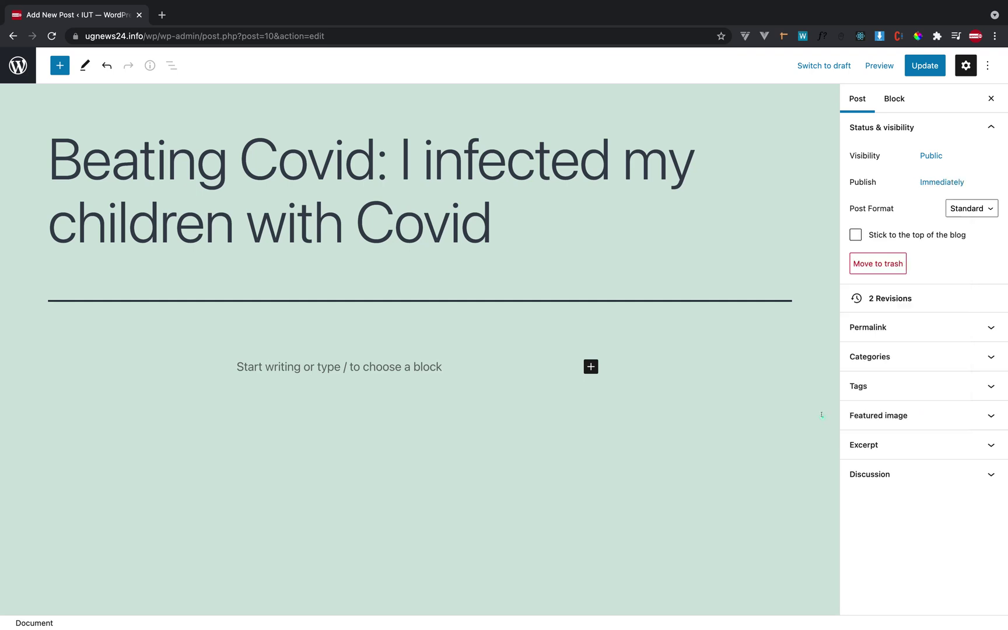
Step: Try July 1 and July 15, 2021 as the post's publish date and reset it to Immediately
click(939, 188)
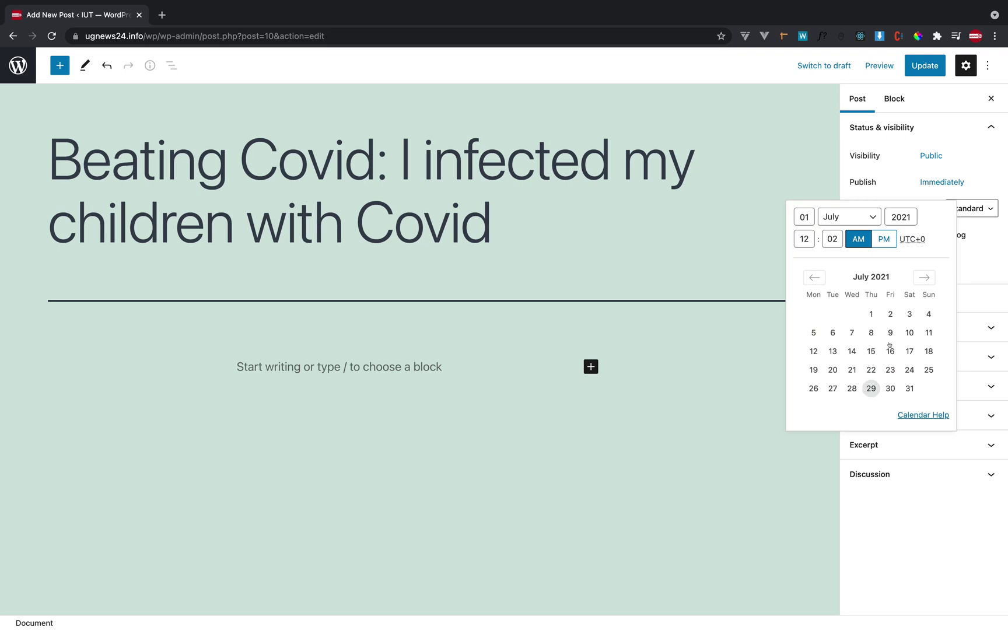
click(867, 308)
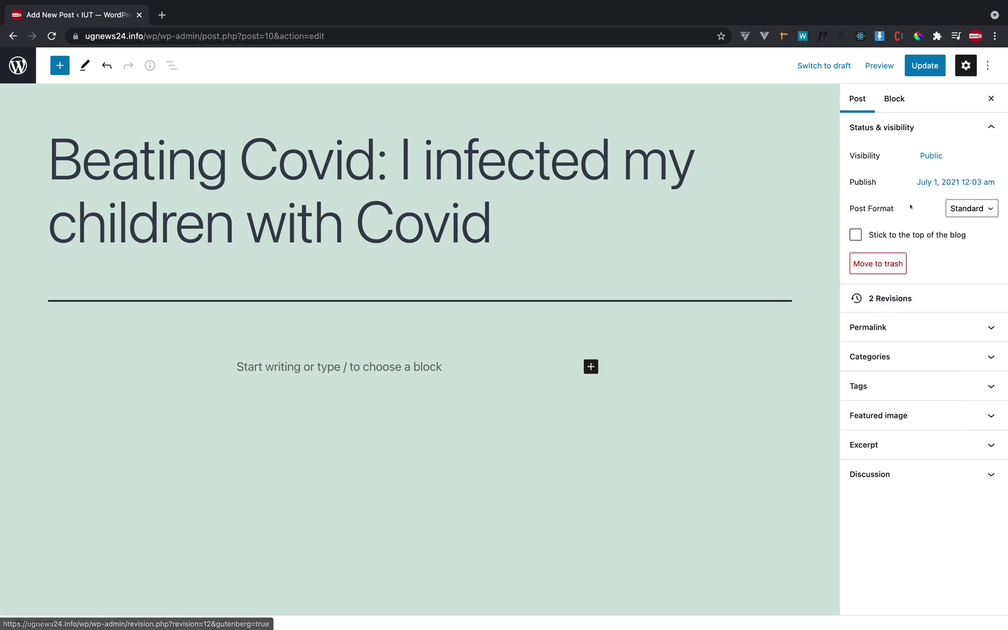
click(933, 182)
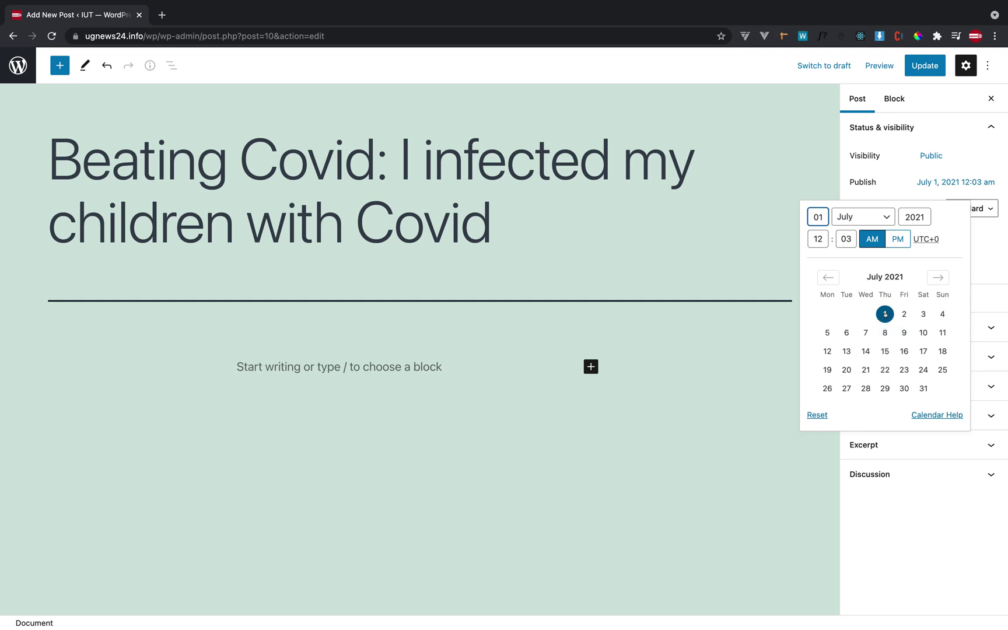
click(885, 351)
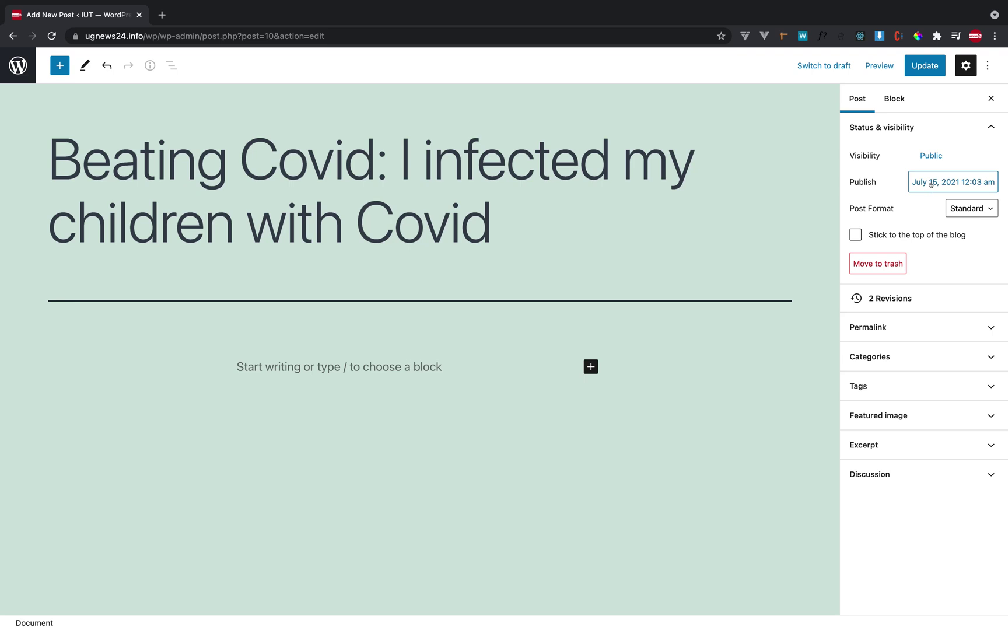
click(932, 184)
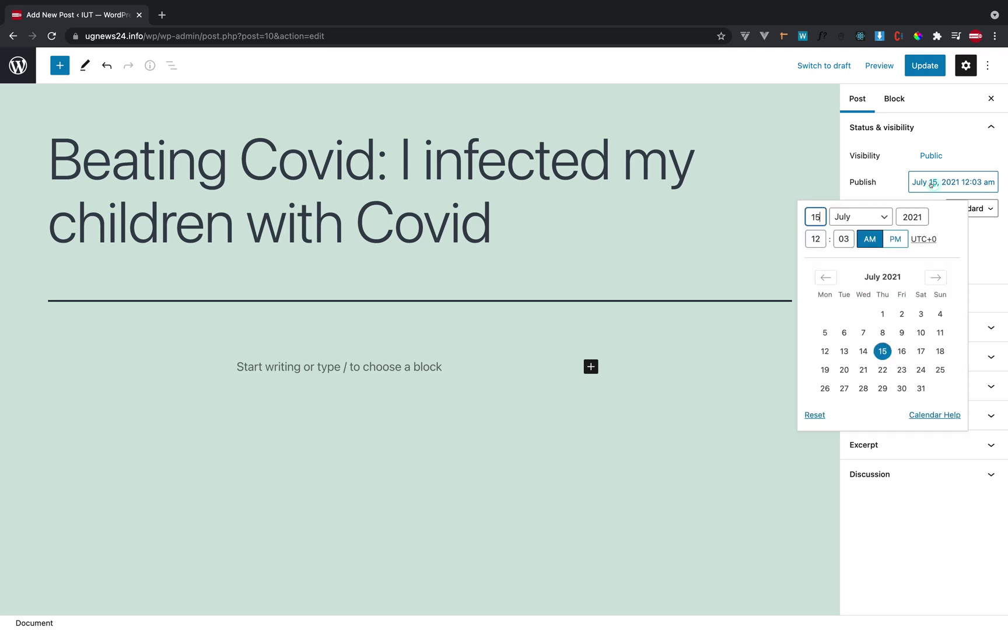
click(808, 414)
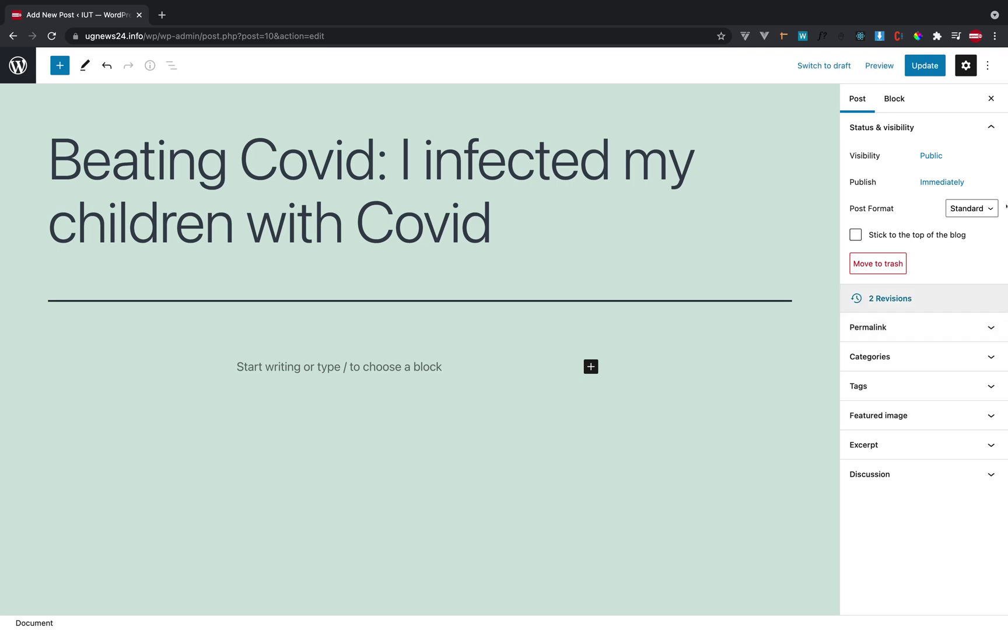
Step: Look over the post's publish date and post format choices, and toggle sticking it to the top of the blog on and off
click(929, 184)
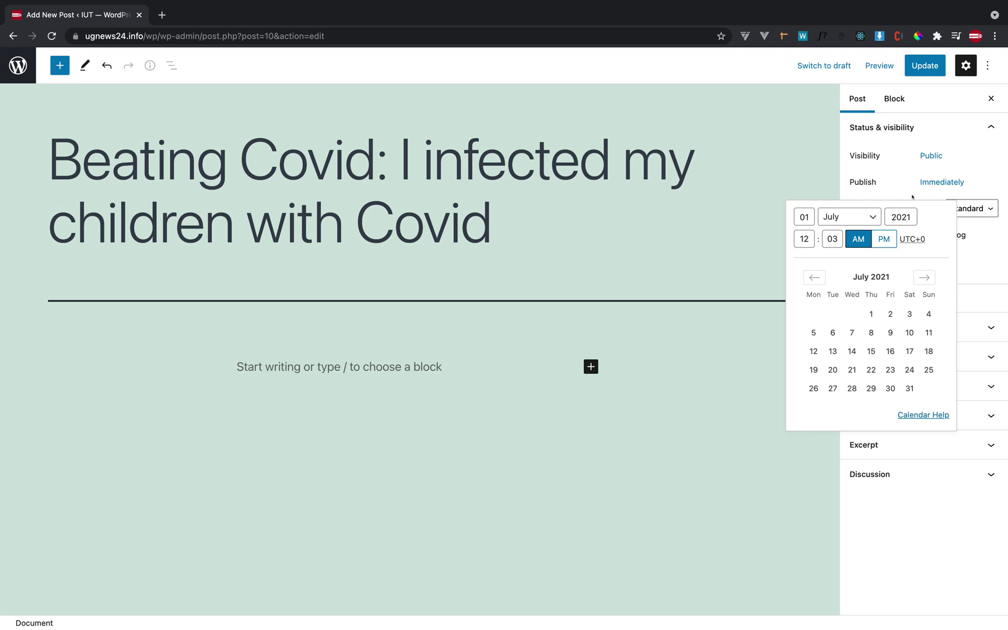
double_click(967, 186)
click(929, 182)
click(868, 188)
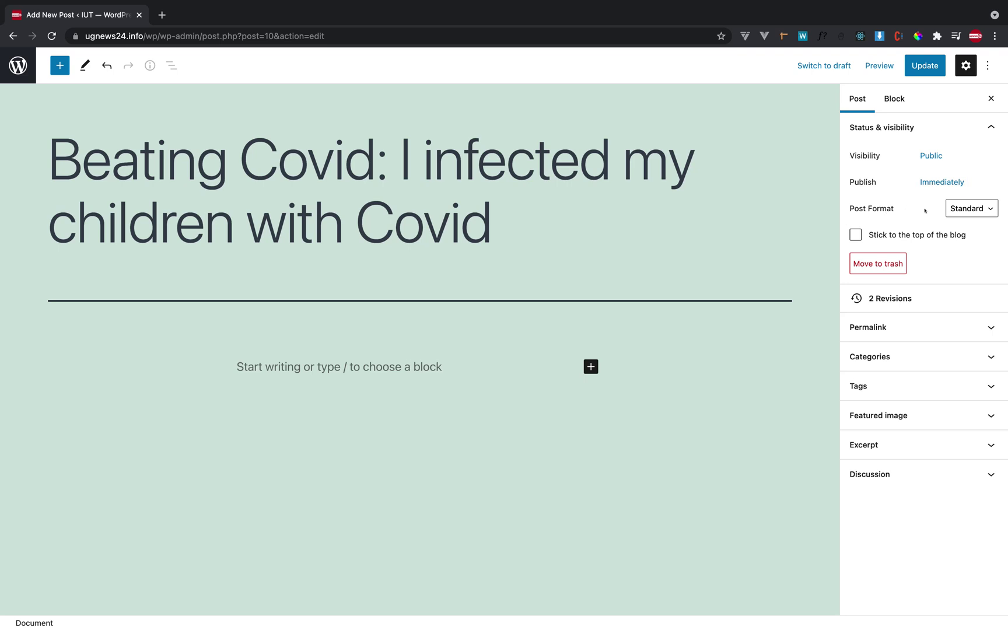
click(960, 208)
click(960, 209)
click(854, 234)
click(853, 236)
Step: Try to open the post's revisions and cancel leaving the editor
click(875, 299)
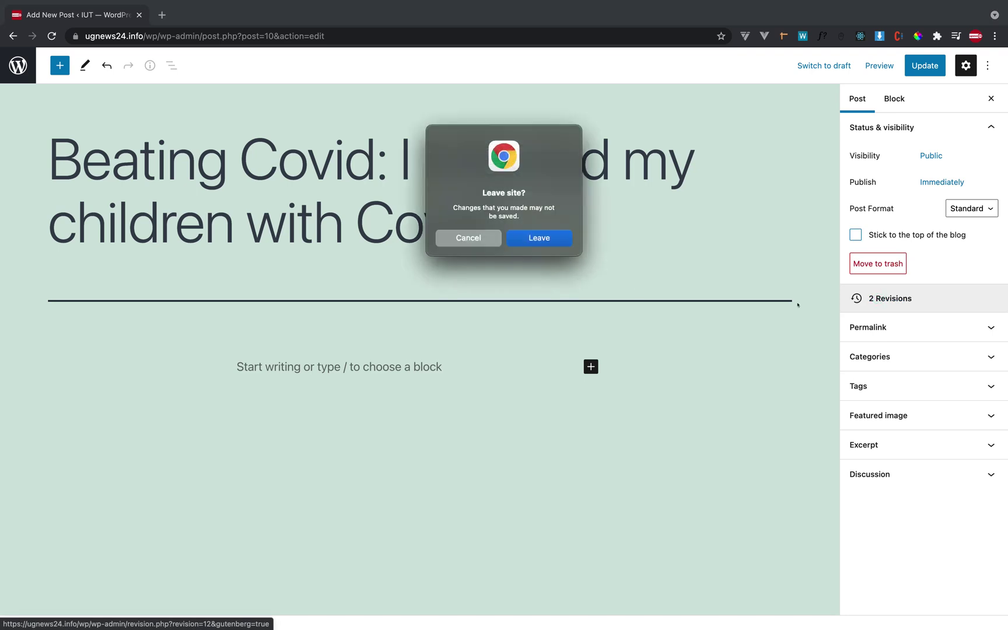
click(464, 237)
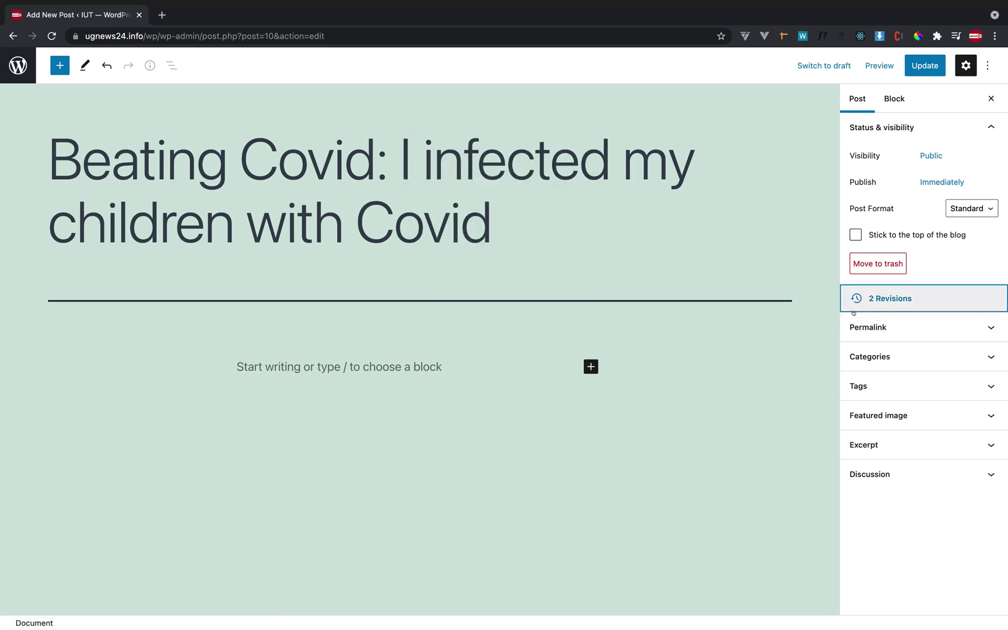
click(957, 261)
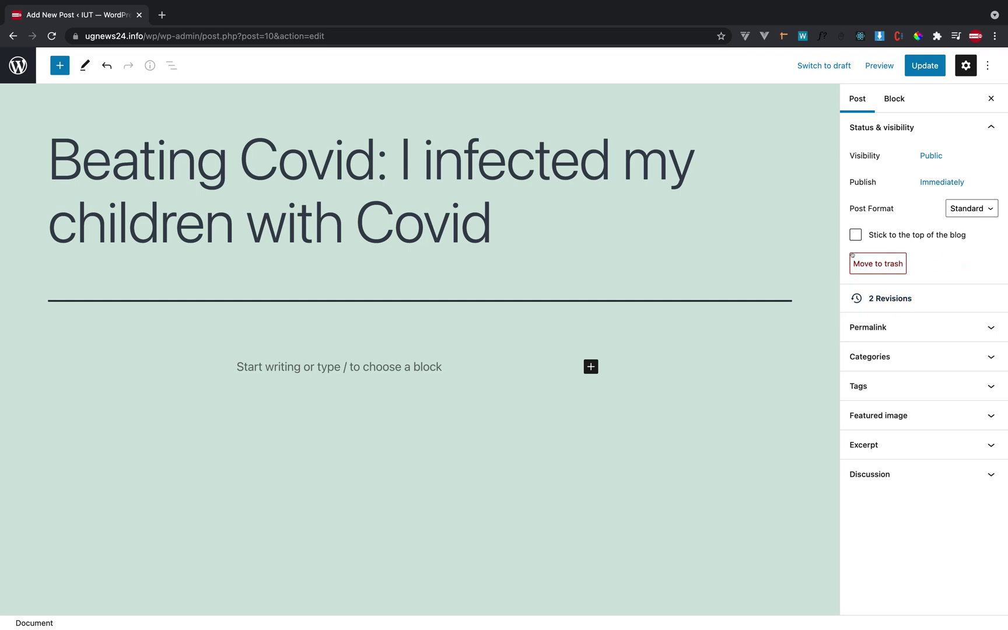
Step: Examine the post's URL slug in the permalink settings and close them
click(891, 326)
click(936, 369)
drag(917, 364, 849, 386)
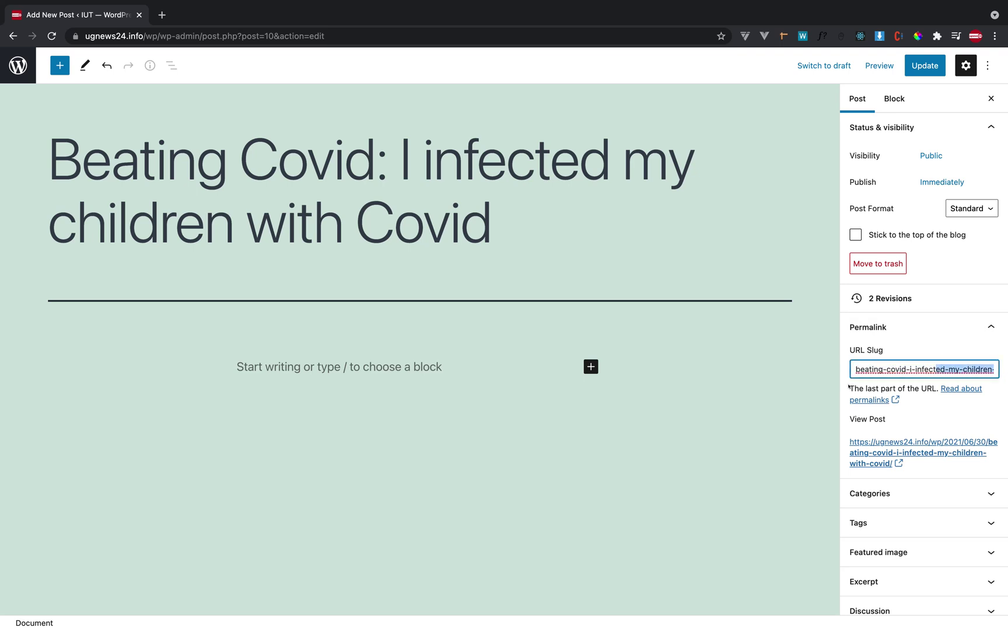
triple_click(918, 369)
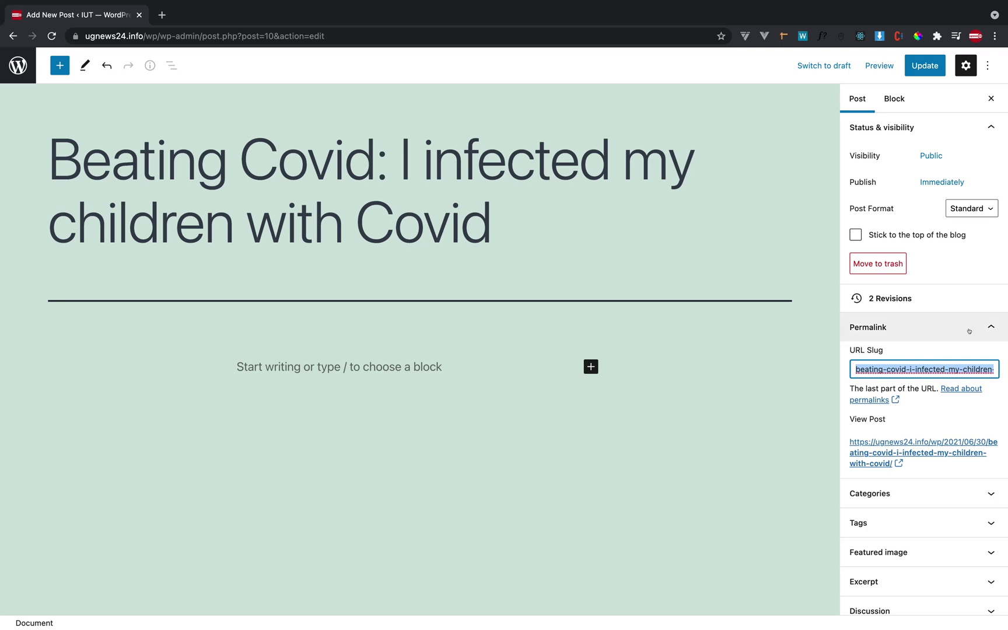
click(990, 324)
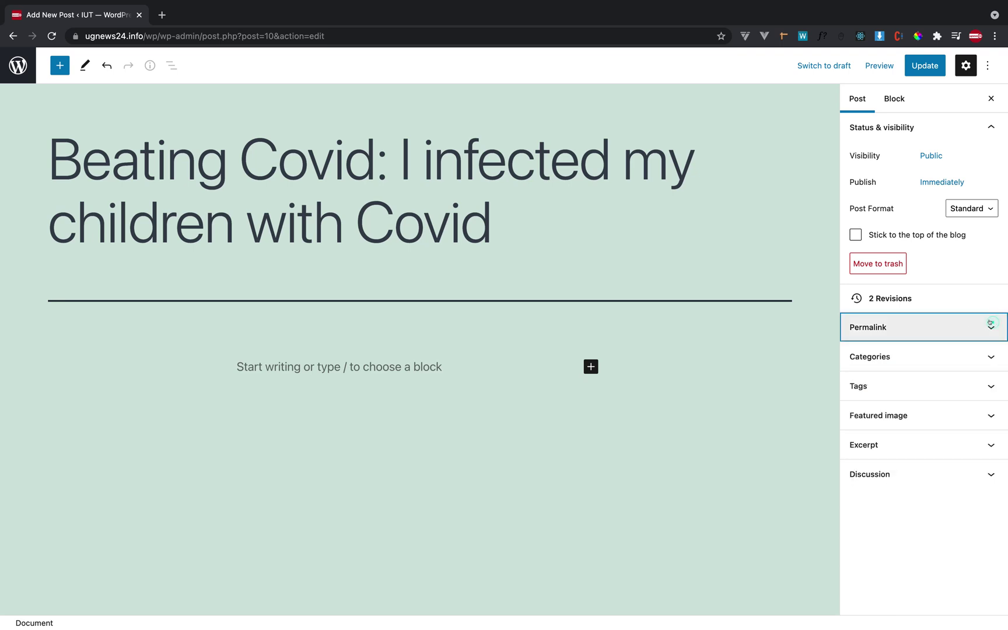
Step: Assign the post to the News category and its National News subcategory instead of Uncategorized
click(980, 357)
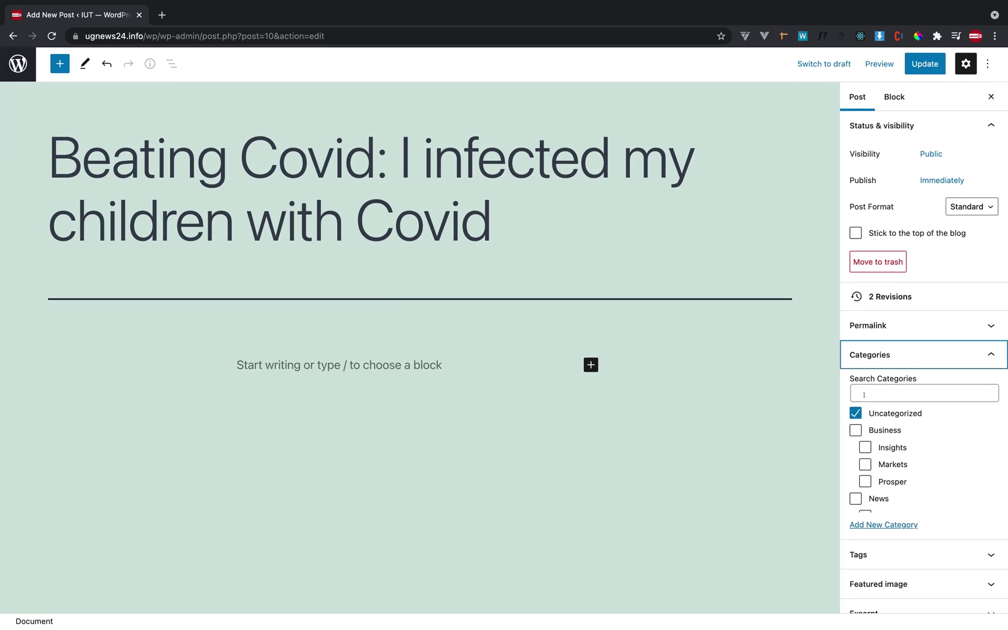
scroll(893, 431, down, 5)
scroll(897, 428, down, 2)
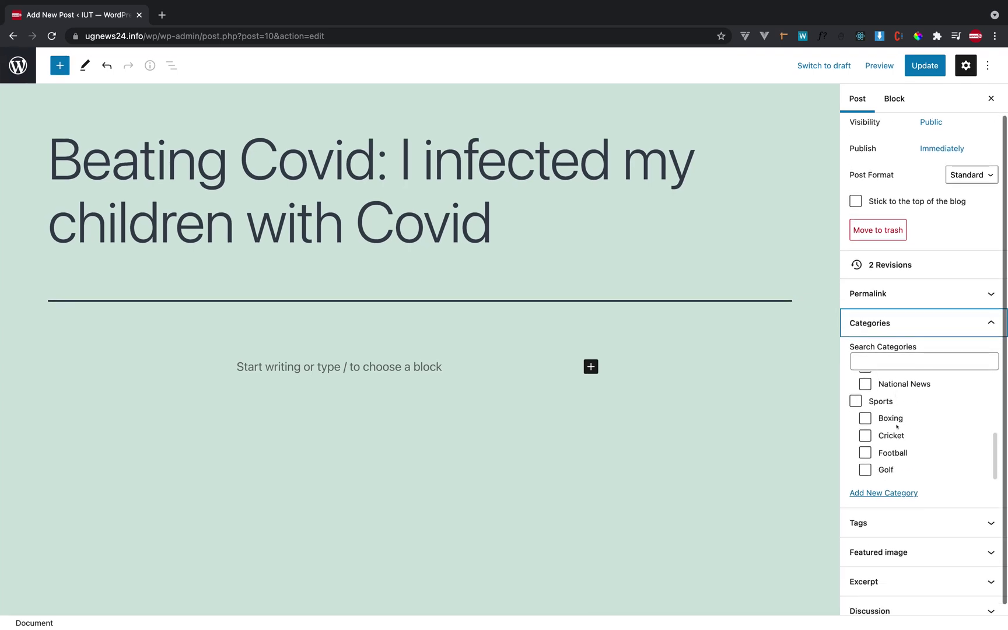
scroll(897, 426, up, 4)
scroll(897, 427, up, 2)
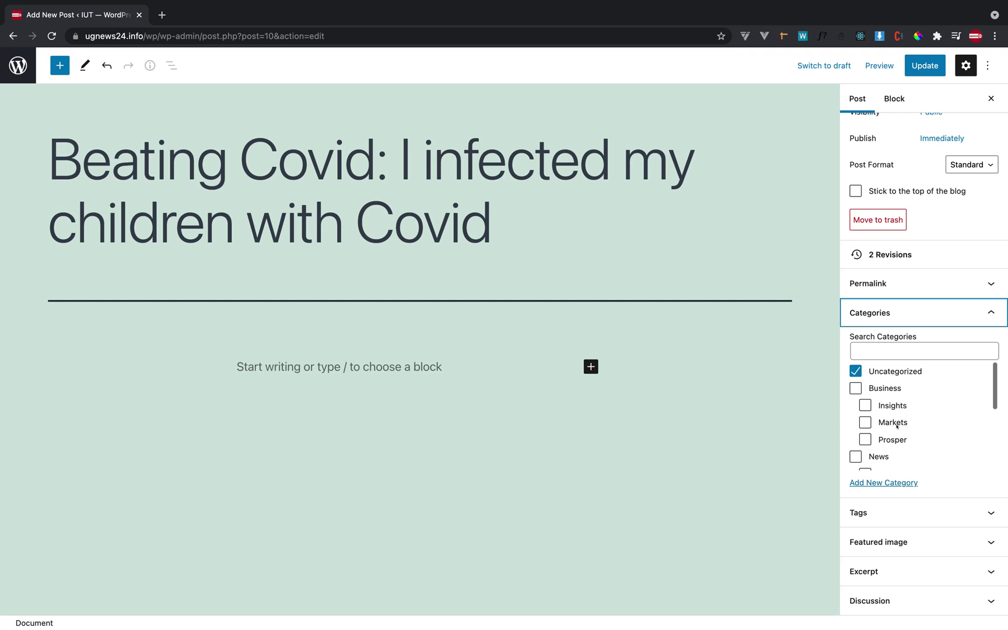
scroll(690, 355, down, 1)
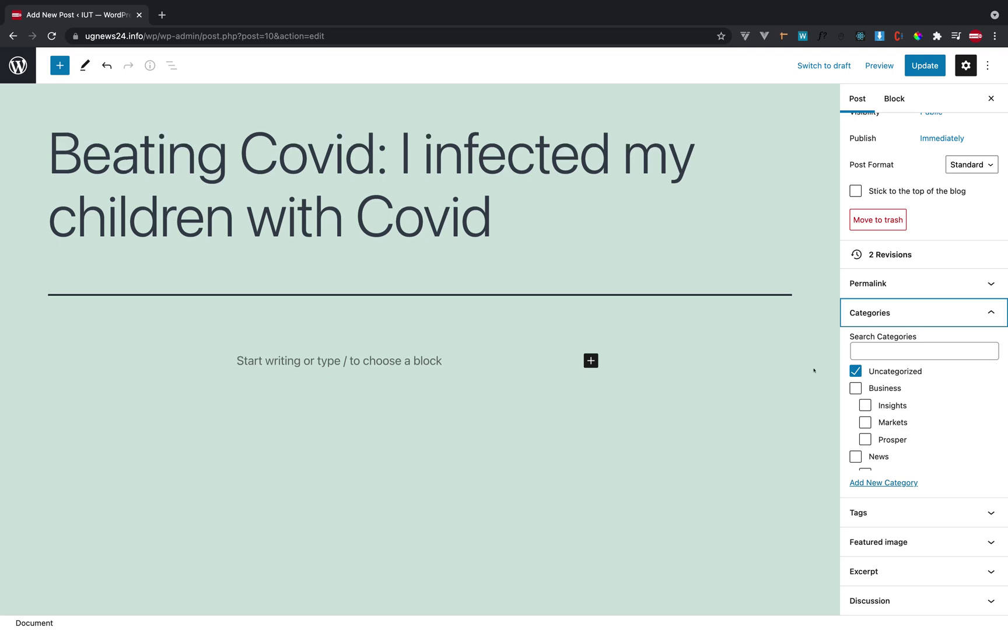
click(855, 371)
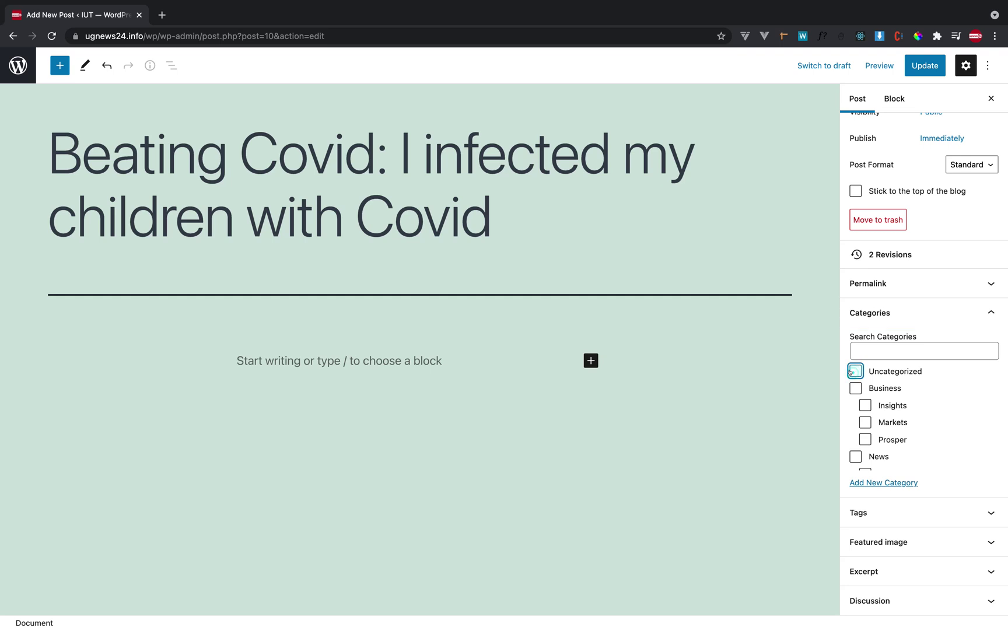
scroll(858, 387, down, 4)
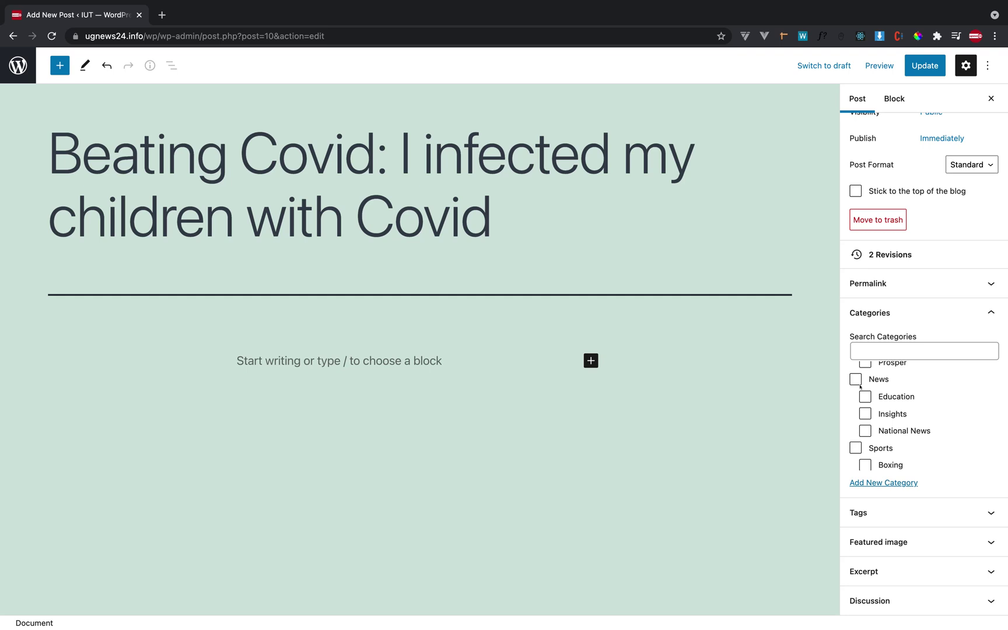
click(855, 381)
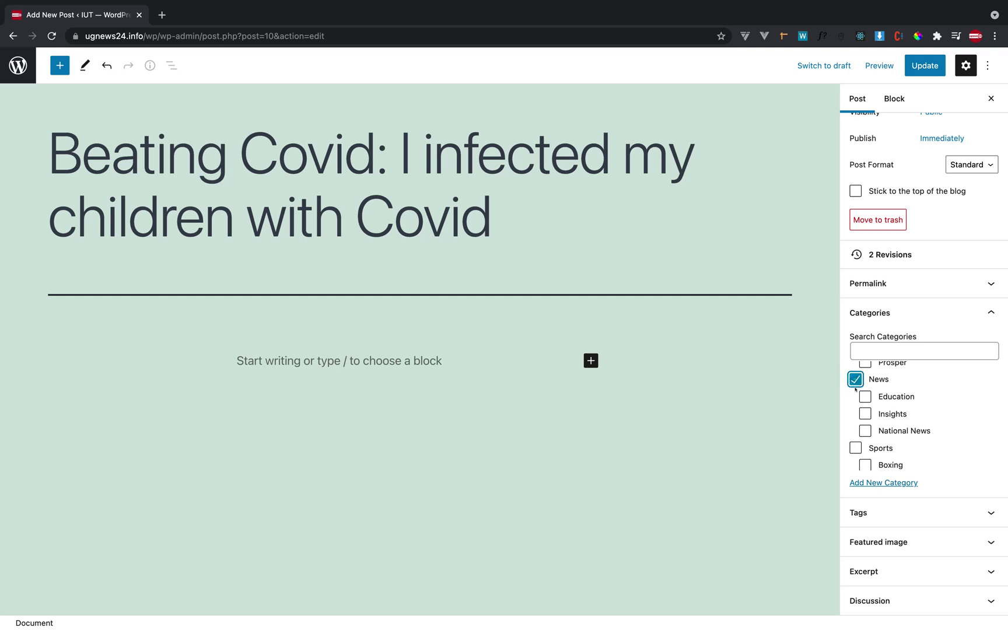
click(865, 430)
Step: Try replacing the News category with the Markets subcategory of Business, then clear Markets and select News again
scroll(902, 431, up, 5)
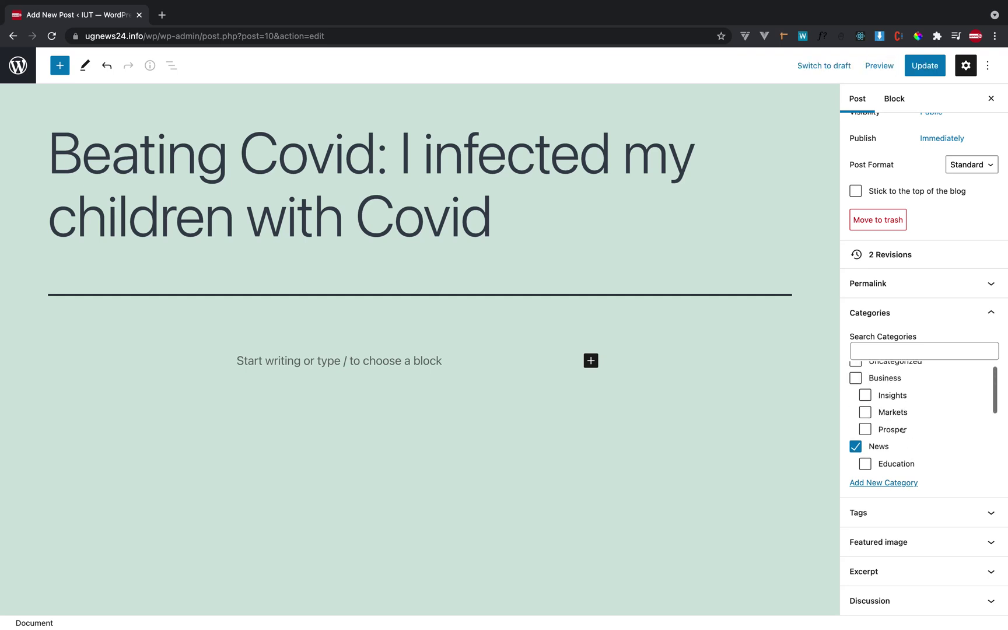
scroll(903, 429, down, 1)
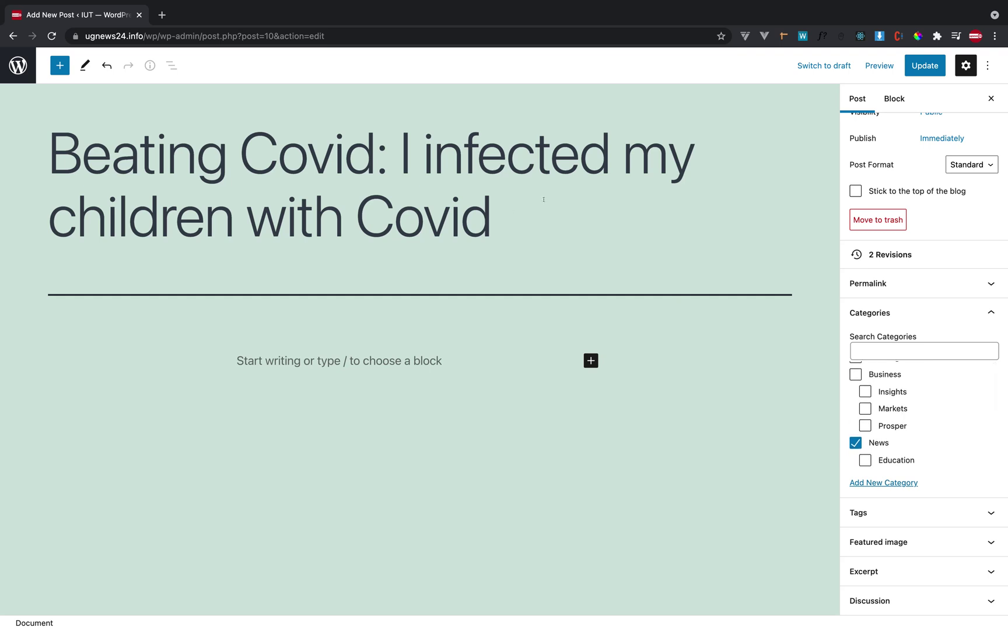
scroll(859, 417, down, 2)
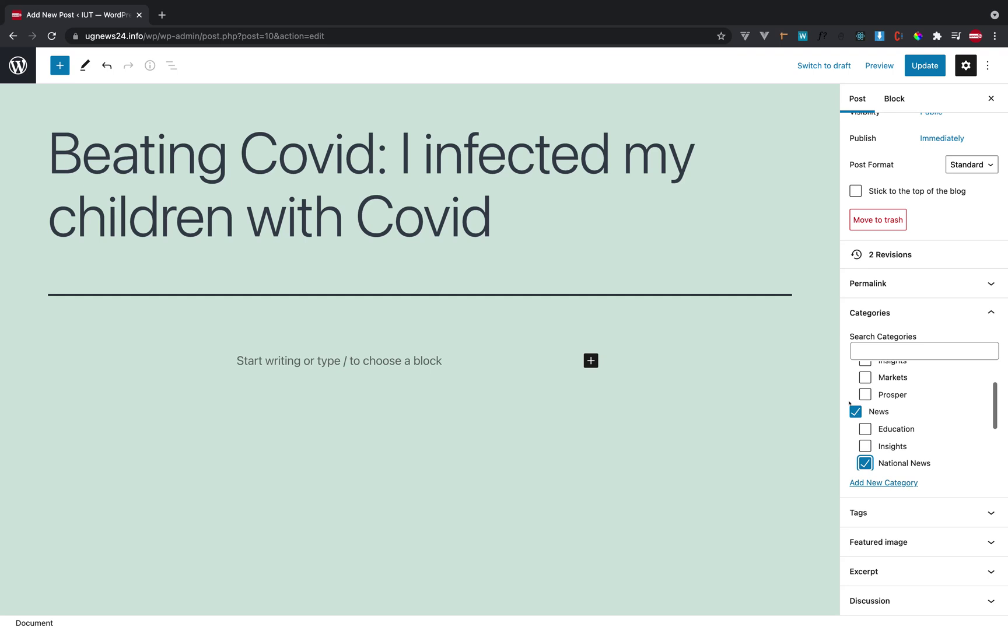
click(855, 411)
scroll(882, 393, up, 1)
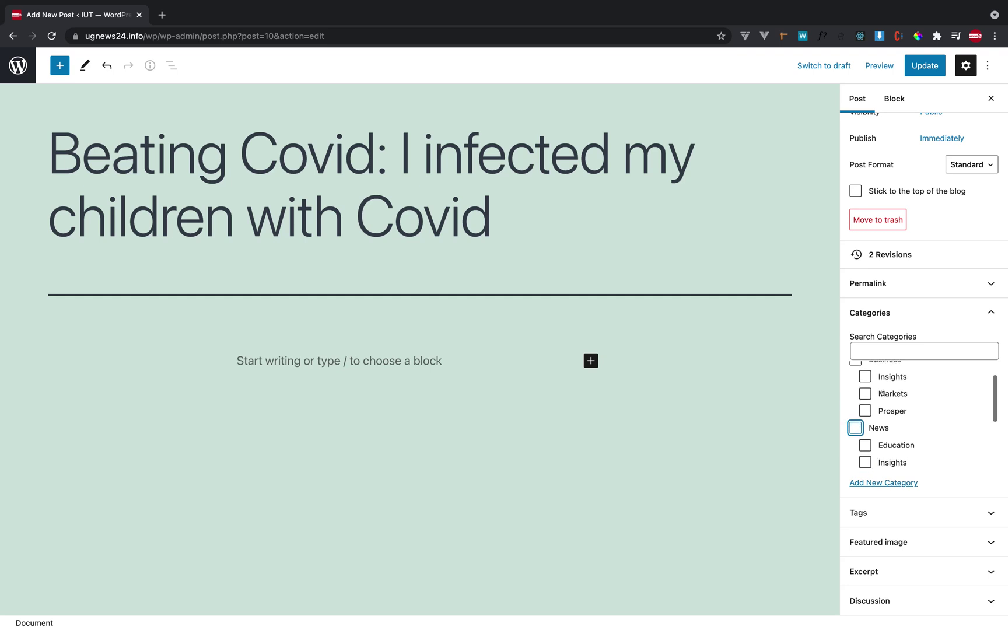
click(864, 395)
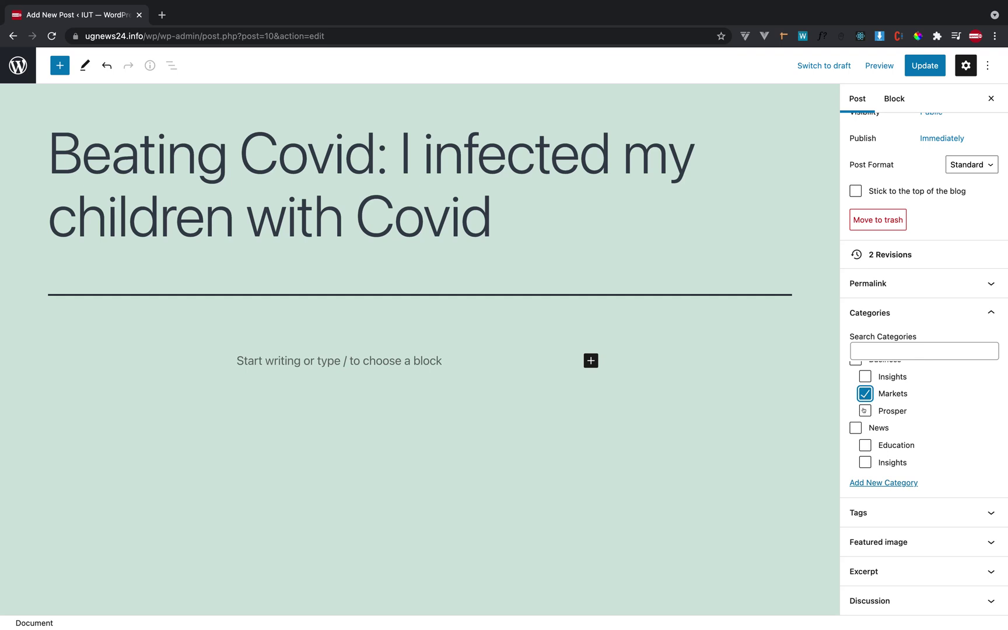
click(866, 393)
scroll(862, 414, down, 2)
click(859, 436)
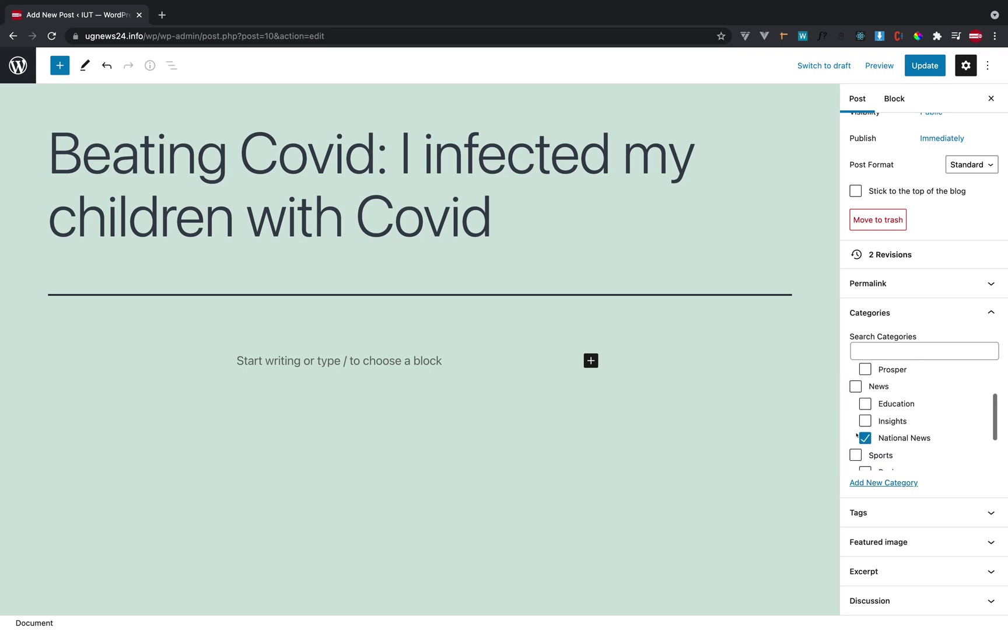
click(855, 386)
scroll(864, 400, down, 3)
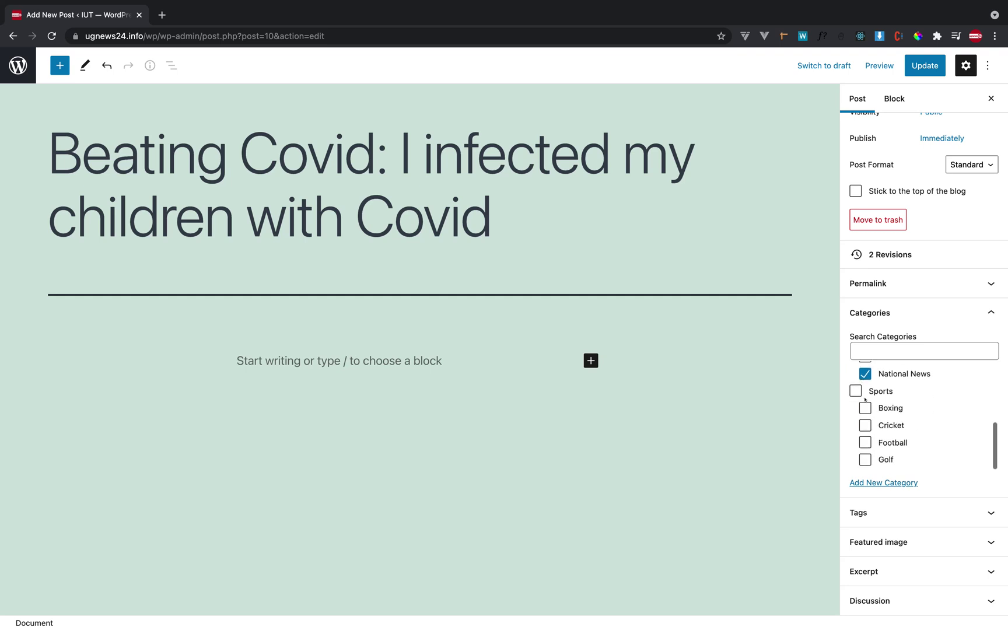
scroll(875, 402, up, 5)
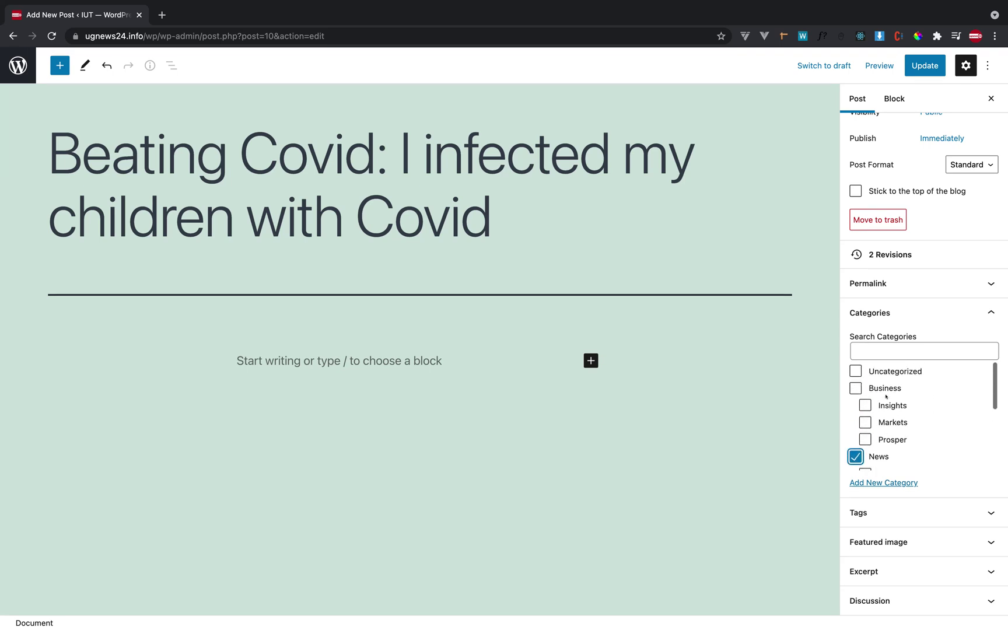
Step: Close the category settings and add the tags covid and covid-19 to the post
scroll(886, 396, down, 3)
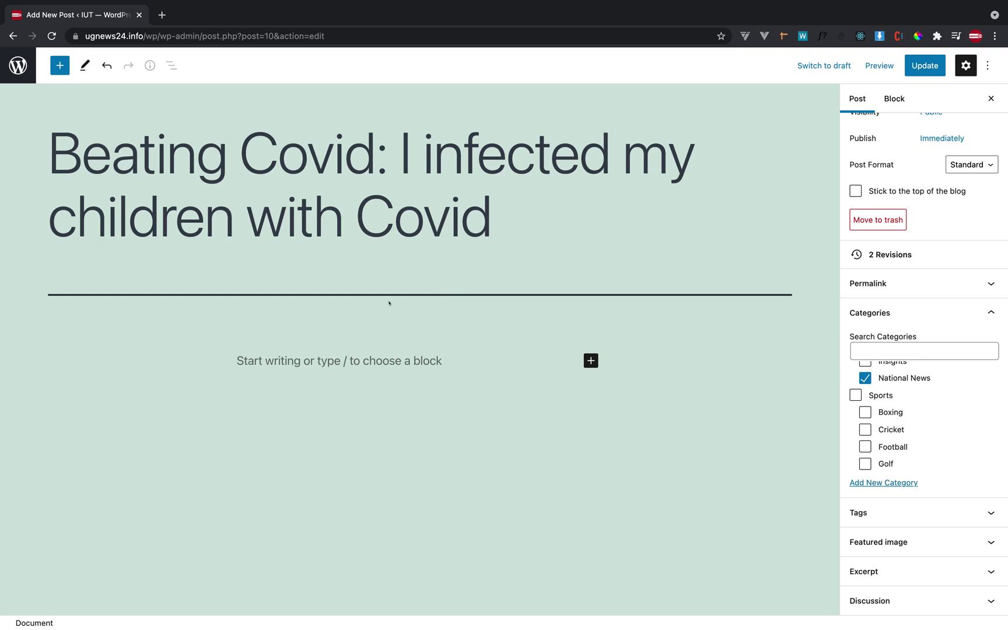
scroll(399, 223, down, 1)
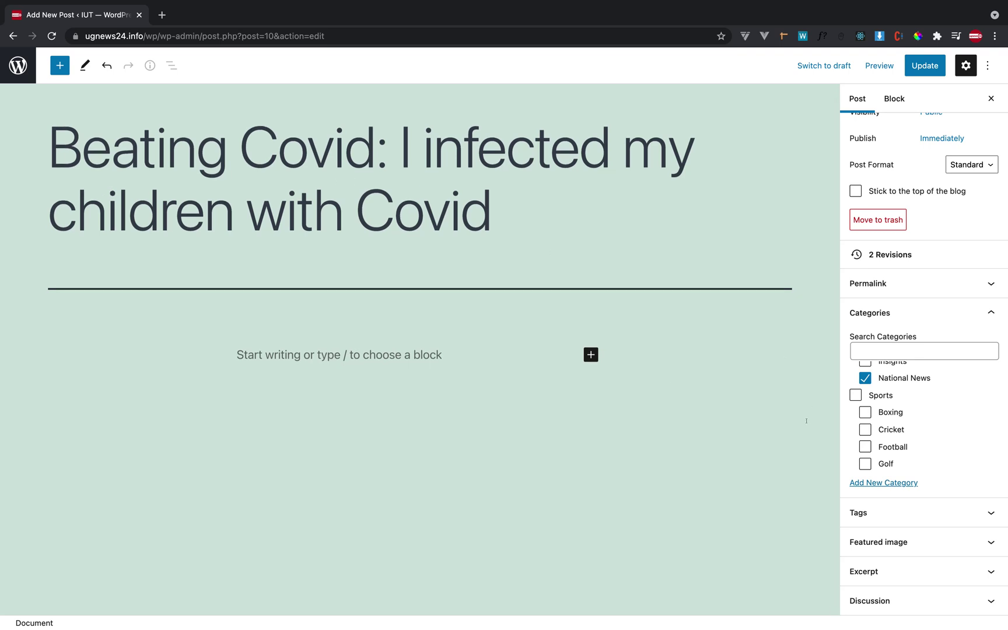
click(882, 311)
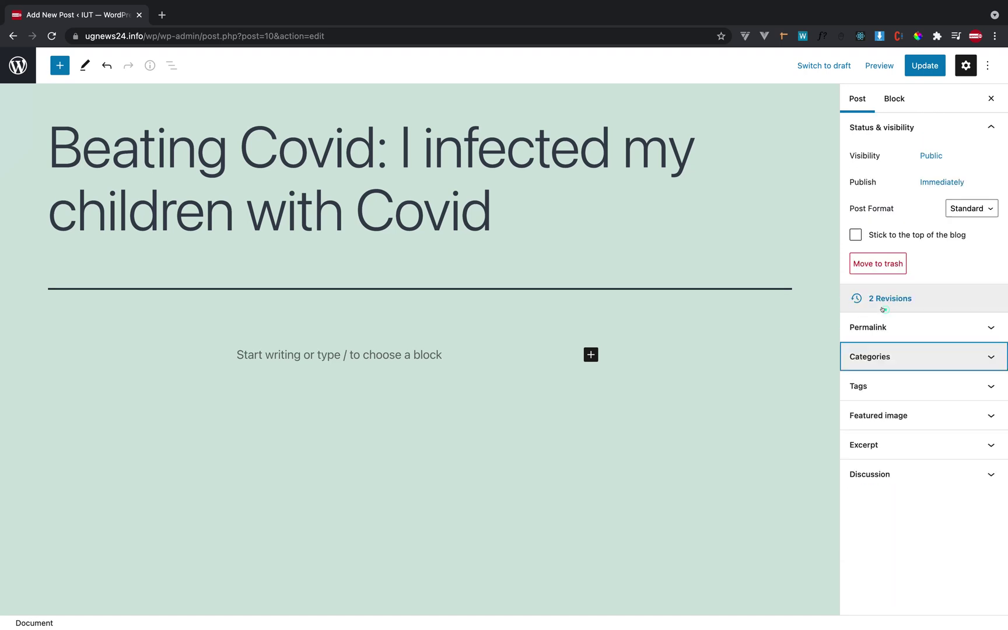
click(871, 386)
click(864, 425)
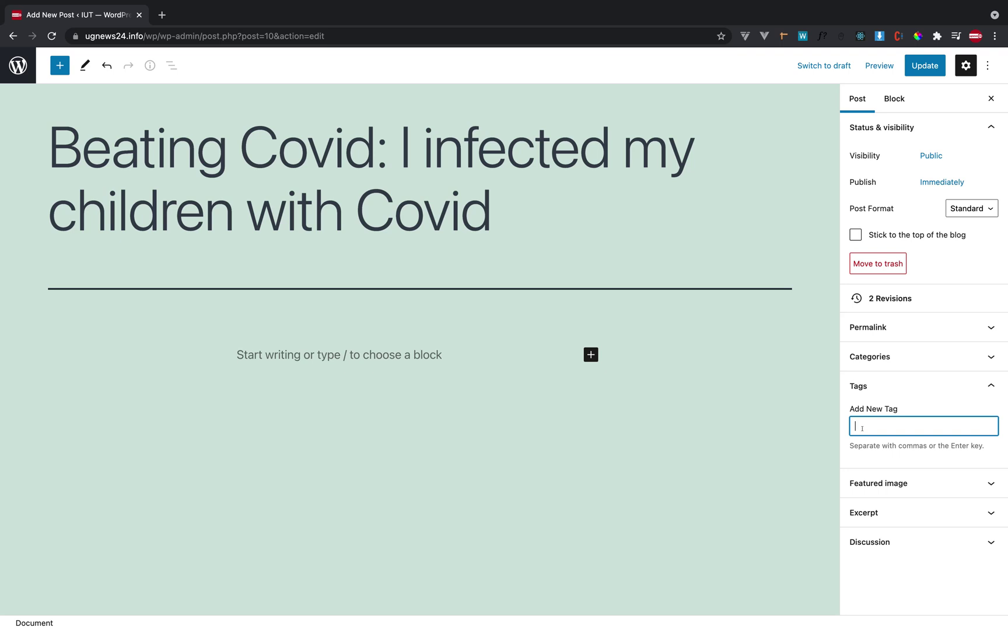
text(covid)
key(Return)
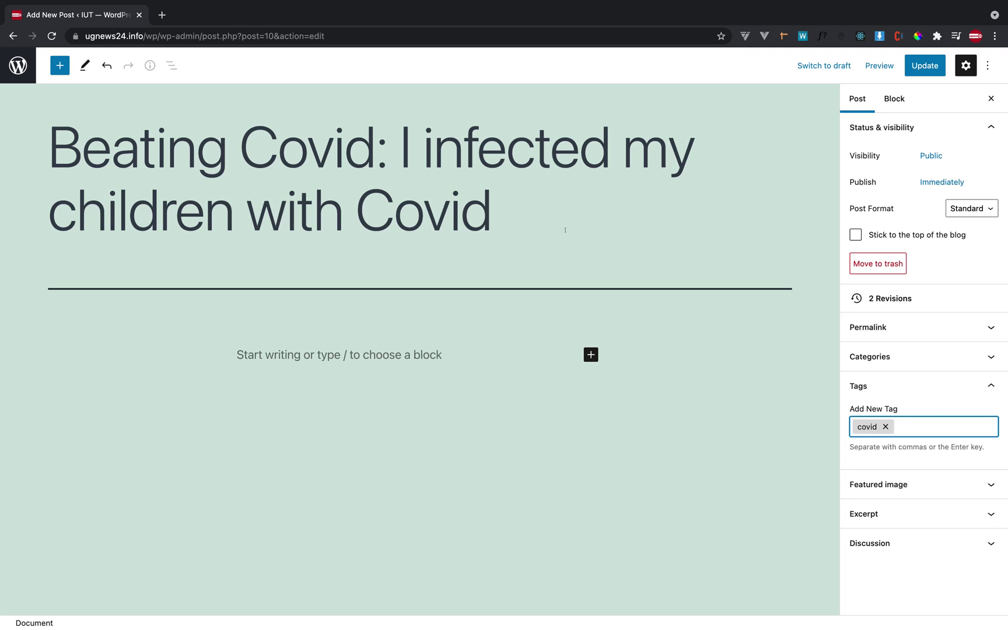
text(covid-19)
key(Return)
Step: Add the further tags corona, corona virus and covid in uganda to the post
text(corona)
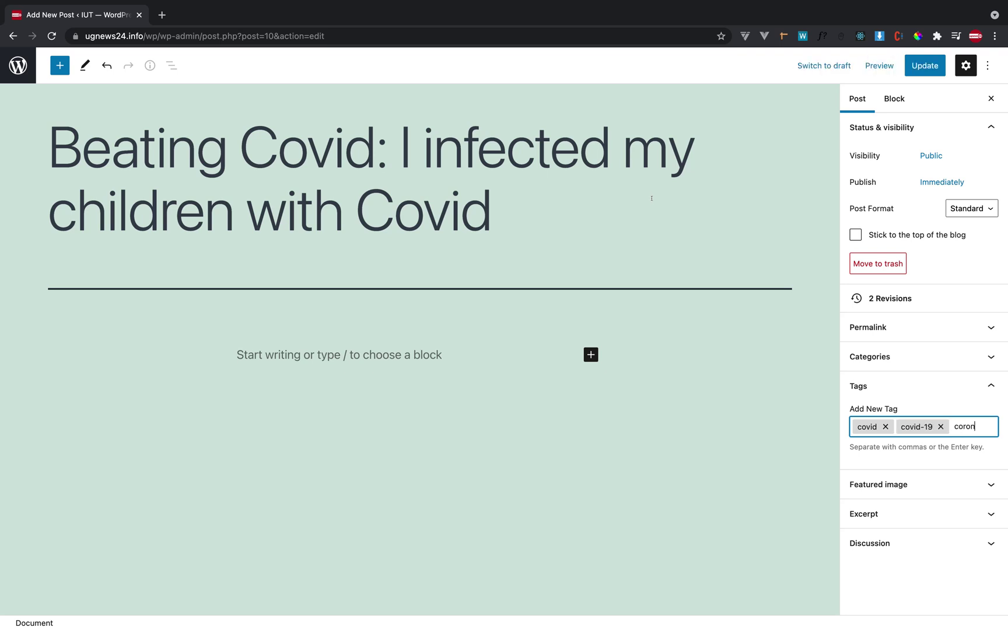
key(Return)
text(corona virus)
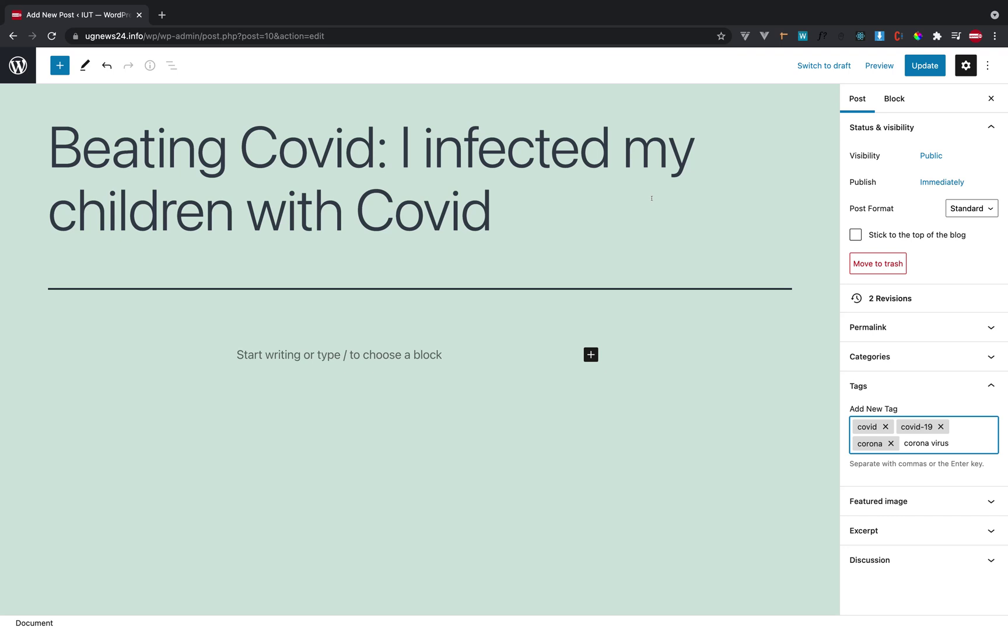
key(Return)
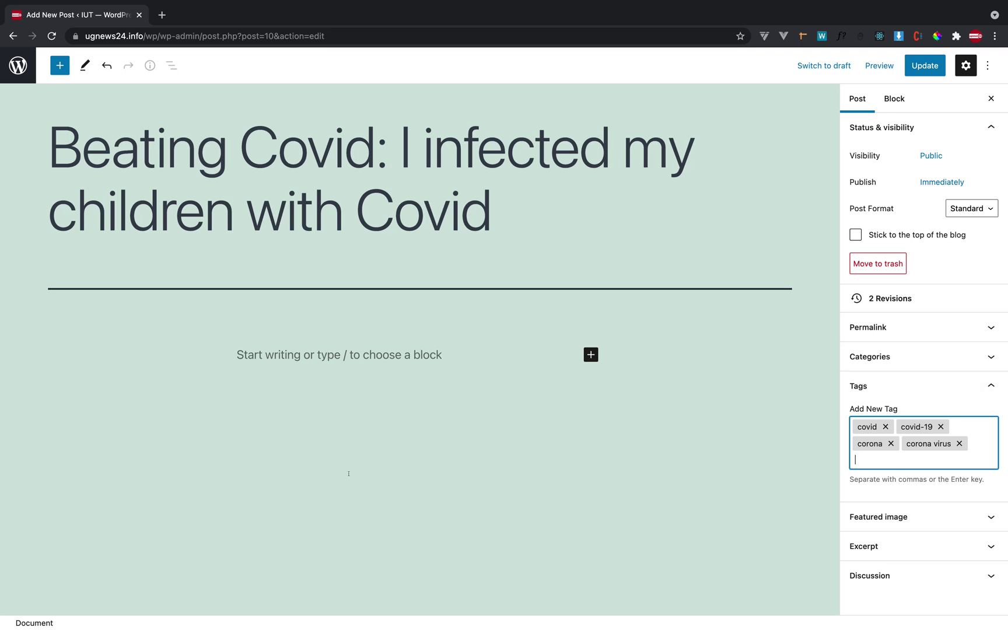
scroll(349, 474, down, 1)
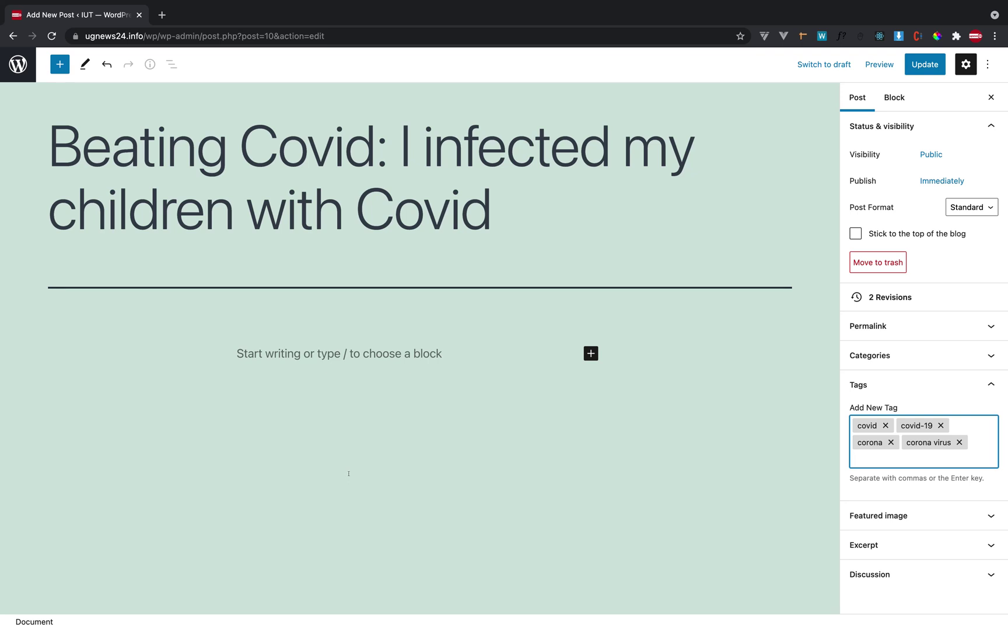
text(covid in uganda)
key(Return)
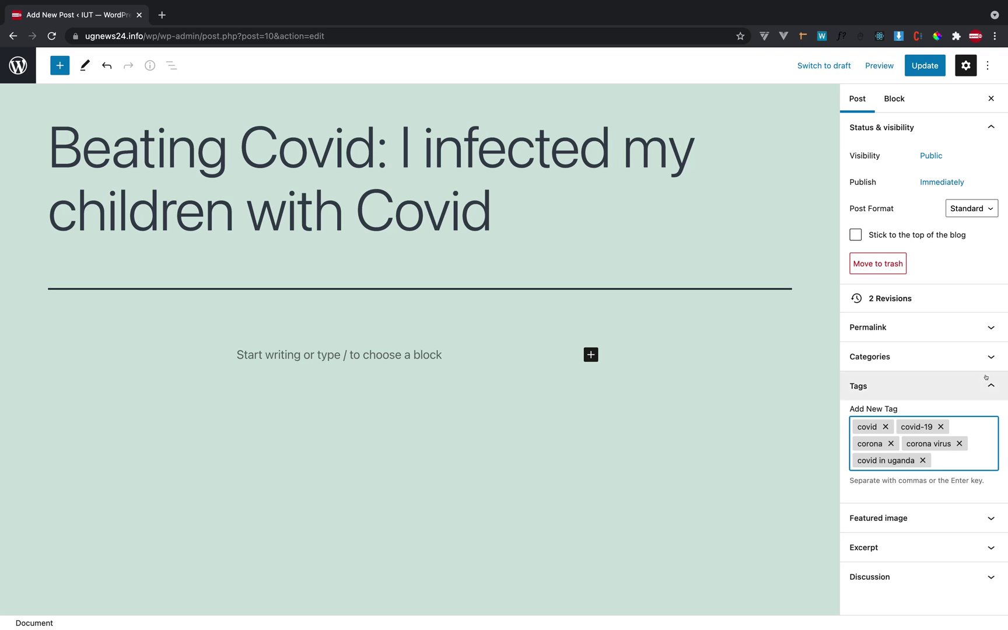
Step: Expand and examine the post's featured image, excerpt and discussion settings
click(889, 518)
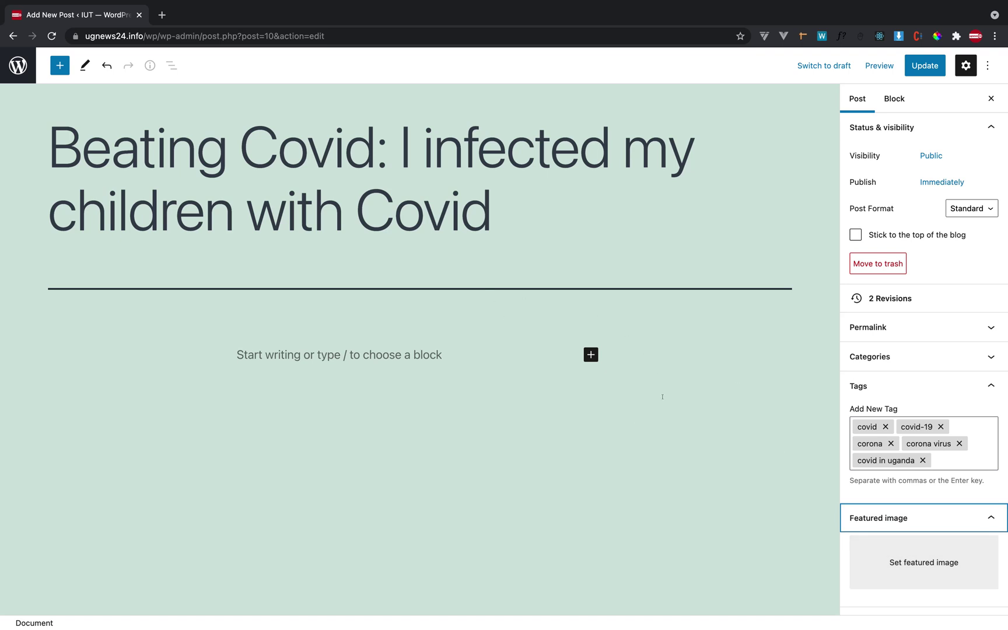
scroll(881, 564, down, 2)
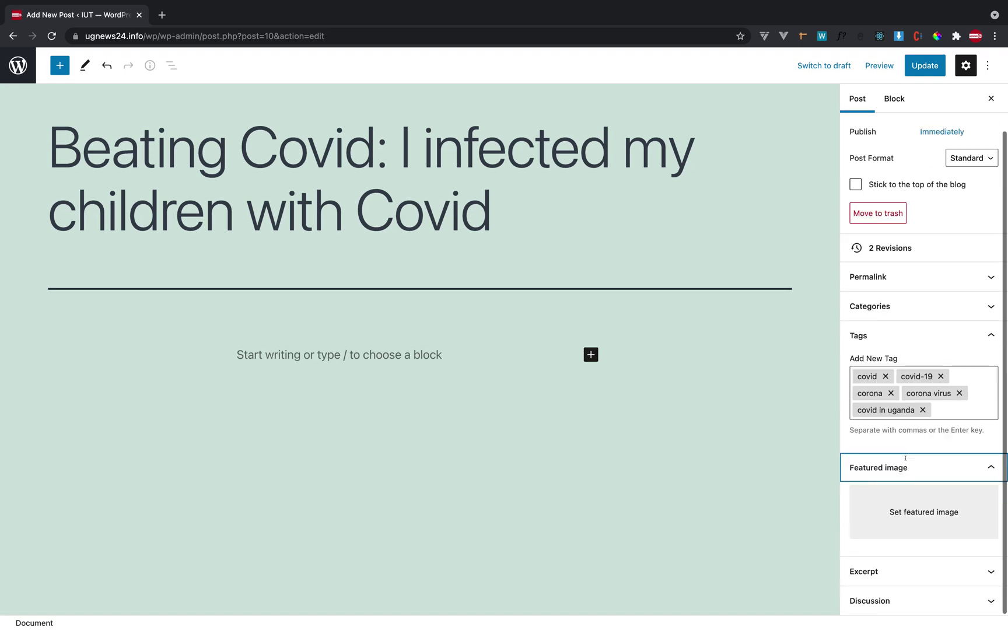
click(880, 566)
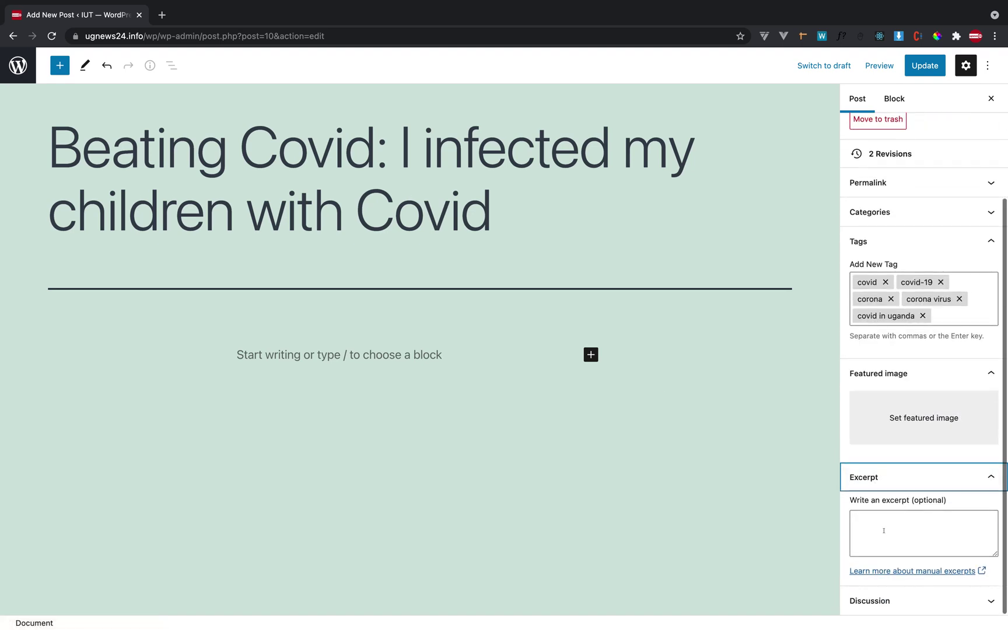
click(879, 601)
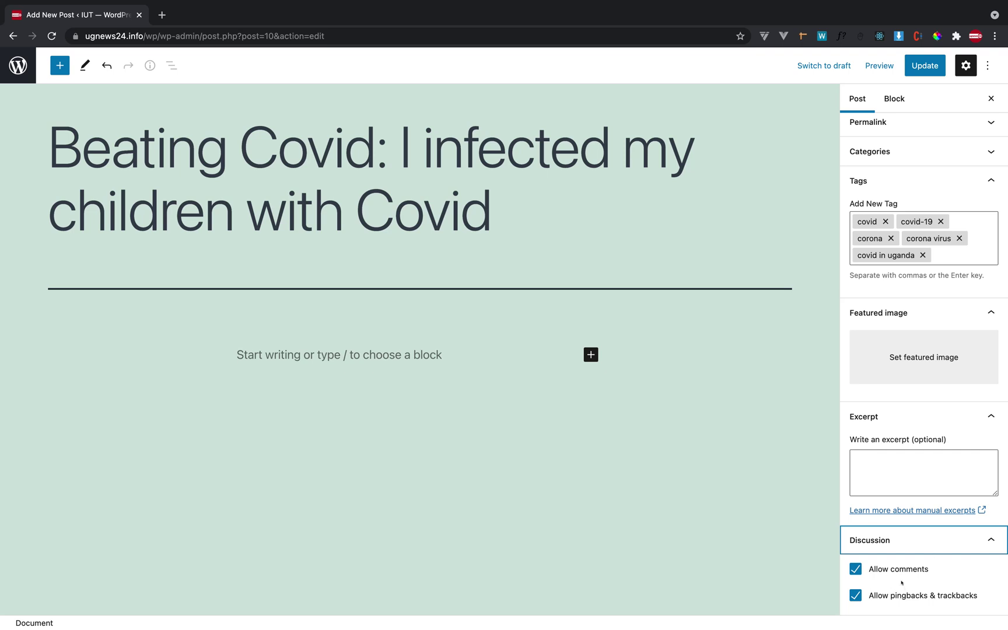
Step: Try disallowing comments on the post and allow them again
click(857, 569)
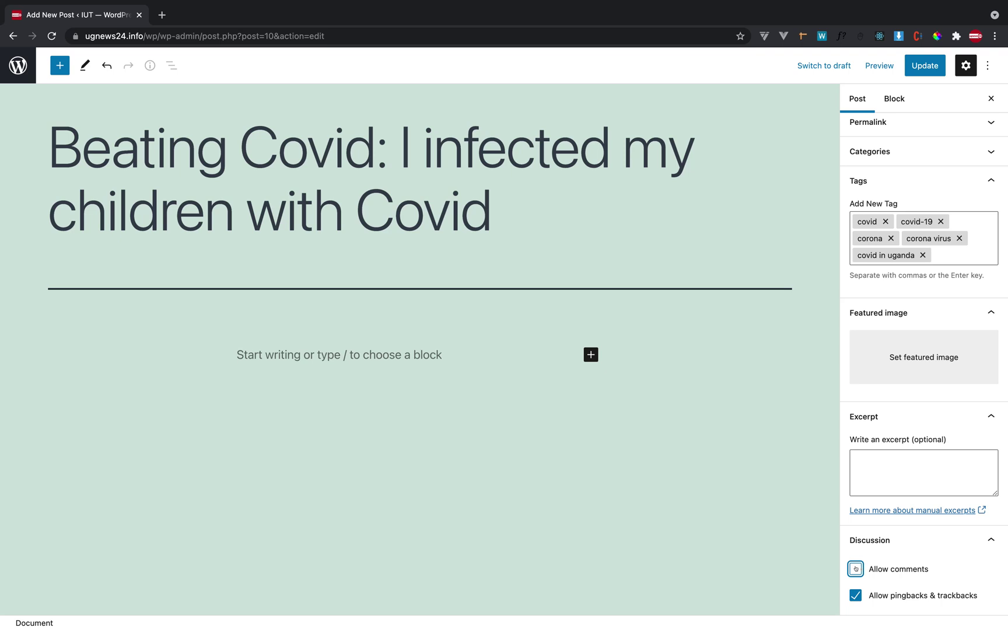
click(855, 569)
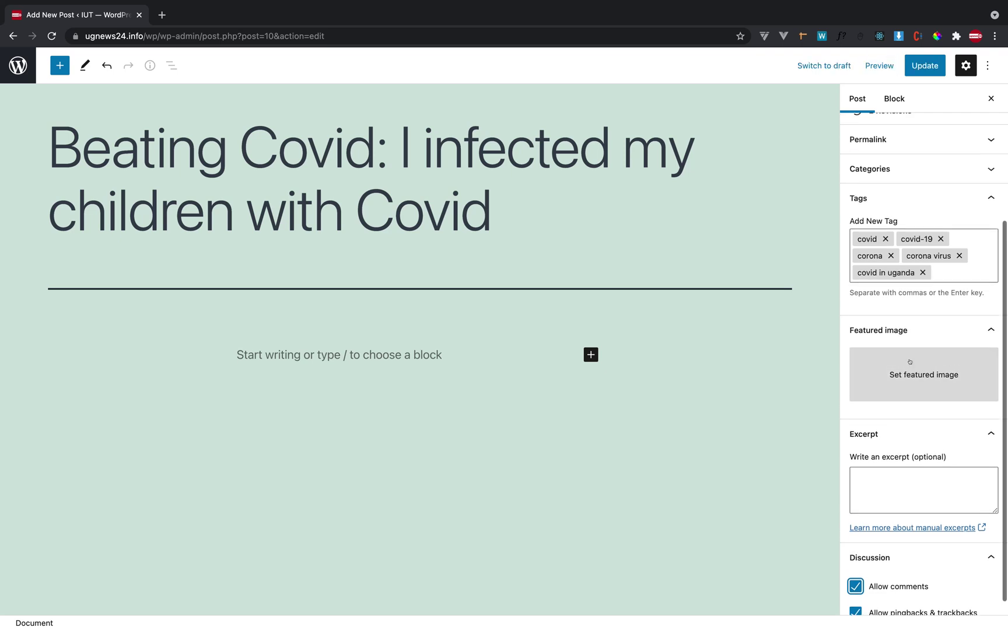
scroll(909, 362, down, 1)
scroll(782, 274, up, 1)
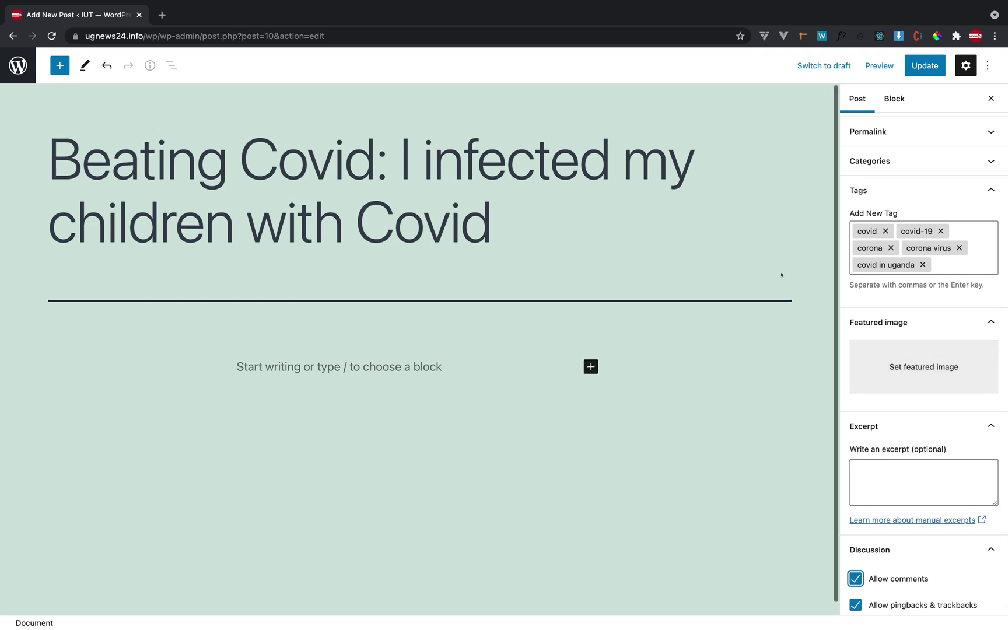
scroll(888, 226, up, 4)
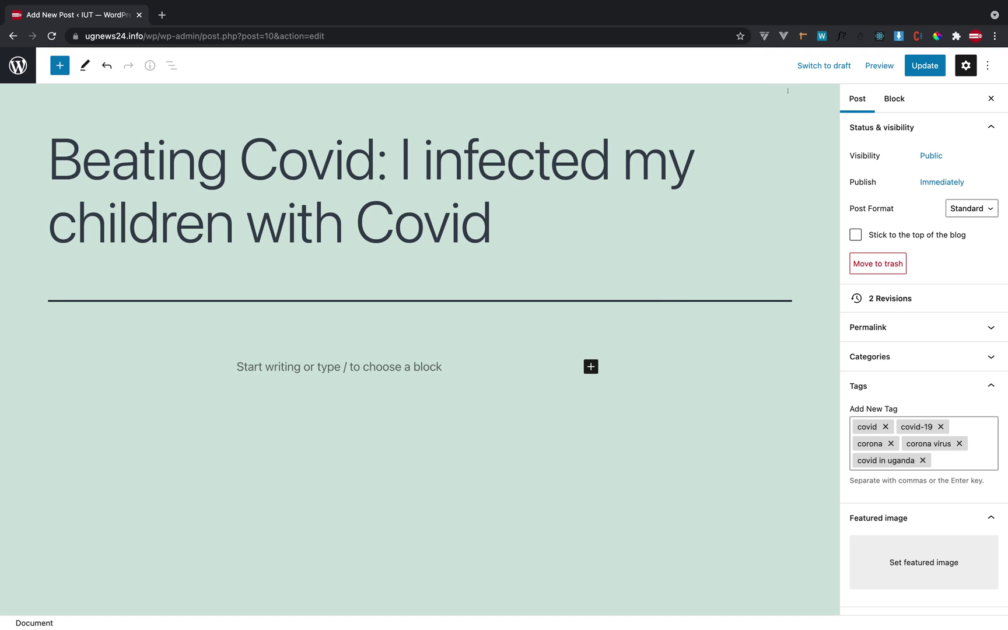
Step: Update the post to save its new tags and categories, and switch it back to draft
click(815, 67)
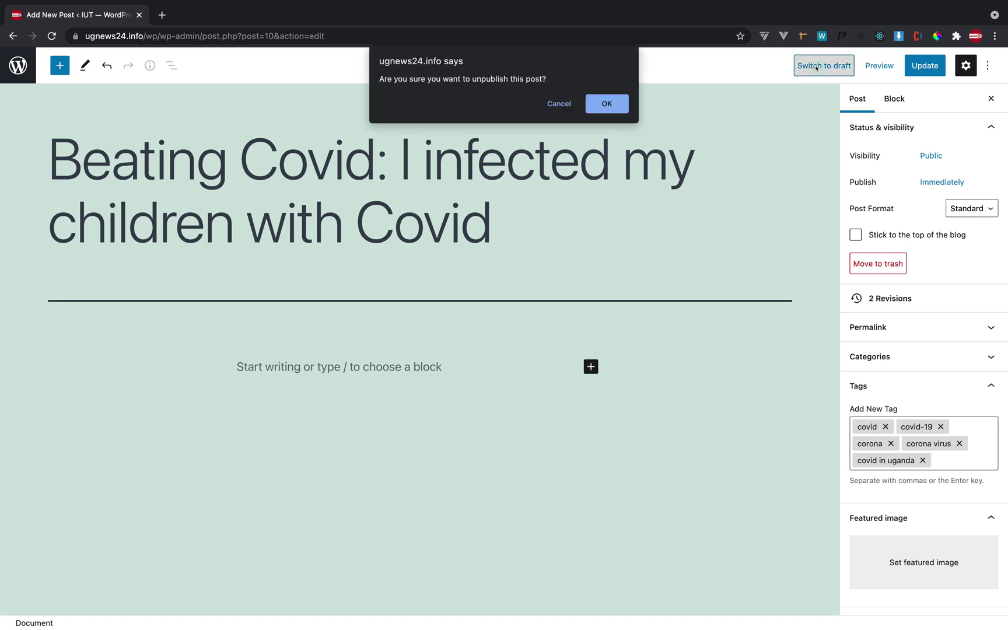
click(558, 104)
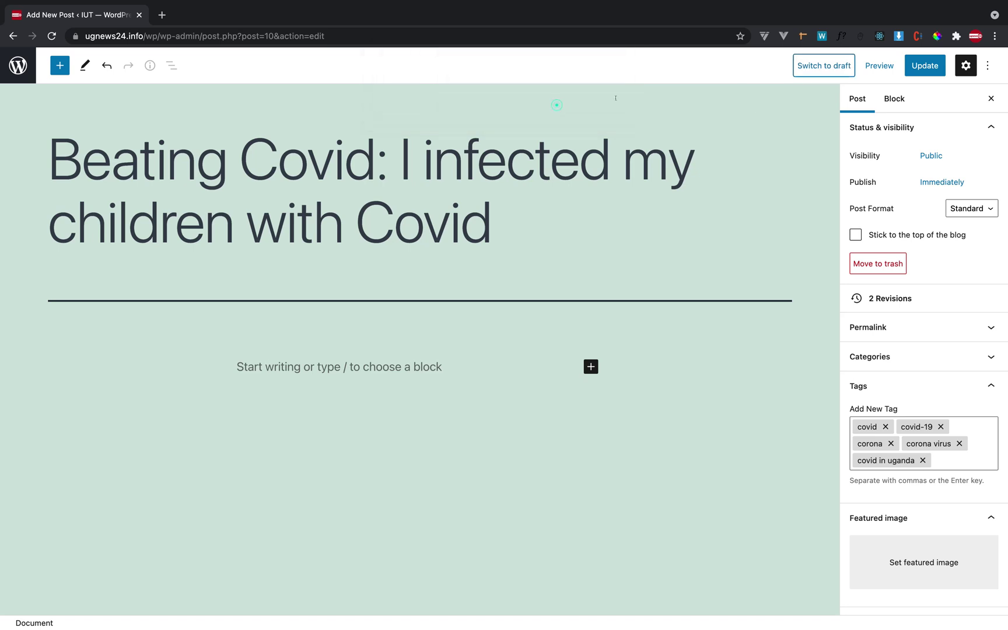
click(912, 66)
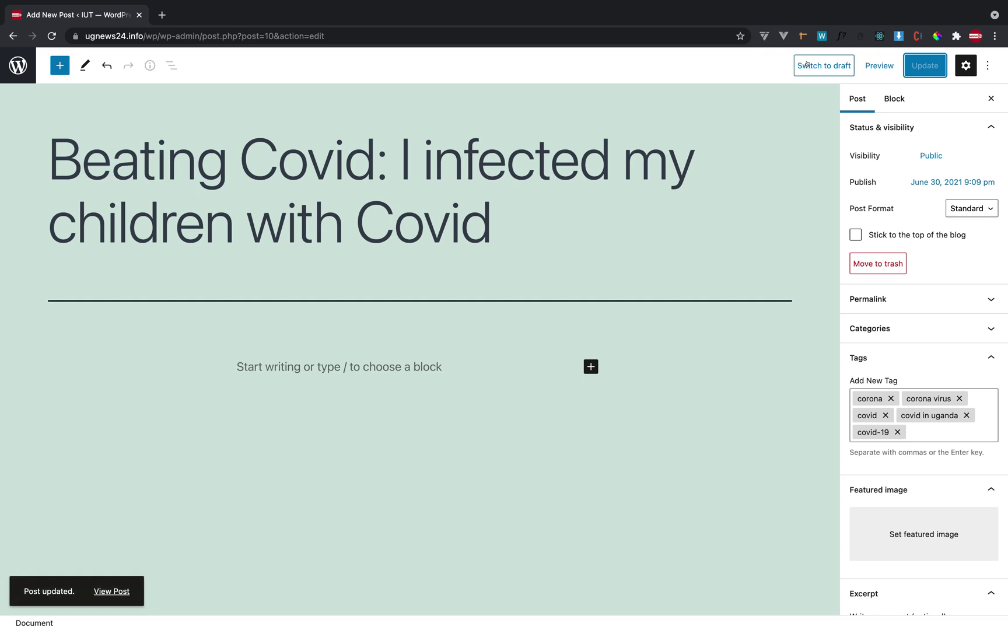
click(810, 65)
click(597, 97)
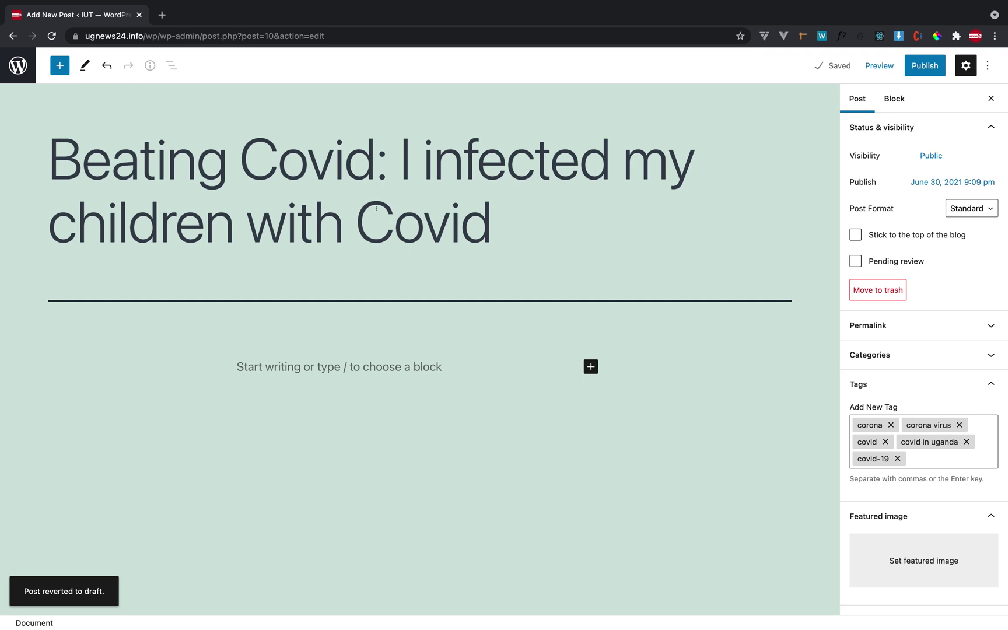
Step: Open the list of all posts in a new tab, check the post's entry there and return to the editor
scroll(486, 230, down, 1)
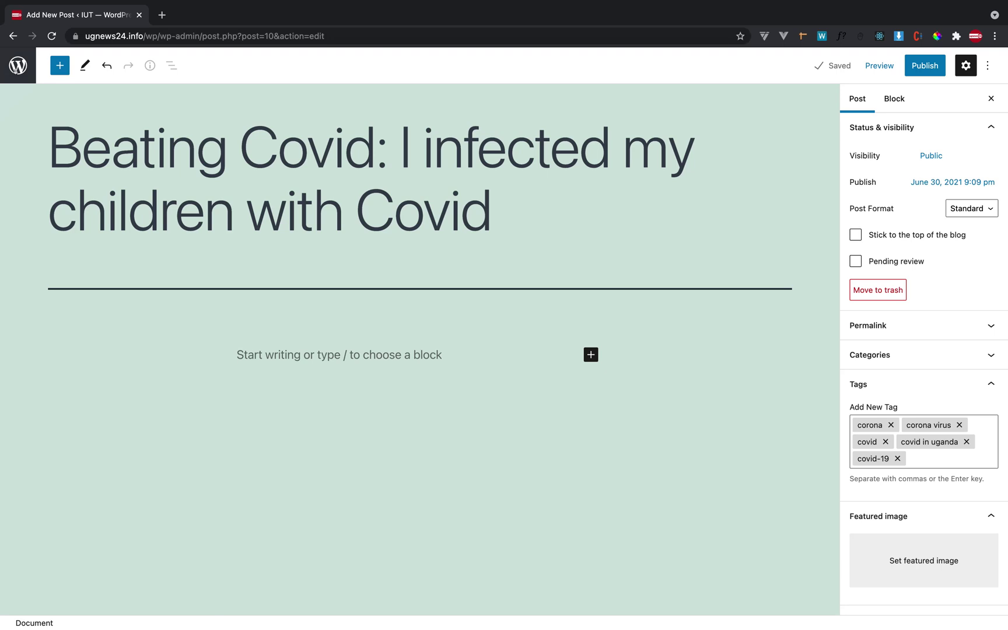
right_click(24, 74)
click(24, 78)
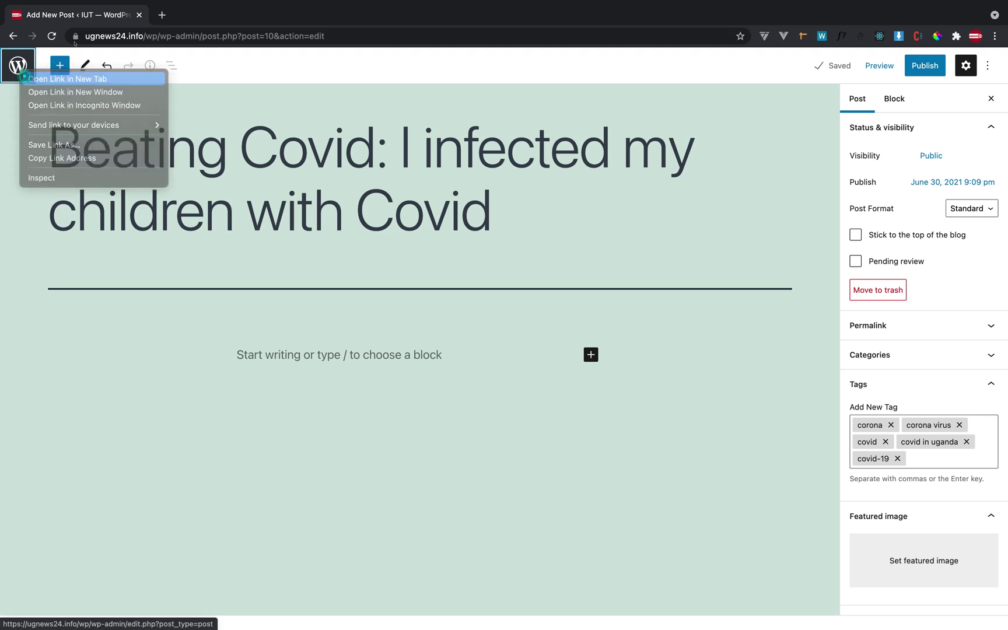
click(190, 13)
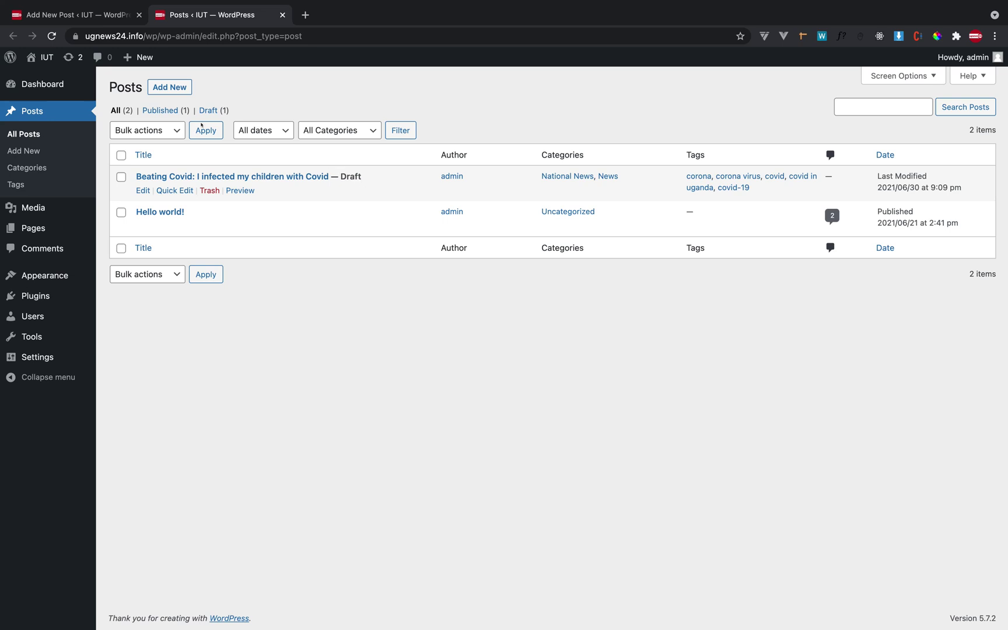
click(75, 15)
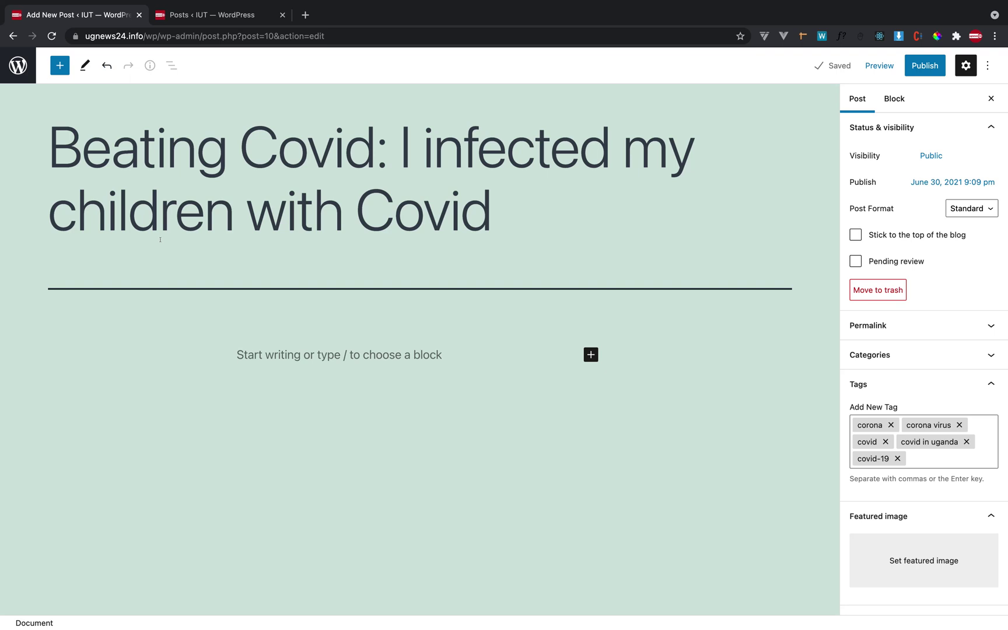
Step: Enter the test text ssdsd in the post body, and undo, redo and undo it again
click(252, 355)
text(s)
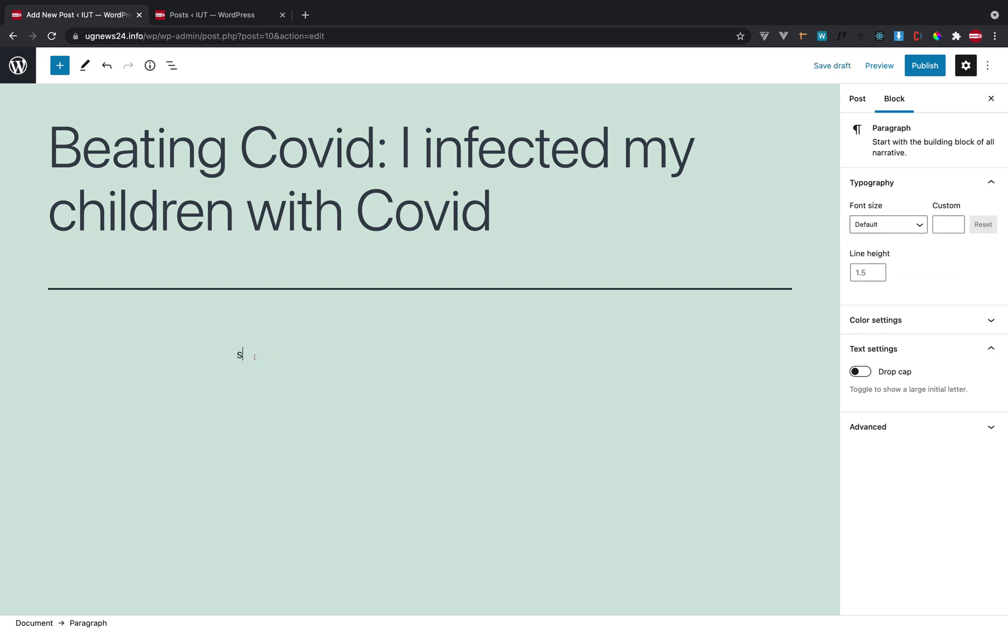
text(sdsd)
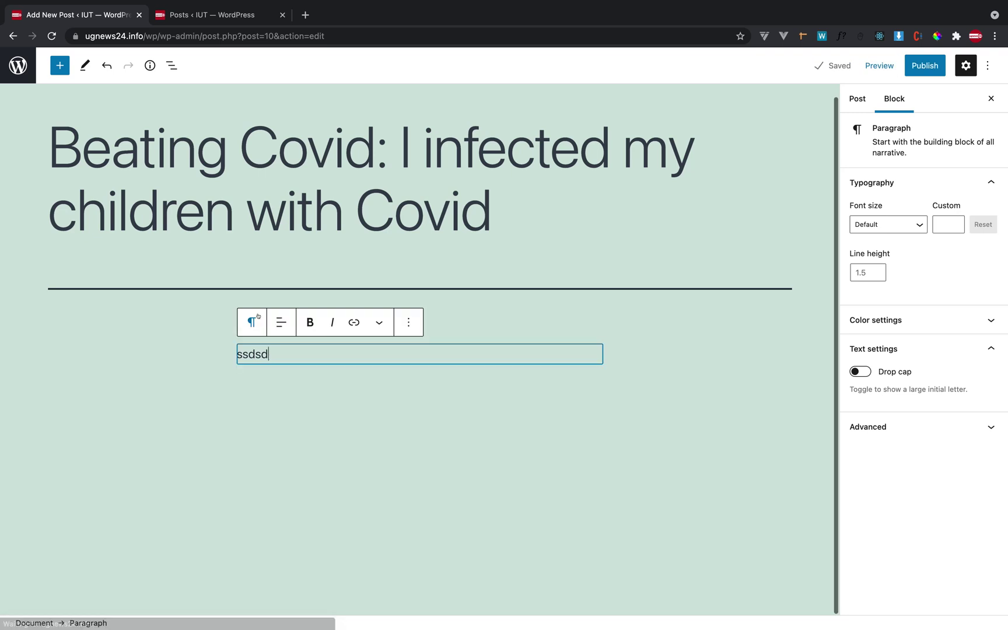
click(106, 65)
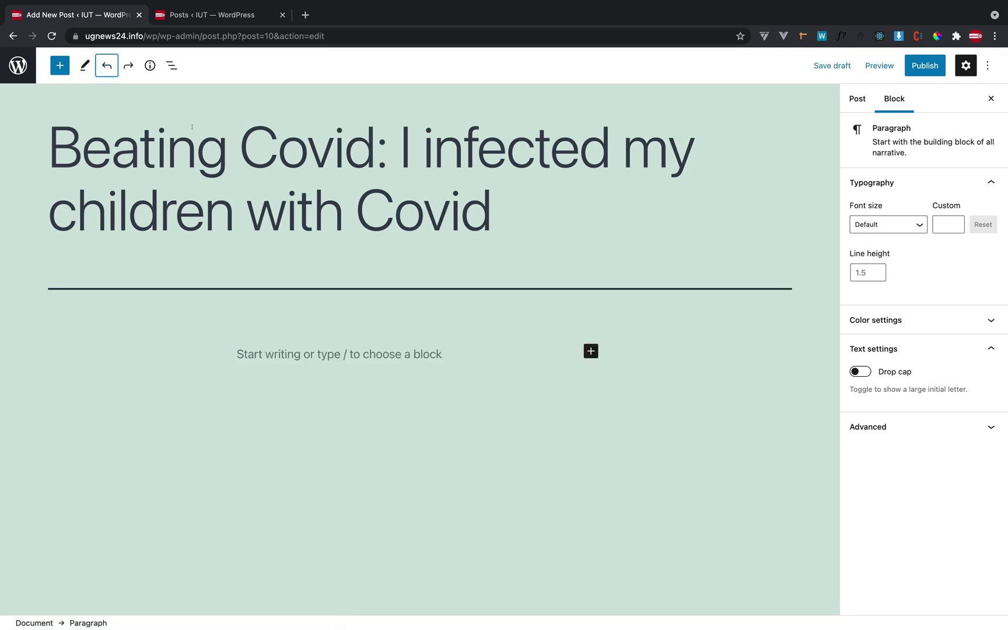
click(128, 69)
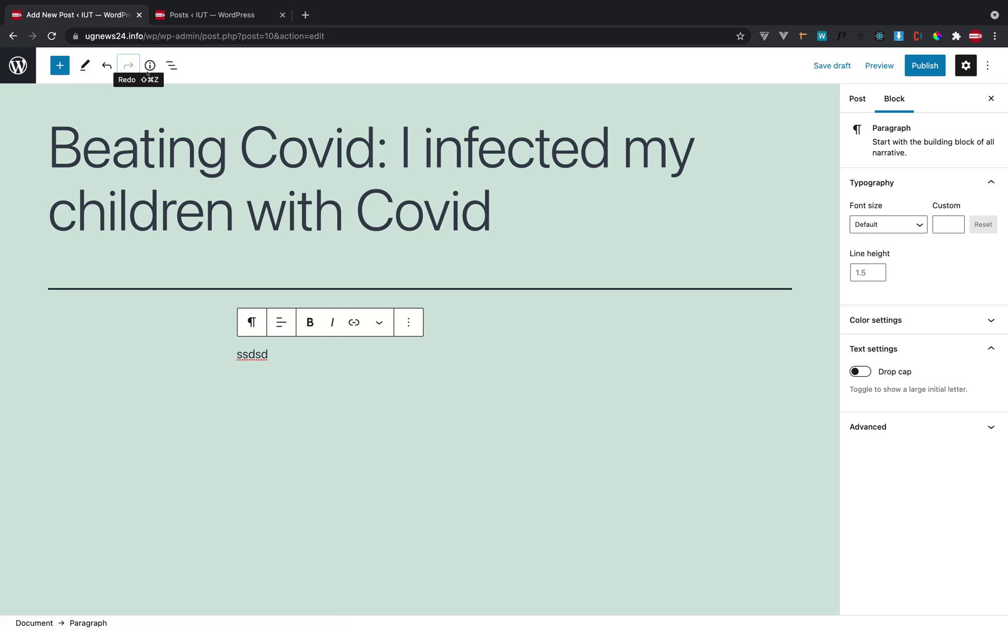
click(106, 68)
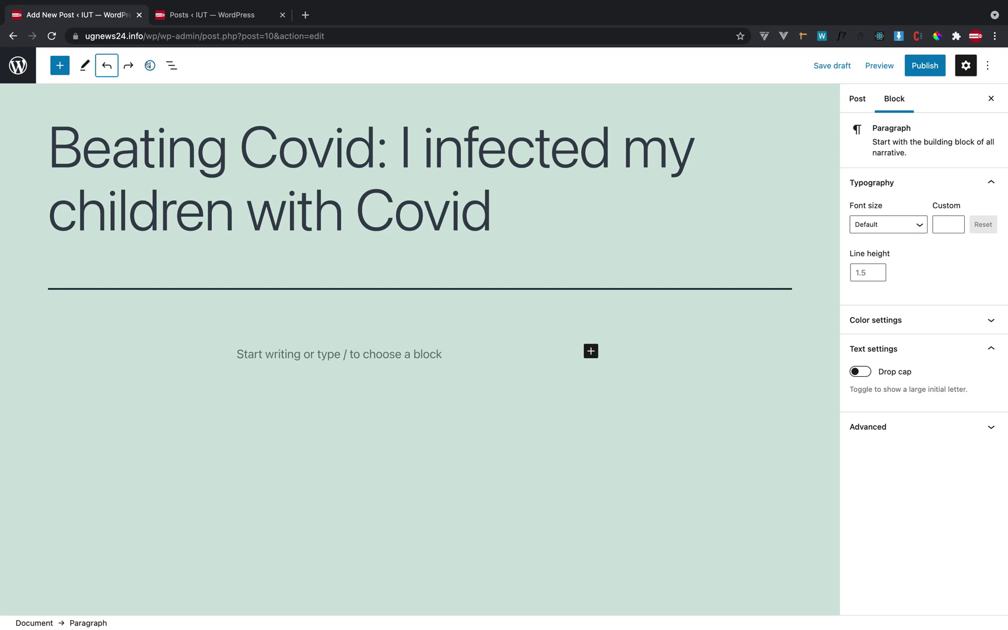
Step: Compare the post-level settings with the settings of the empty paragraph block in the body
click(193, 176)
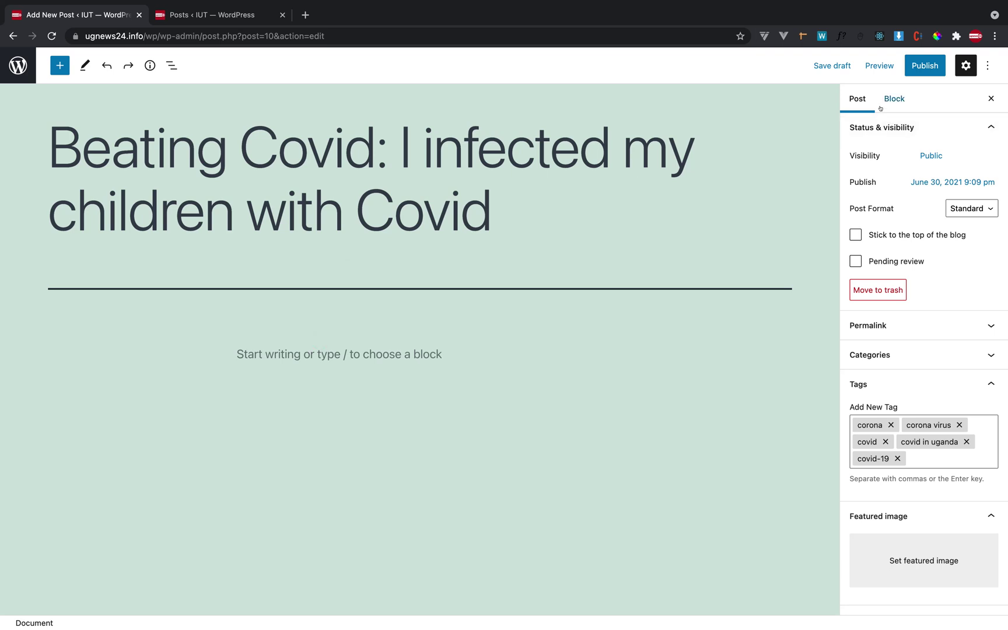
scroll(856, 502, down, 5)
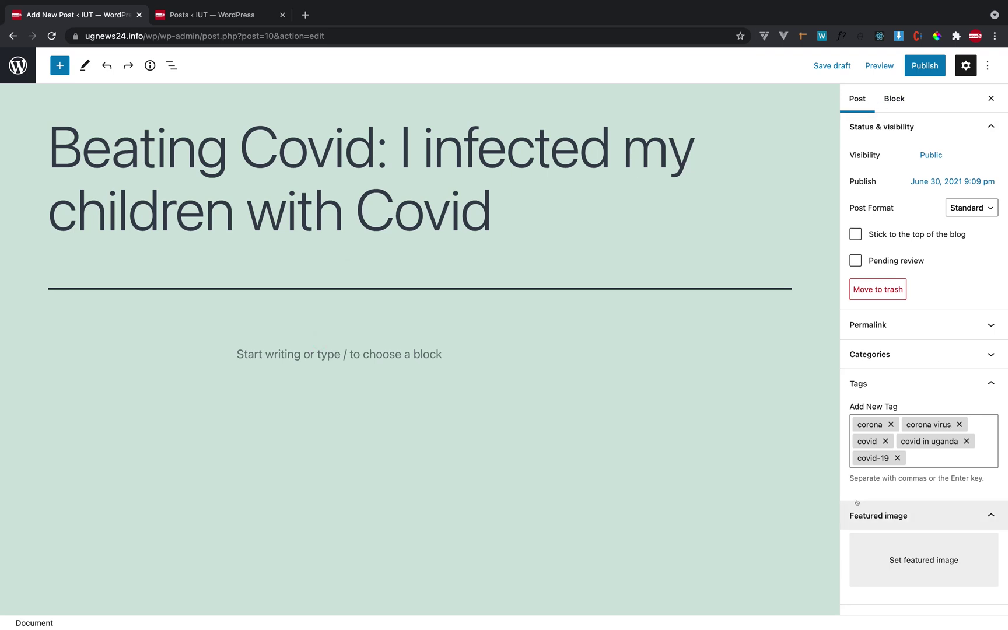
scroll(922, 409, up, 5)
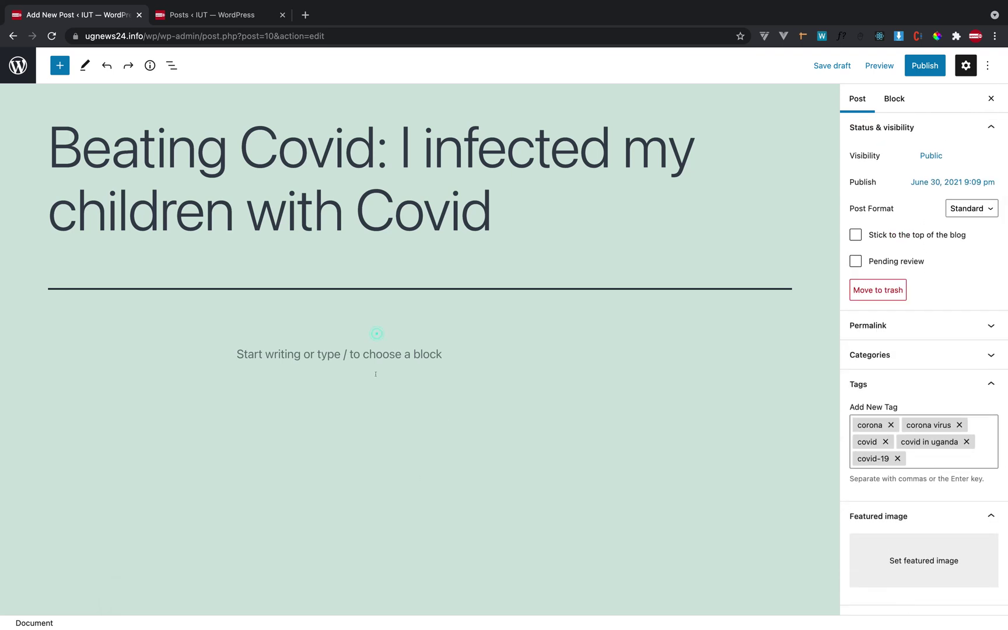
click(374, 354)
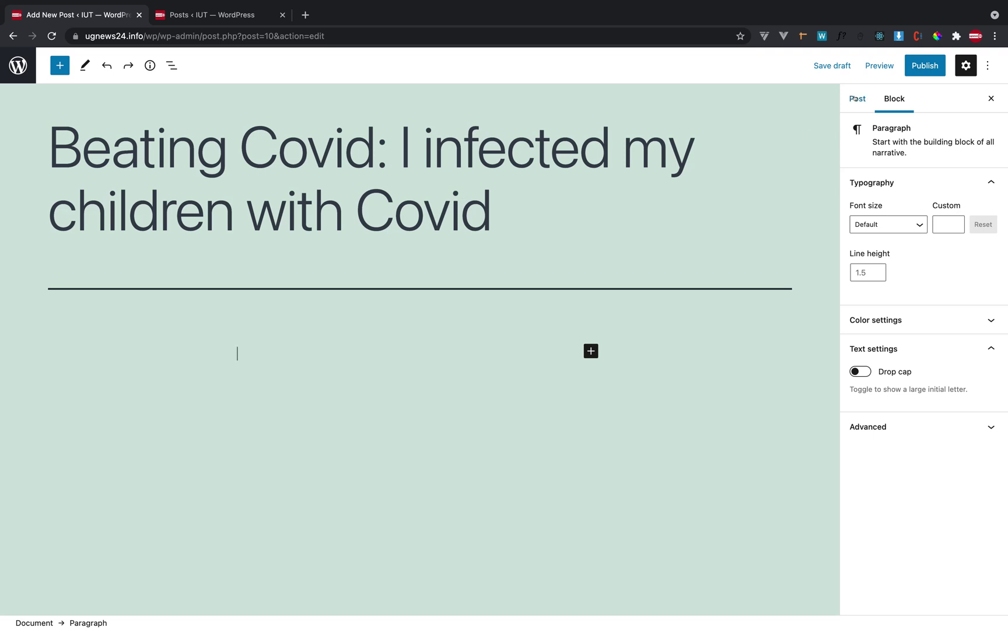
Step: Return to the post-level settings and start publishing the draft to bring up its pre-publish checks
click(858, 99)
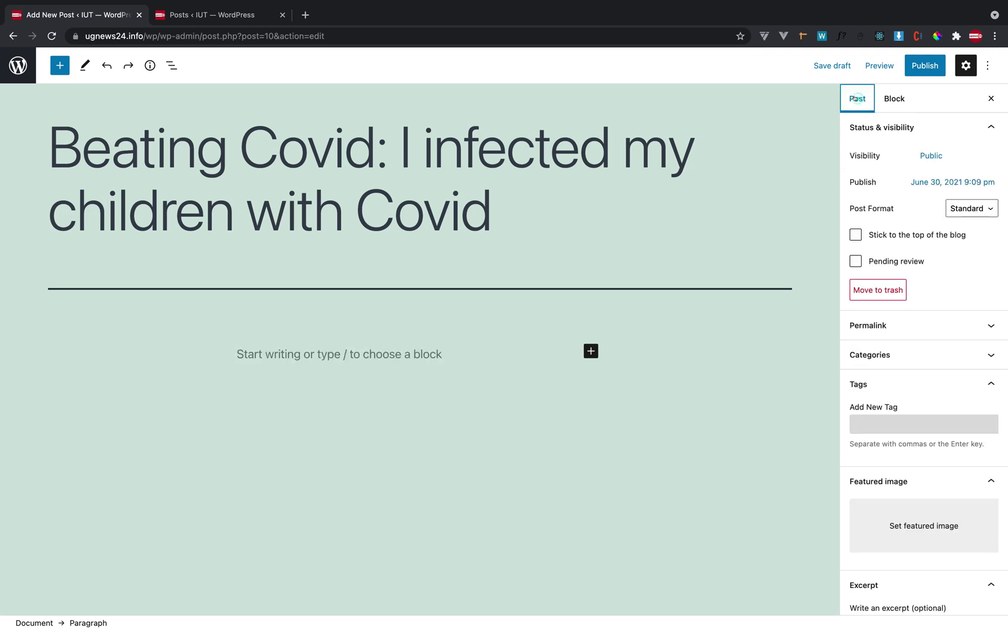
click(921, 69)
click(903, 66)
mouse_move(744, 2)
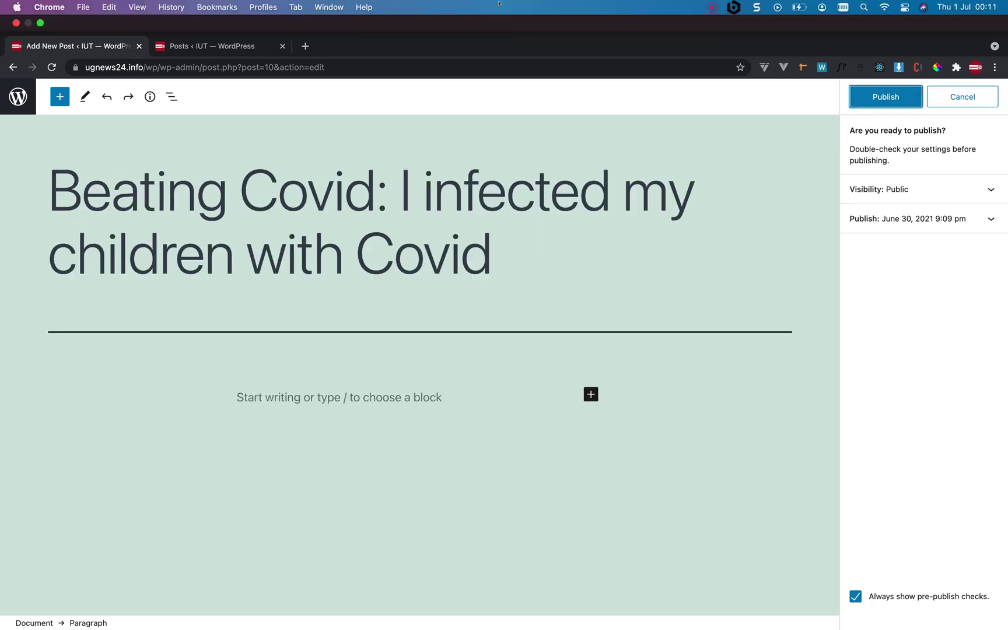
click(711, 7)
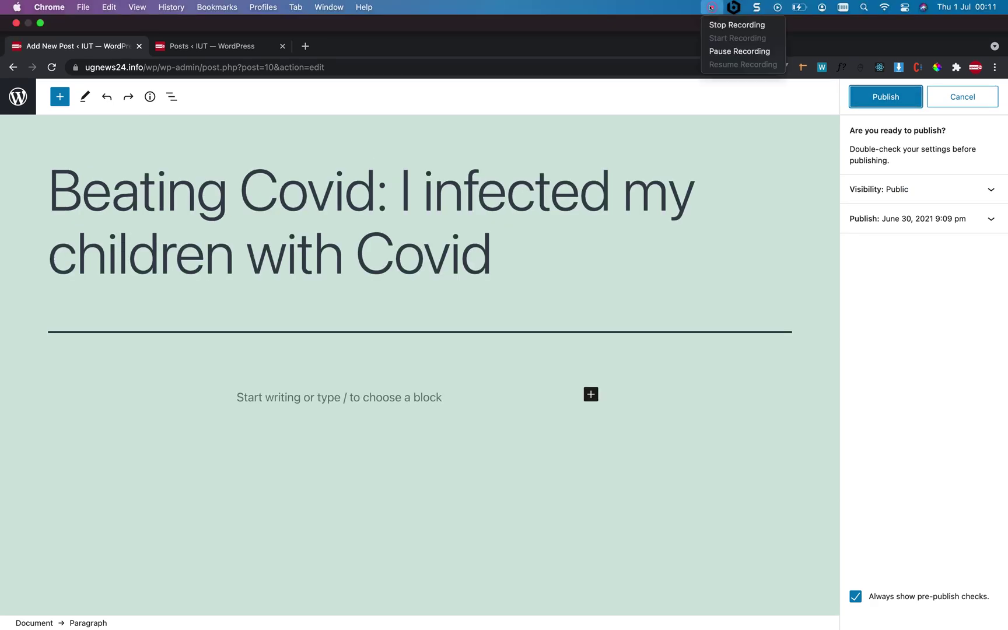
click(724, 50)
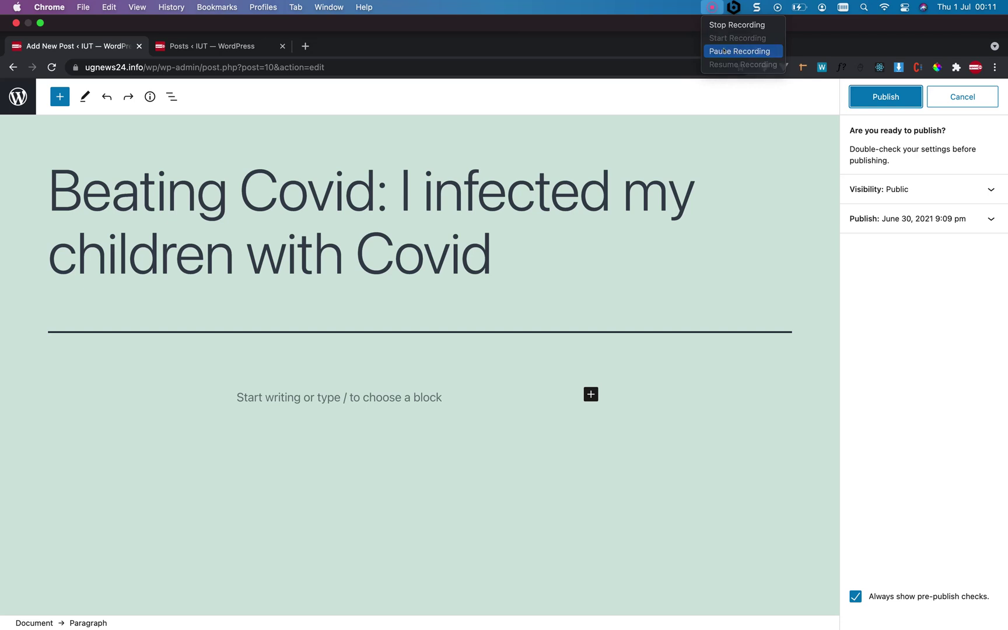